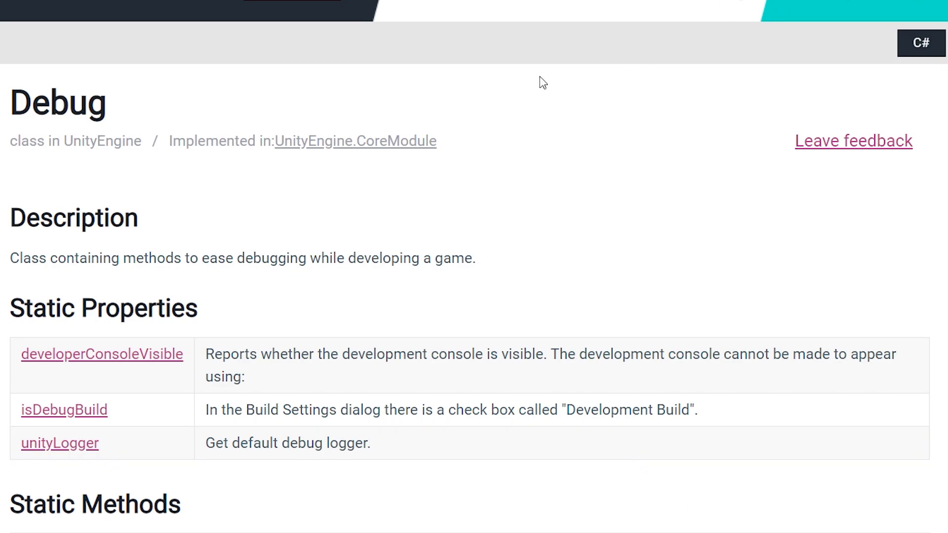
# - Scroll the Debug class documentation to review its Static Methods list
pyautogui.scroll(-3, 540, 80)
pyautogui.scroll(-5, 353, 184)
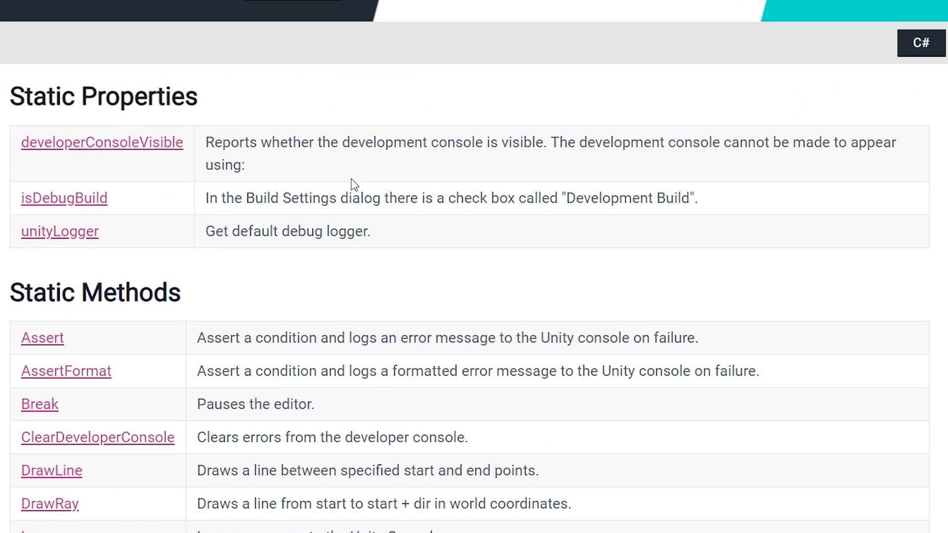
pyautogui.scroll(-3, 346, 196)
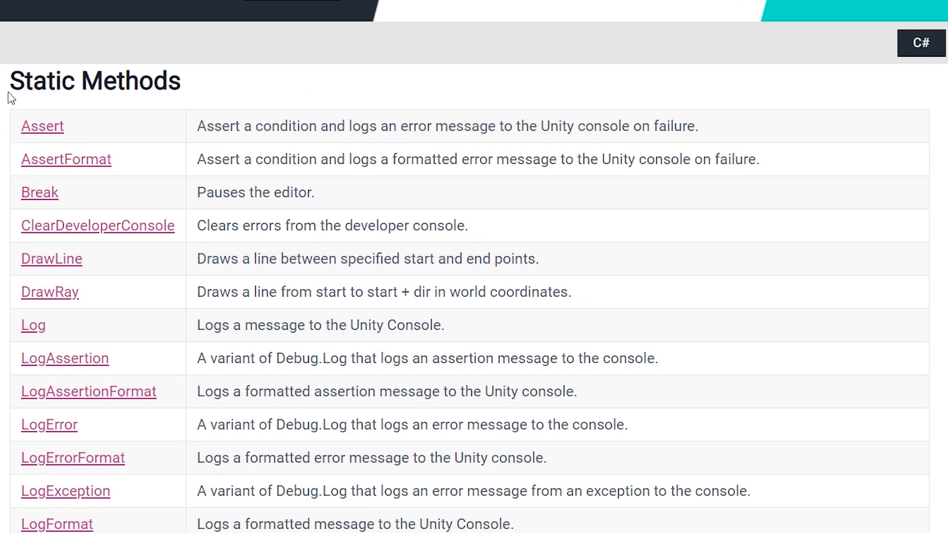
pyautogui.moveTo(9, 88); pyautogui.dragTo(232, 104)
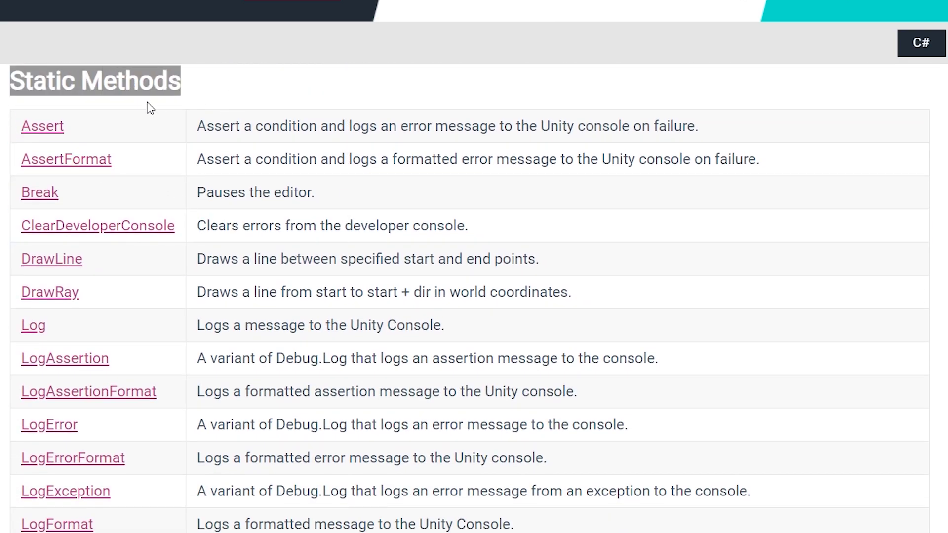
pyautogui.click(11, 68)
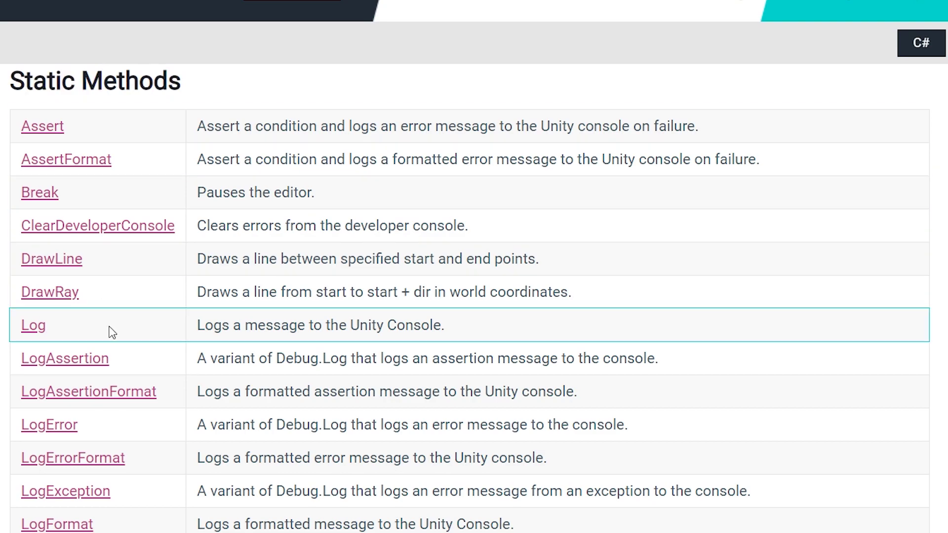
pyautogui.scroll(1, 111, 325)
pyautogui.scroll(-1, 113, 329)
pyautogui.scroll(-3, 127, 180)
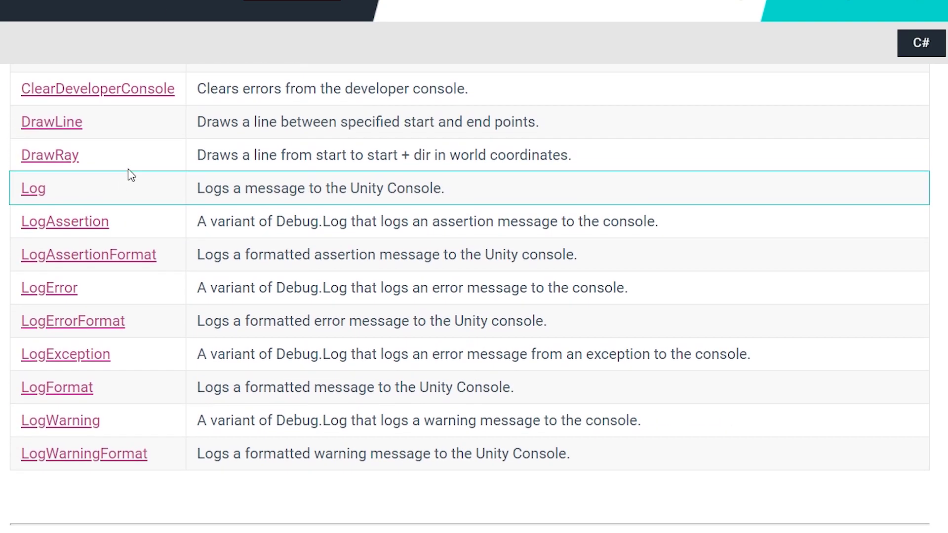
pyautogui.scroll(3, 138, 198)
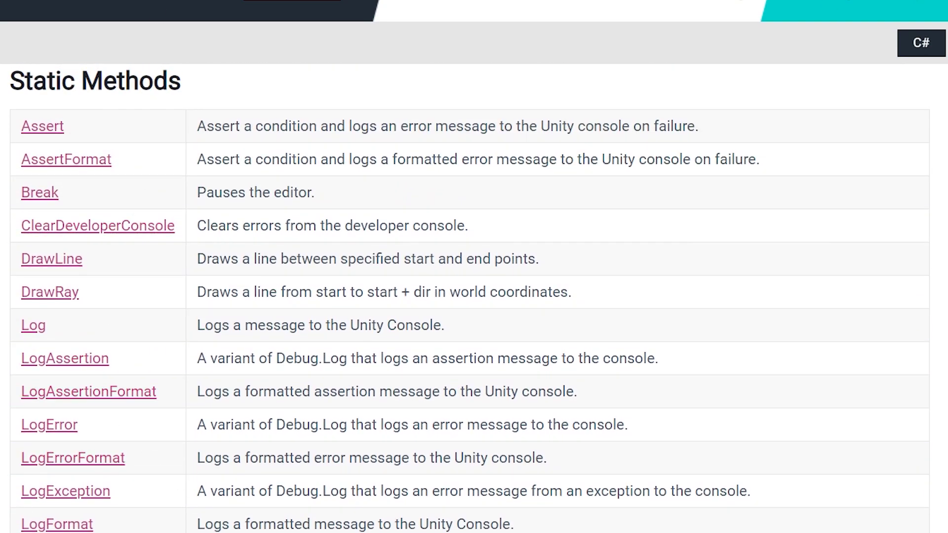
# - View the Debug.Log documentation page, return to the methods list, then switch to Unity
pyautogui.click(39, 329)
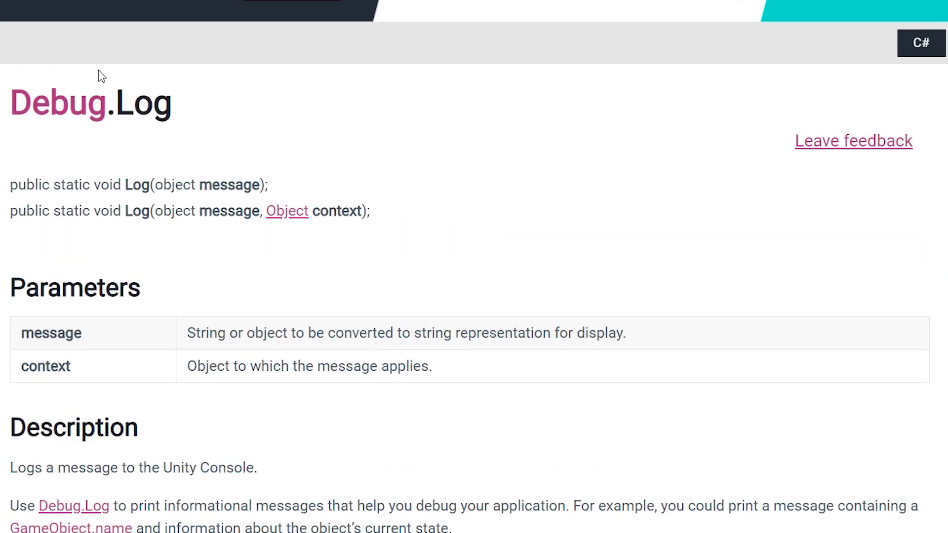
pyautogui.hotkey('alt', 'Left')
pyautogui.scroll(-3, 232, 346)
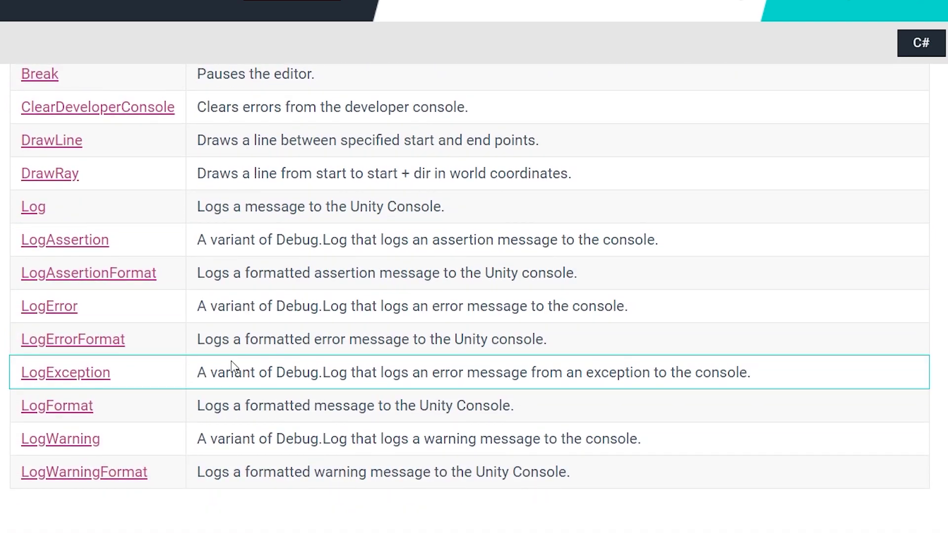
pyautogui.scroll(2, 148, 380)
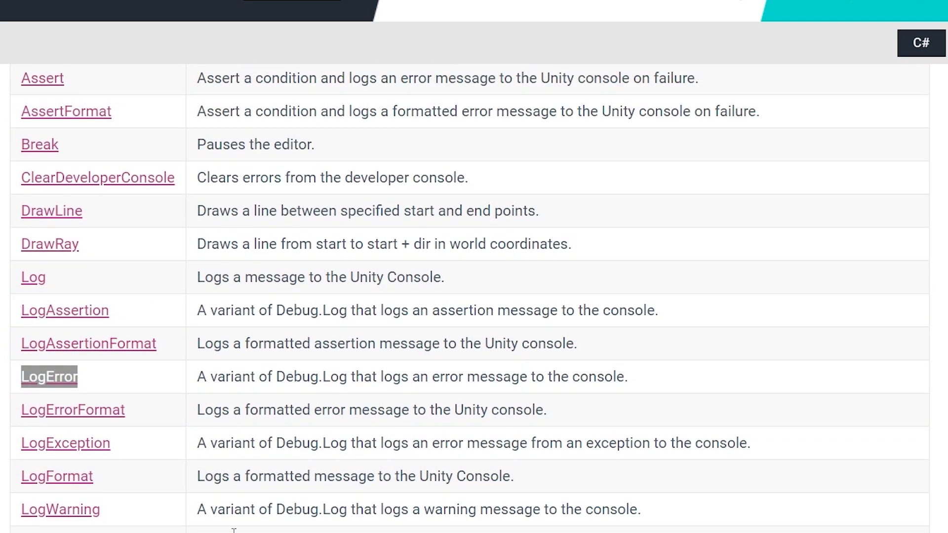
pyautogui.scroll(2, 482, 399)
pyautogui.click(375, 523)
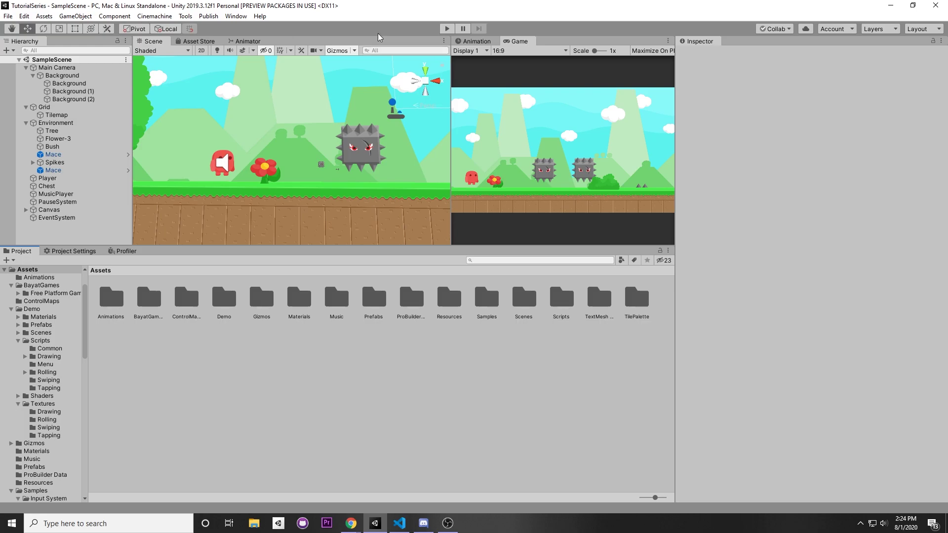
# - Open the Console from Window > General and dock it beside the Project view
pyautogui.click(236, 16)
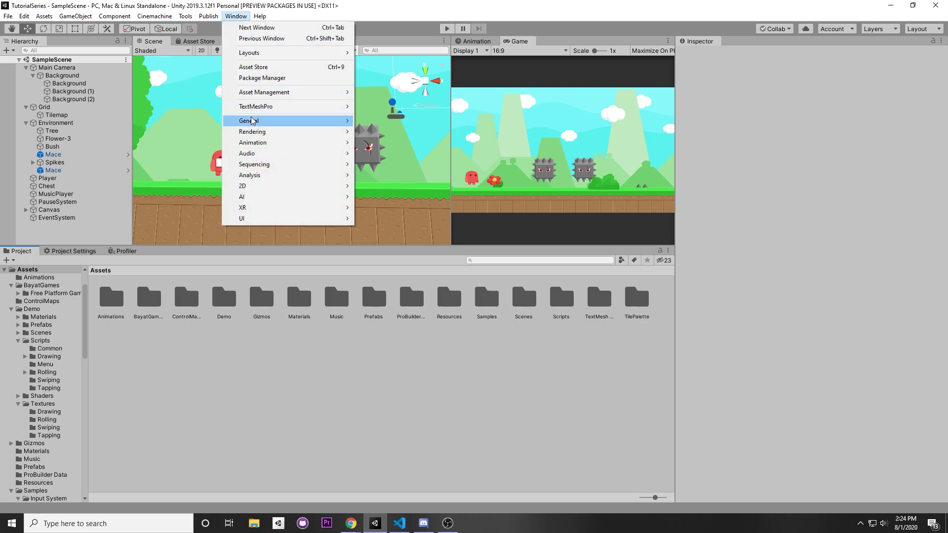
pyautogui.moveTo(286, 120)
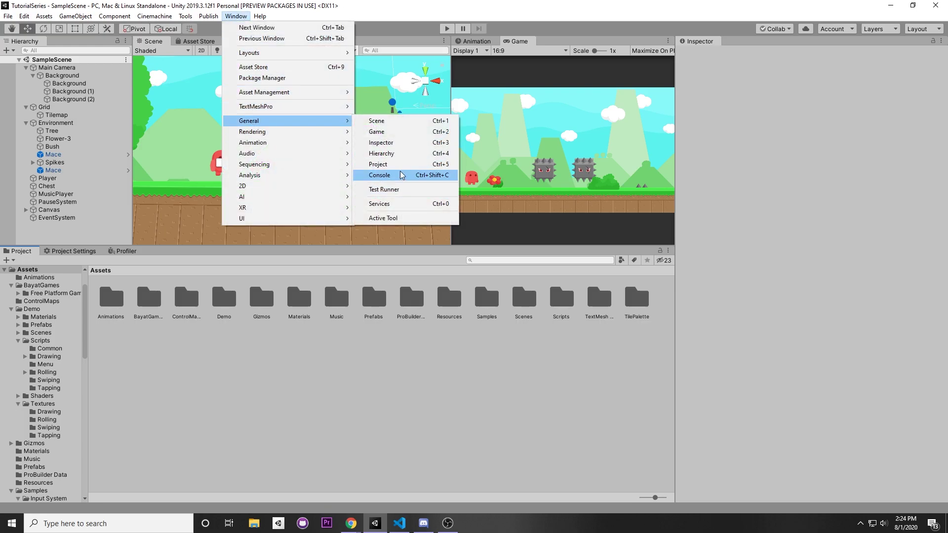
pyautogui.click(400, 184)
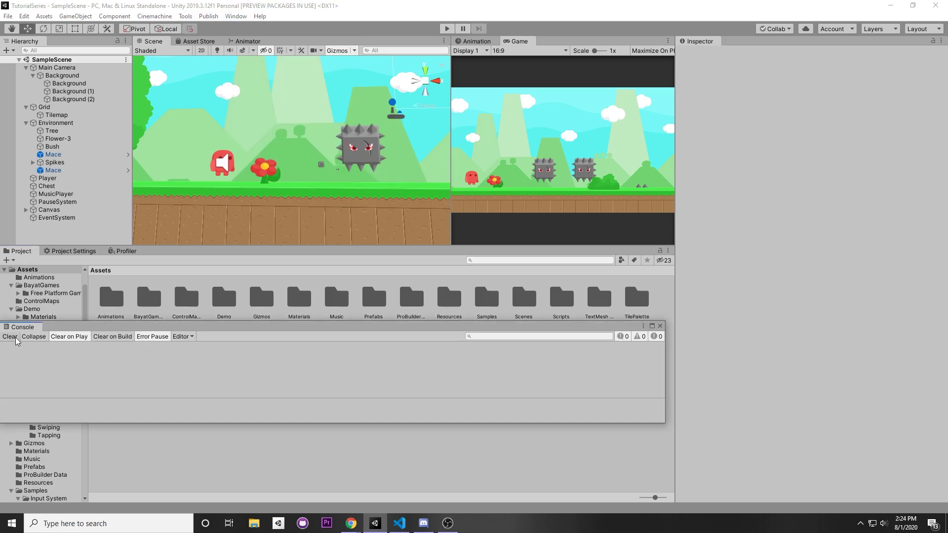
pyautogui.moveTo(14, 328); pyautogui.dragTo(62, 250)
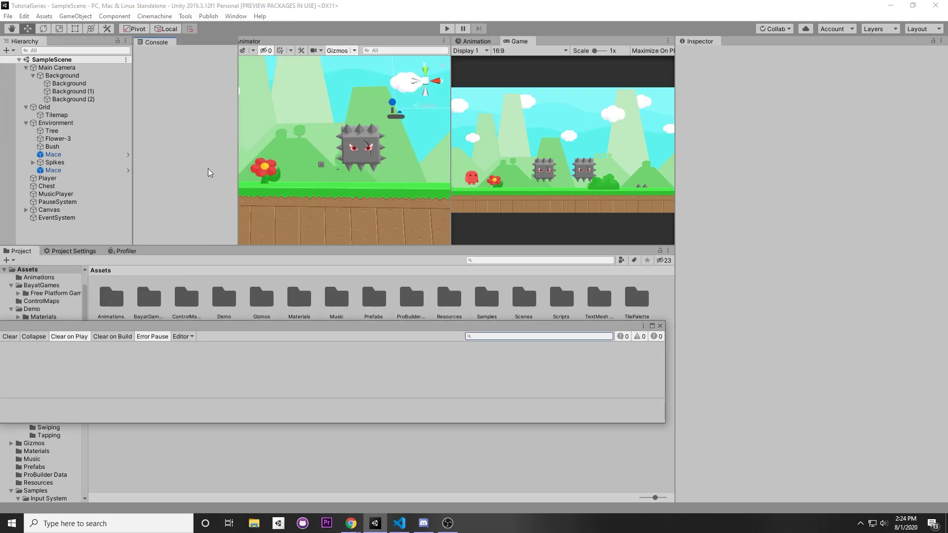
pyautogui.moveTo(139, 246); pyautogui.dragTo(148, 286)
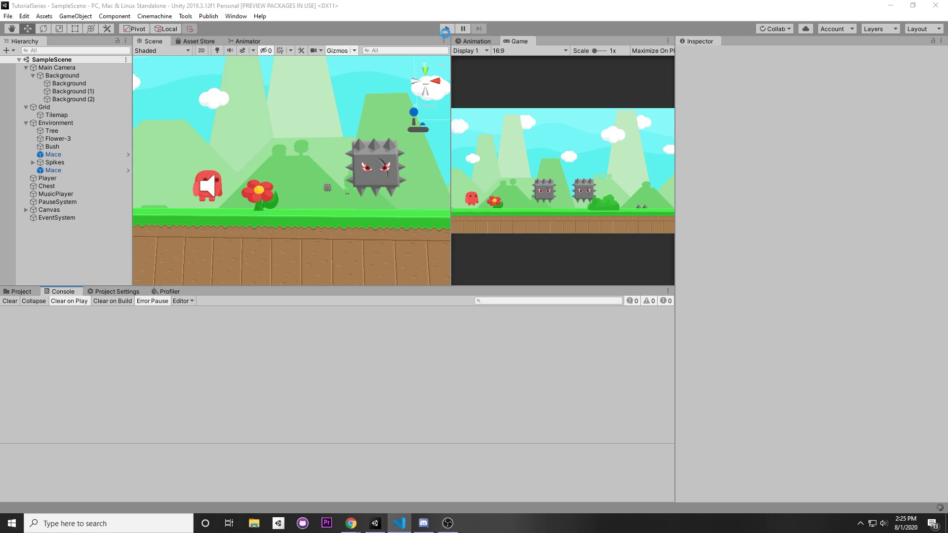
# - Enter Play mode and move the player left and right to log -1 and 1
pyautogui.click(447, 28)
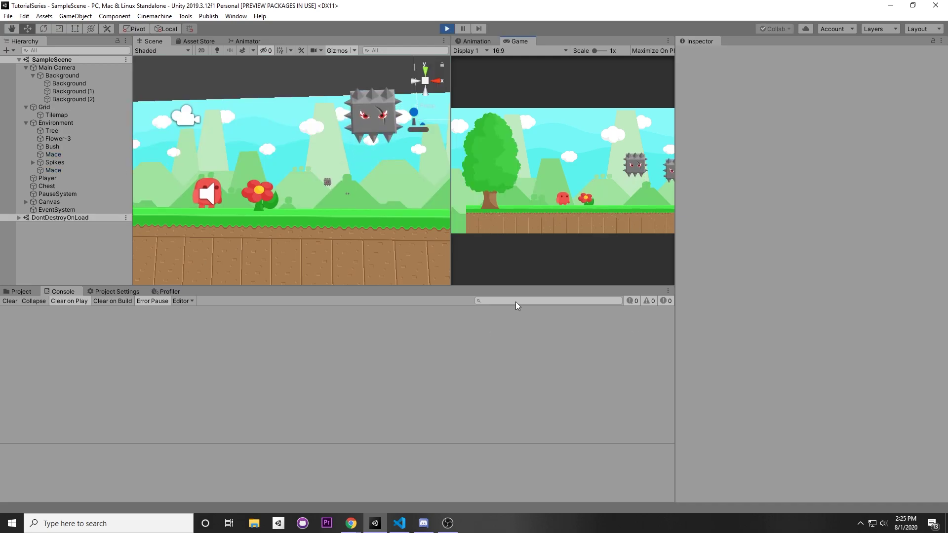
pyautogui.moveTo(263, 218)
pyautogui.mouseDown(button='middle')
pyautogui.moveTo(253, 152)
pyautogui.moveTo(321, 191)
pyautogui.mouseUp(button='middle')
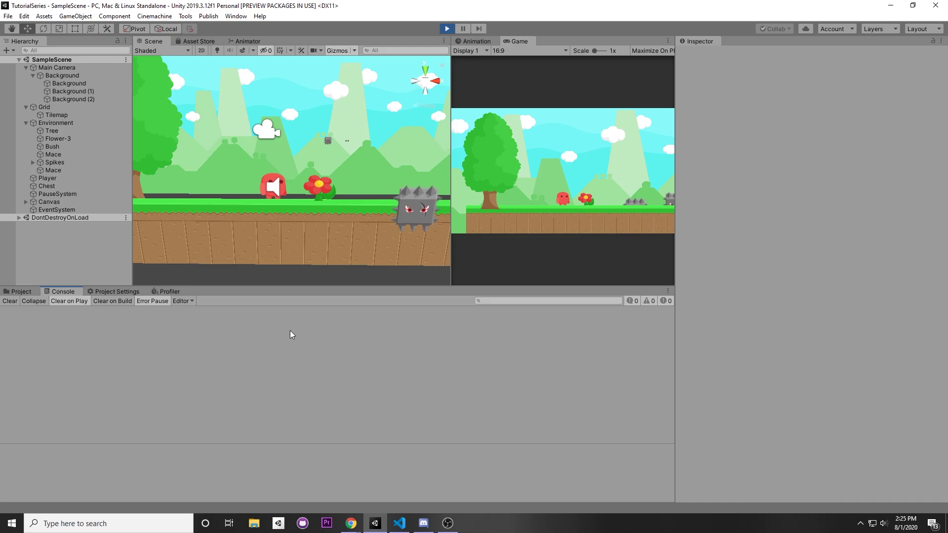
pyautogui.click(286, 213)
pyautogui.press('Left')
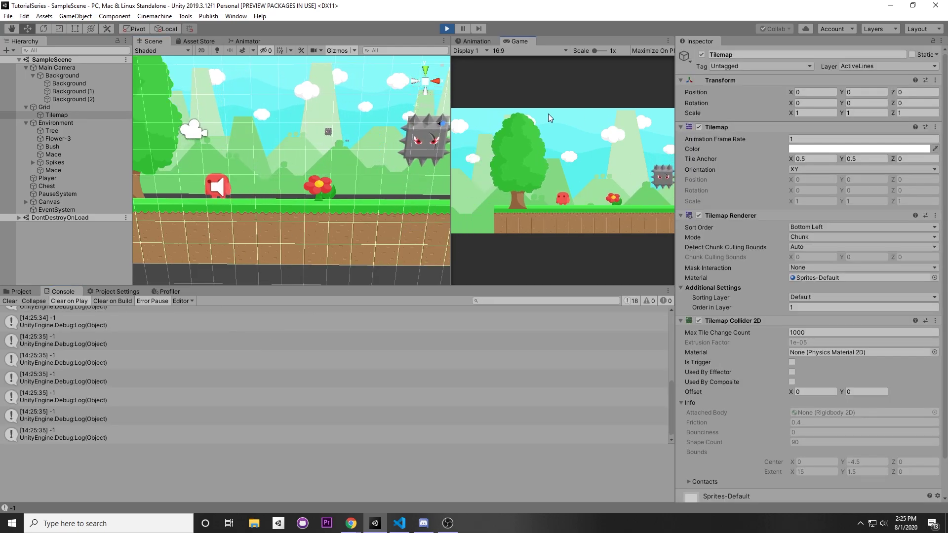
pyautogui.press('Right')
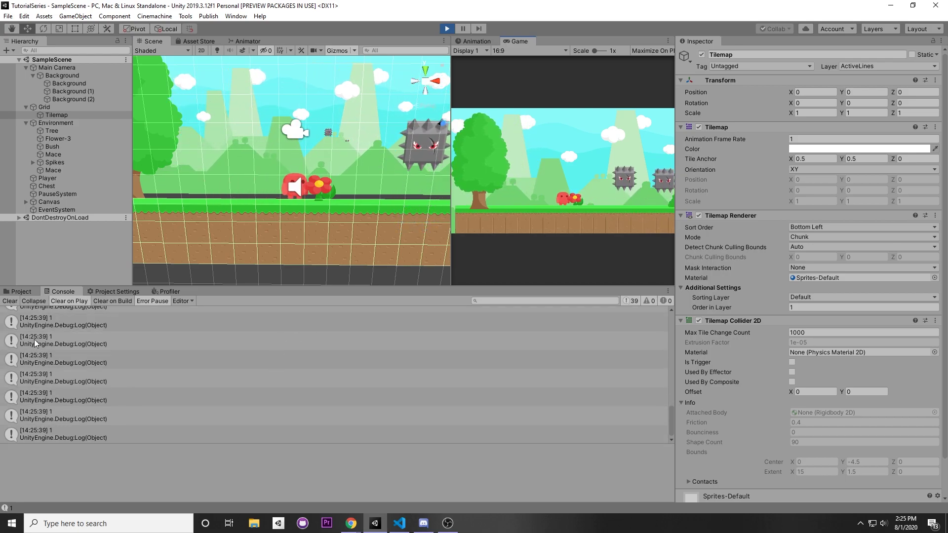
# - Enable Collapse in the Console and move left again to increase the -1 count
pyautogui.scroll(2, 96, 364)
pyautogui.scroll(3, 96, 364)
pyautogui.scroll(3, 103, 378)
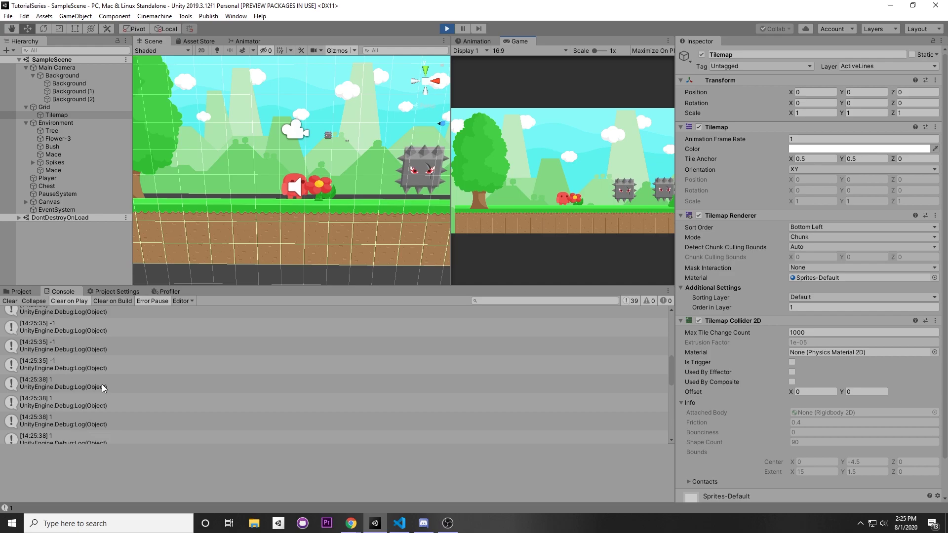
pyautogui.scroll(3, 101, 384)
pyautogui.scroll(2, 96, 375)
pyautogui.scroll(2, 97, 377)
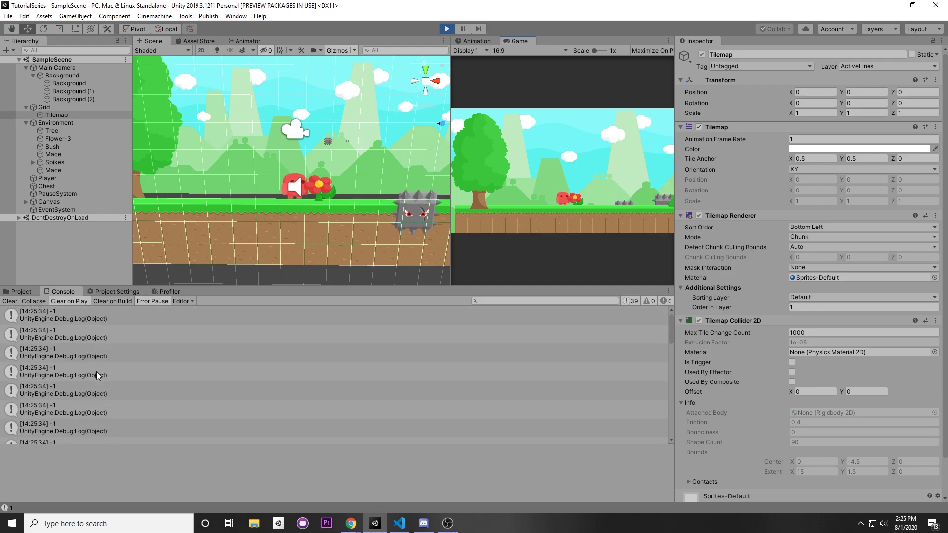
pyautogui.click(32, 304)
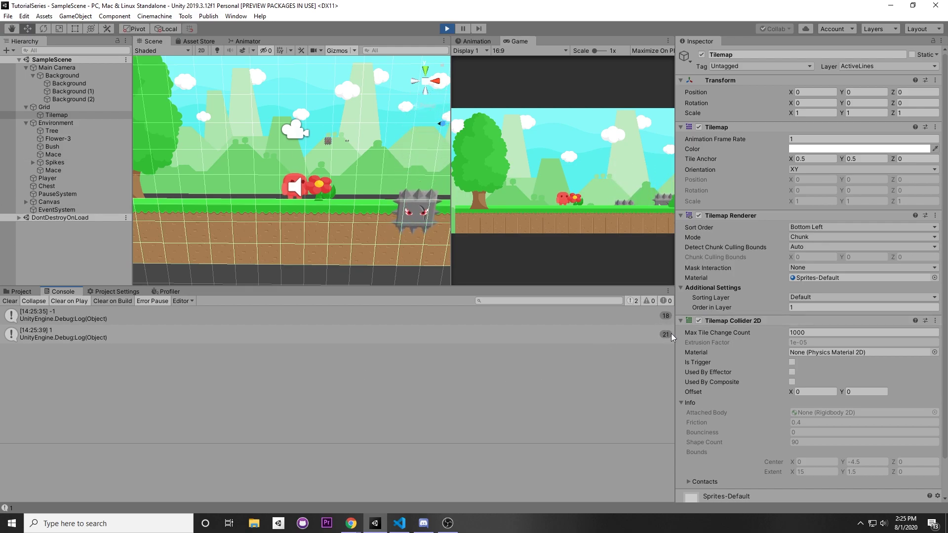
pyautogui.press('Left')
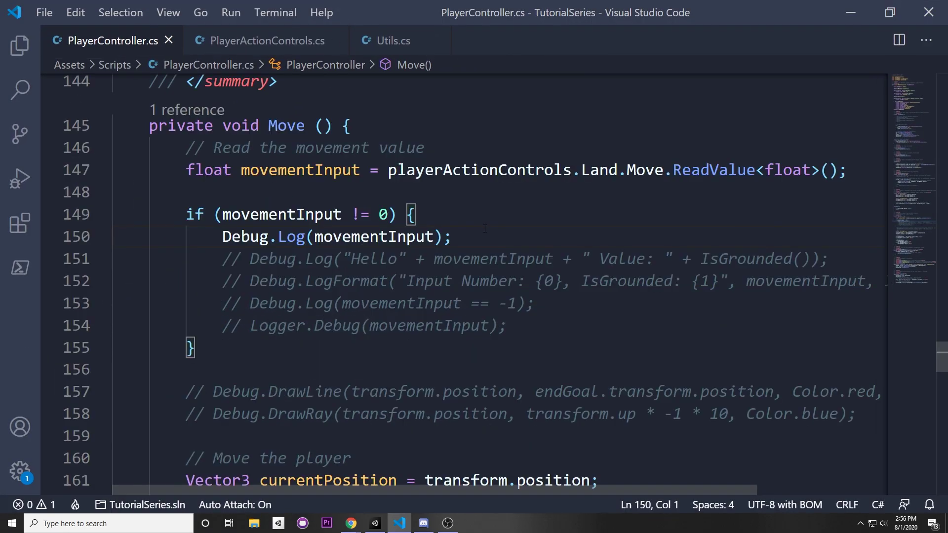
# - Select the Debug.Log(movementInput) line 150 to comment it out
pyautogui.moveTo(451, 237)
pyautogui.mouseDown()
pyautogui.moveTo(140, 215)
pyautogui.moveTo(102, 236)
pyautogui.mouseUp()
pyautogui.click(509, 240)
pyautogui.scroll(1, 314, 227)
pyautogui.scroll(-1, 314, 227)
pyautogui.scroll(-1, 314, 227)
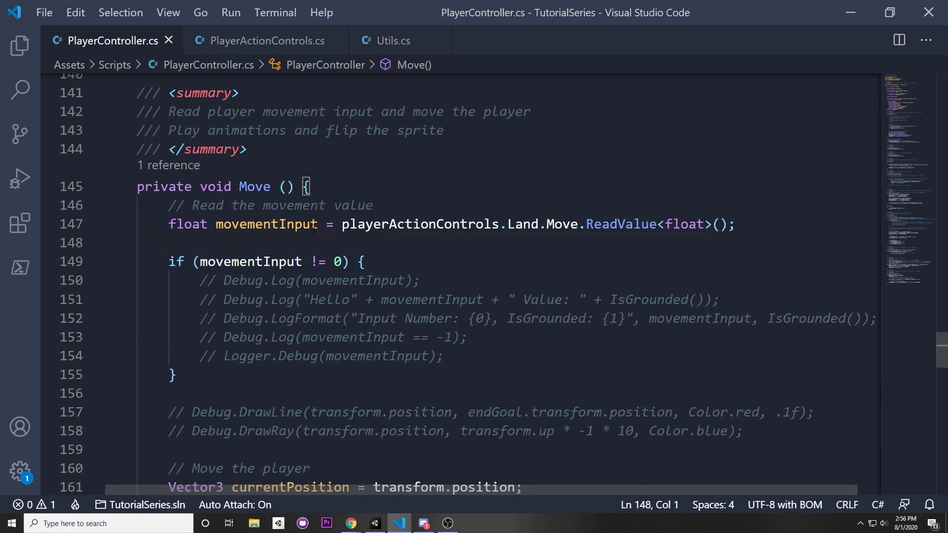
# - Comment out the movementInput declaration on line 147 and save PlayerController.cs
pyautogui.click(314, 227)
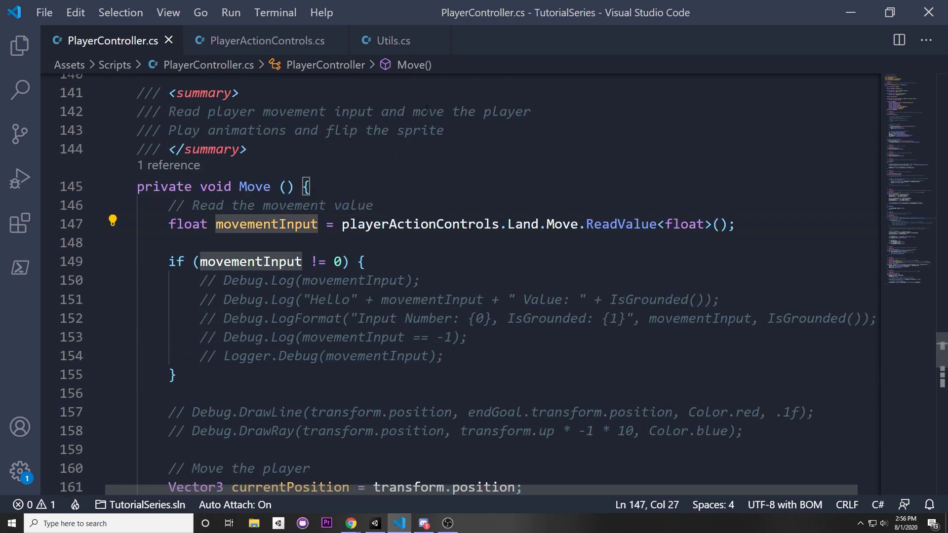
pyautogui.hotkey('ctrl', '/')
pyautogui.hotkey('ctrl', 's')
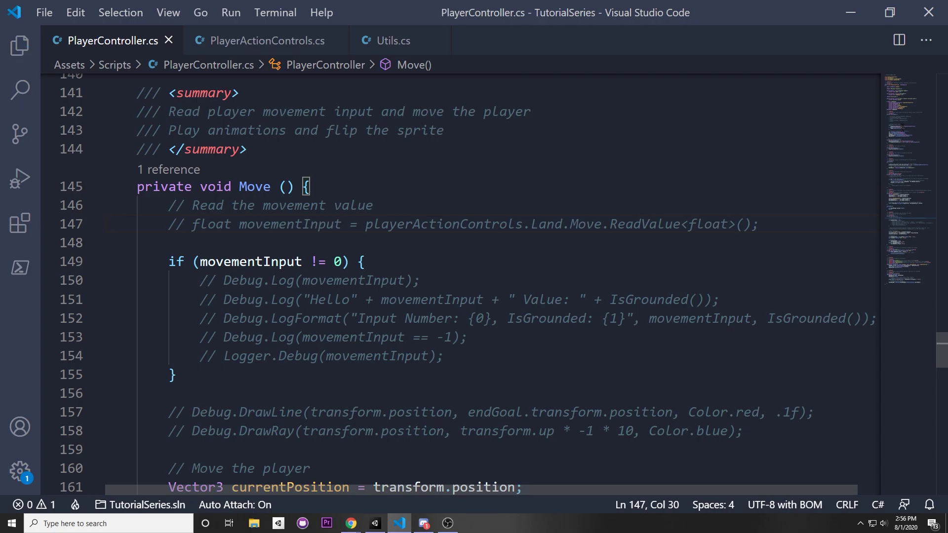
pyautogui.scroll(-2, 226, 234)
pyautogui.scroll(-2, 225, 235)
pyautogui.scroll(3, 226, 234)
# - Back in Unity, clear the Console and inspect the CS0103 'movementInput' errors in PlayerController.cs
pyautogui.click(844, 5)
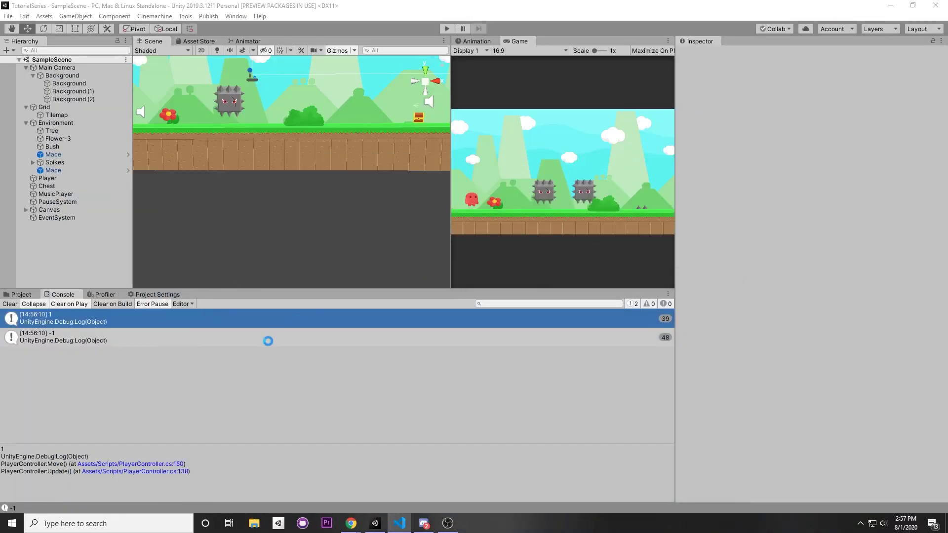
pyautogui.click(15, 306)
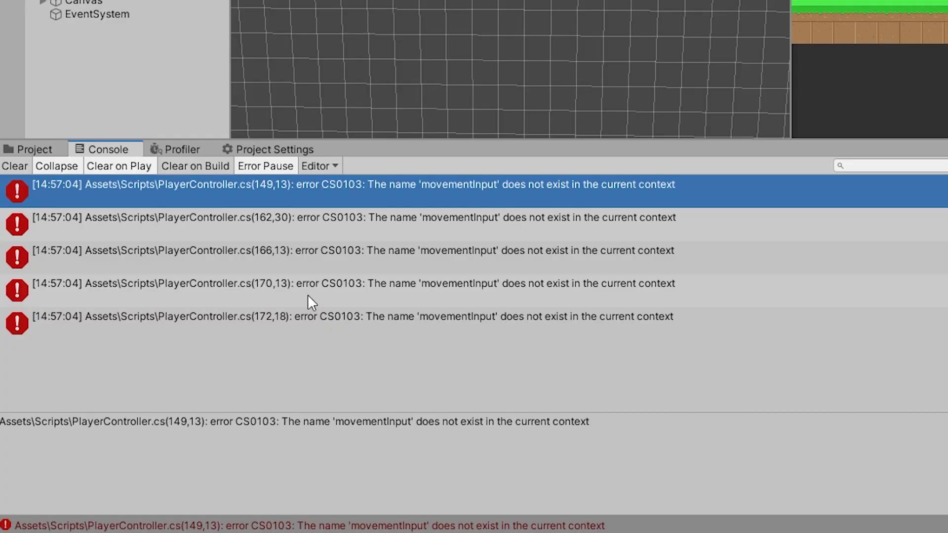
pyautogui.click(175, 386)
pyautogui.click(149, 323)
pyautogui.click(226, 441)
pyautogui.moveTo(70, 421); pyautogui.dragTo(171, 421)
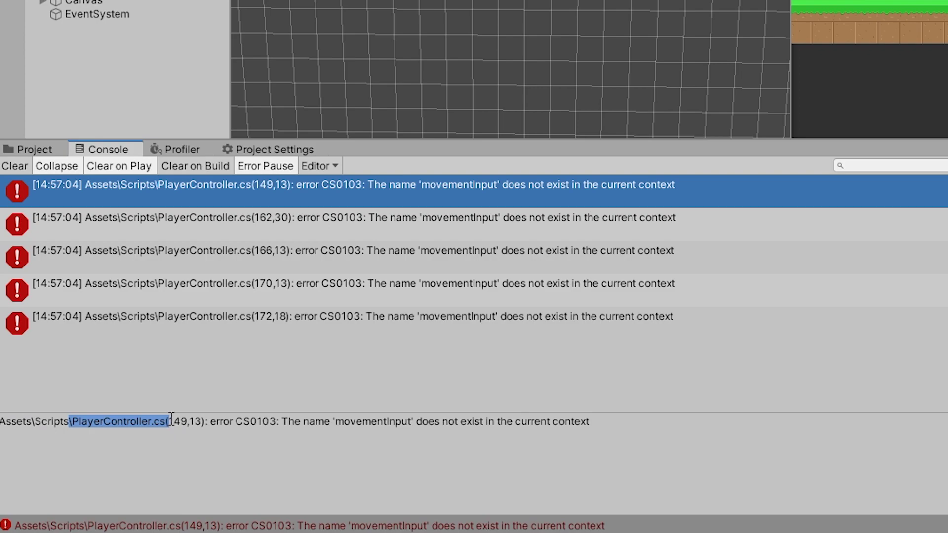
pyautogui.moveTo(295, 421); pyautogui.dragTo(573, 421)
pyautogui.click(580, 447)
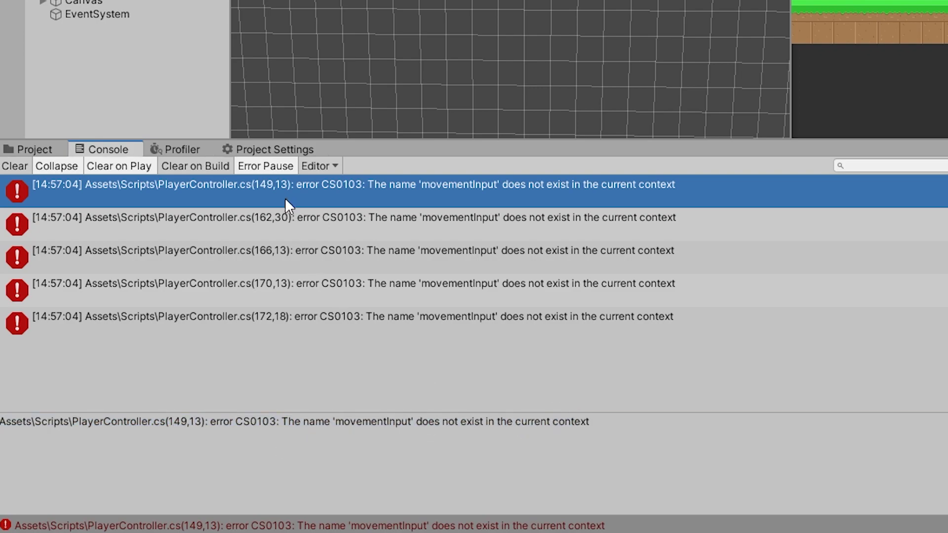
# - Open PlayerController.cs from the error and uncomment the movementInput declaration on line 147
pyautogui.doubleClick(316, 194)
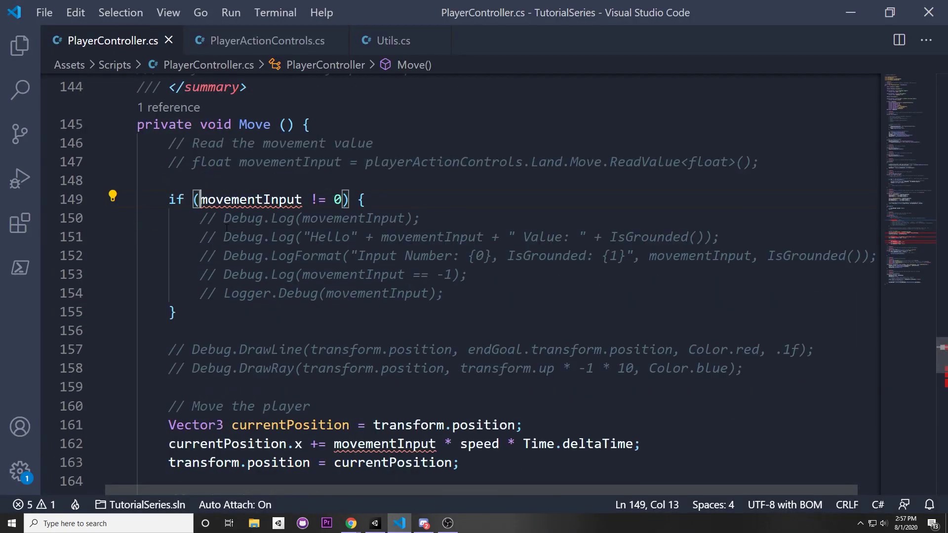
pyautogui.hotkey('shift', 'Right')
pyautogui.hotkey('shift', 'Right')
pyautogui.hotkey('shift', 'Right')
pyautogui.hotkey('shift', 'Right')
pyautogui.hotkey('shift', 'Right')
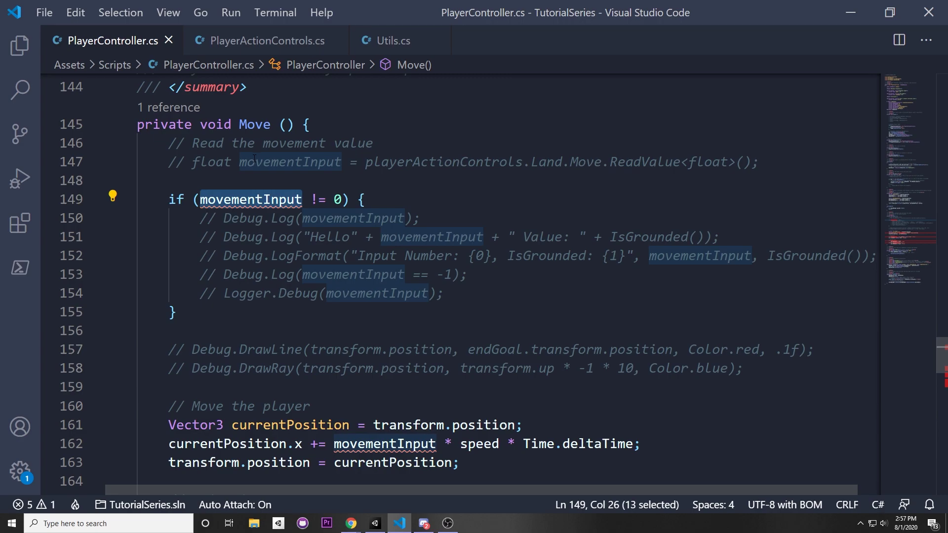
pyautogui.click(256, 293)
pyautogui.scroll(2, 257, 346)
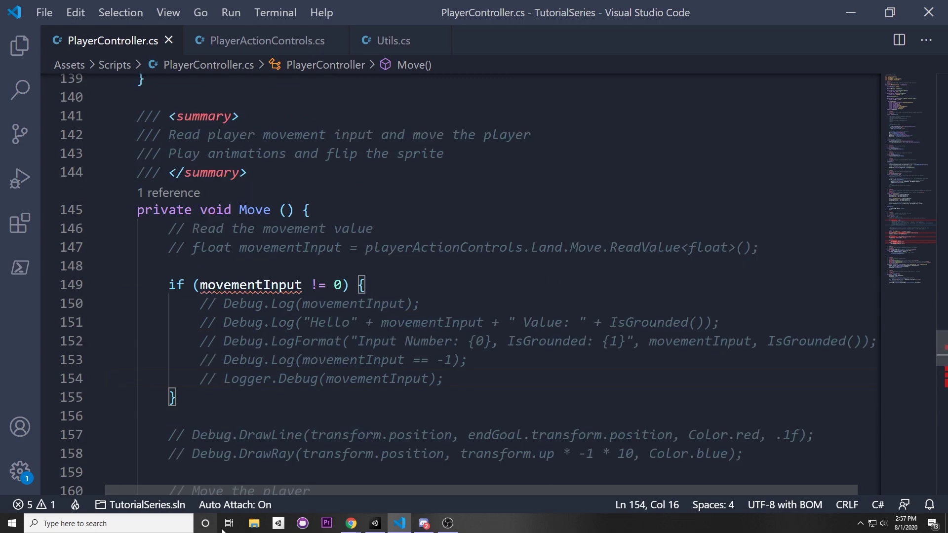
pyautogui.click(269, 257)
pyautogui.hotkey('ctrl', '/')
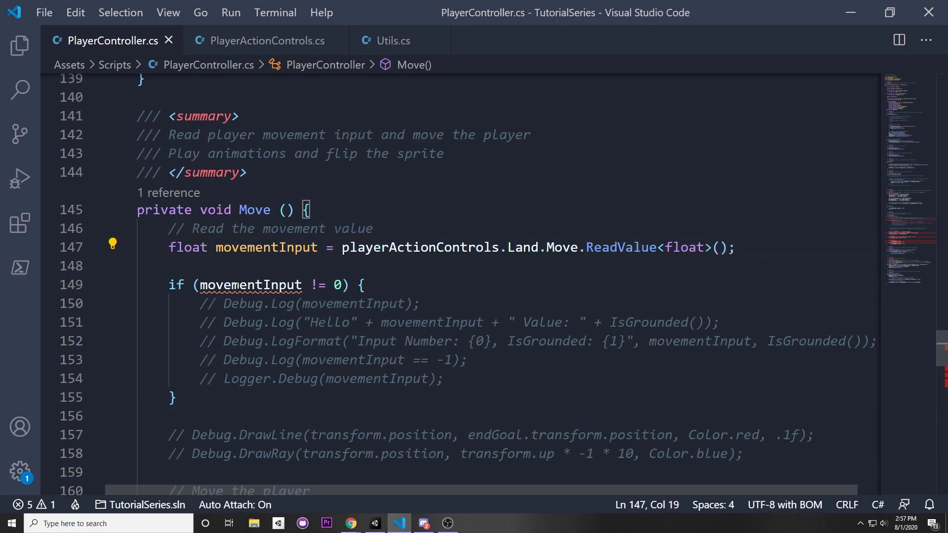
pyautogui.scroll(-2, 269, 257)
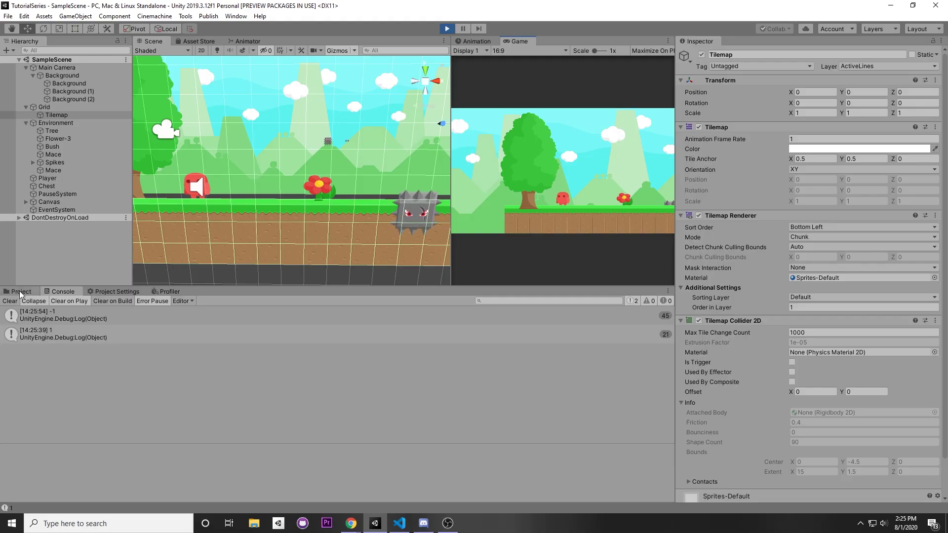
# - Clear the Console, restart Play, enable Clear on Play, and view the -1 log's stack trace
pyautogui.click(10, 301)
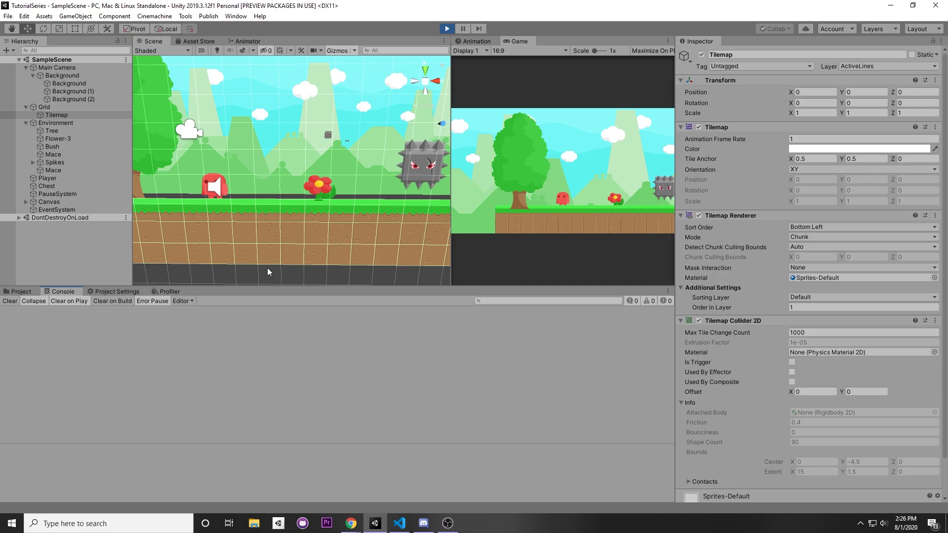
pyautogui.hotkey('ctrl', 'p')
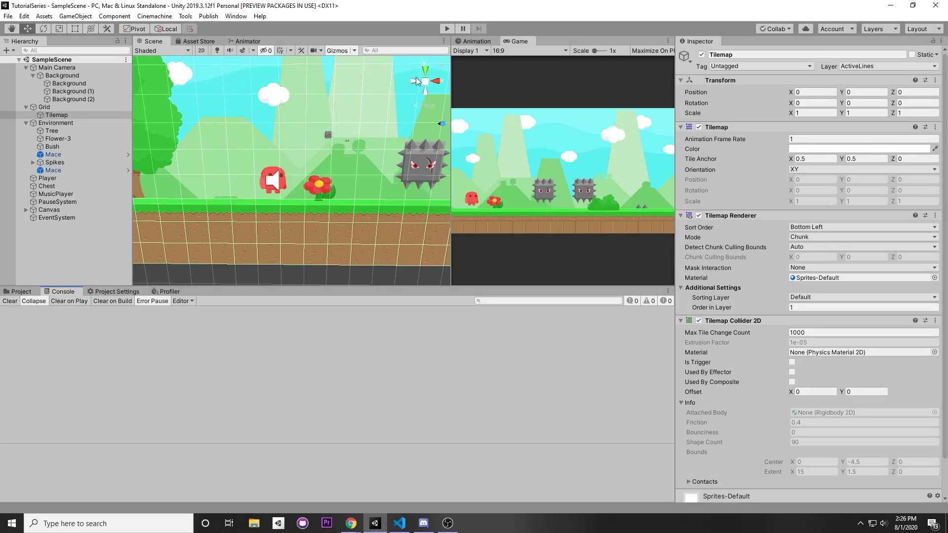
pyautogui.click(446, 29)
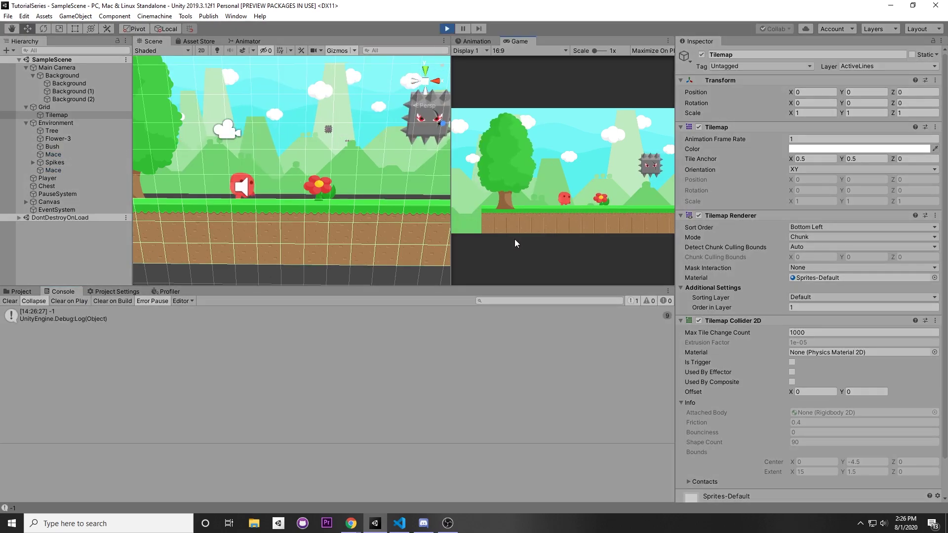
pyautogui.click(447, 30)
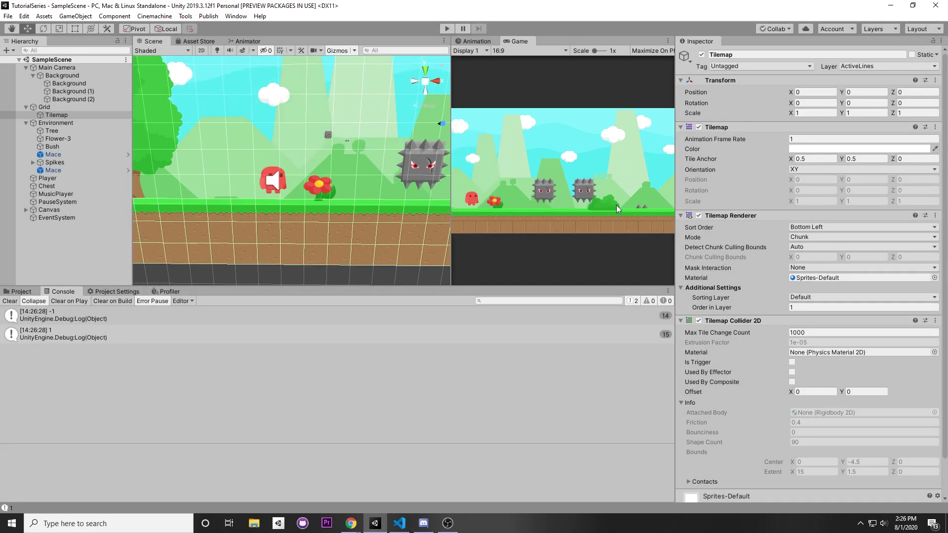
pyautogui.click(66, 305)
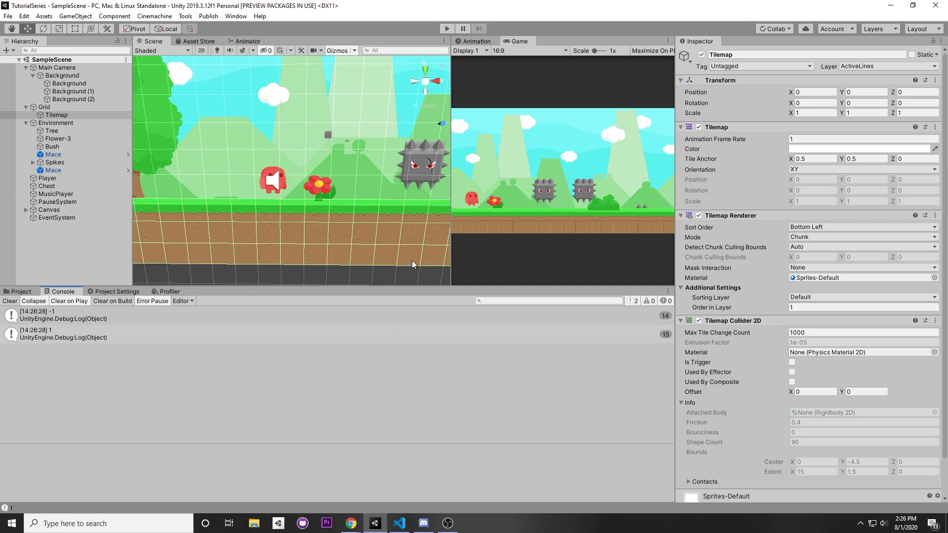
pyautogui.click(90, 315)
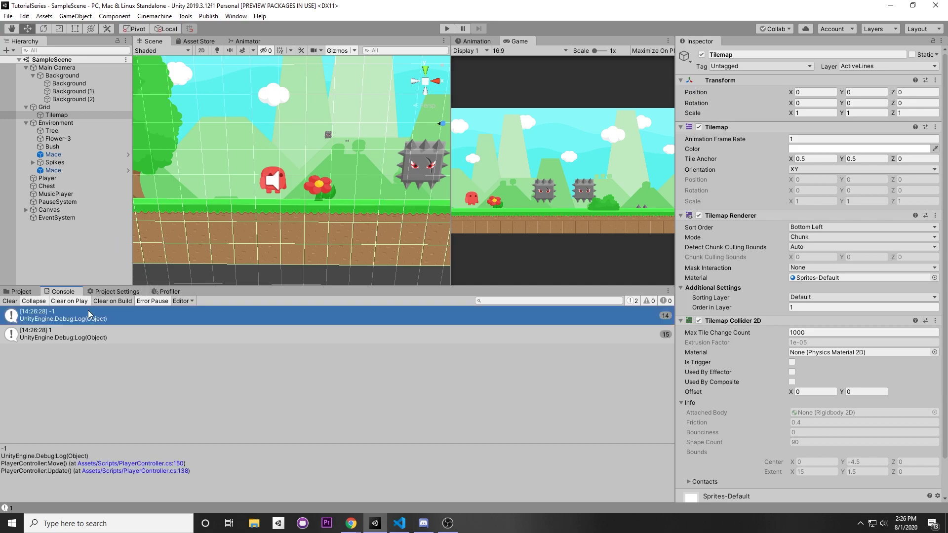
pyautogui.click(667, 292)
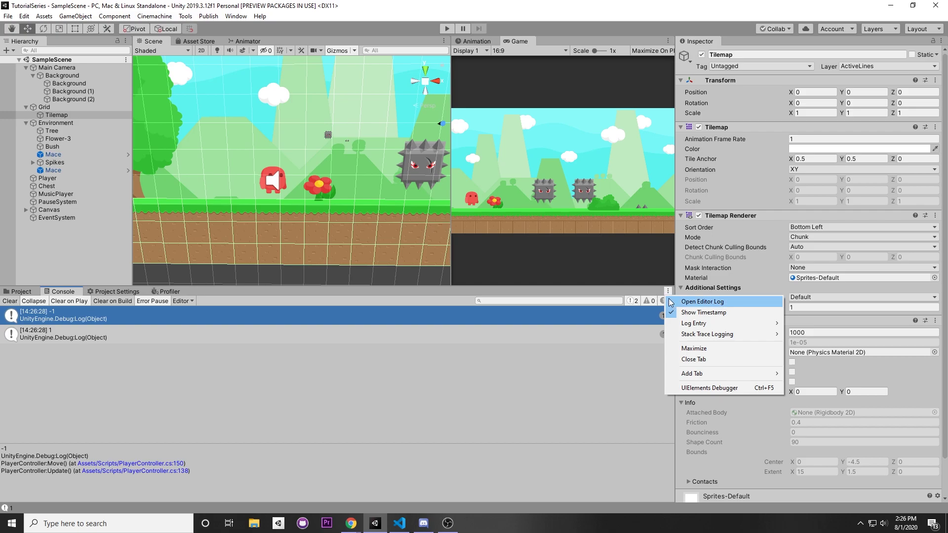
pyautogui.click(682, 303)
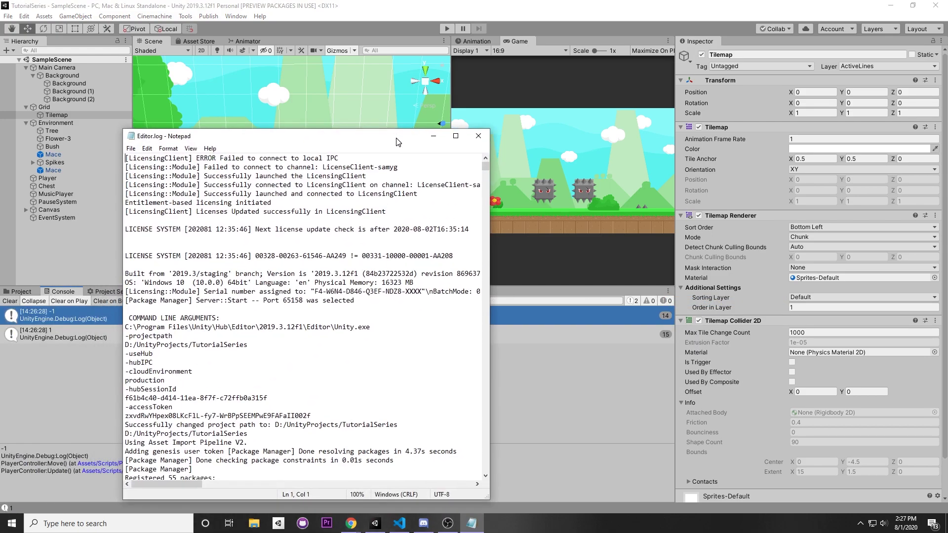
pyautogui.click(371, 204)
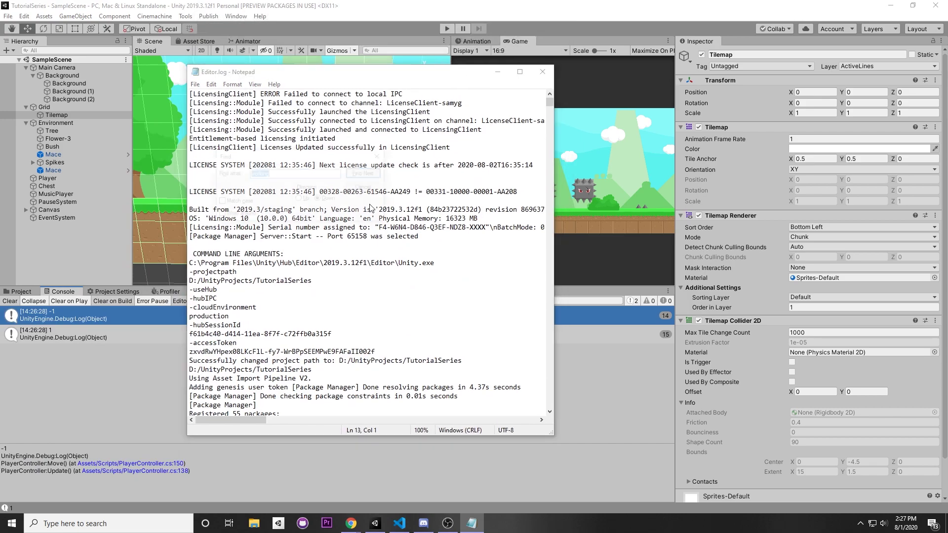
pyautogui.hotkey('ctrl', 'f')
pyautogui.write('-1')
pyautogui.press('Return')
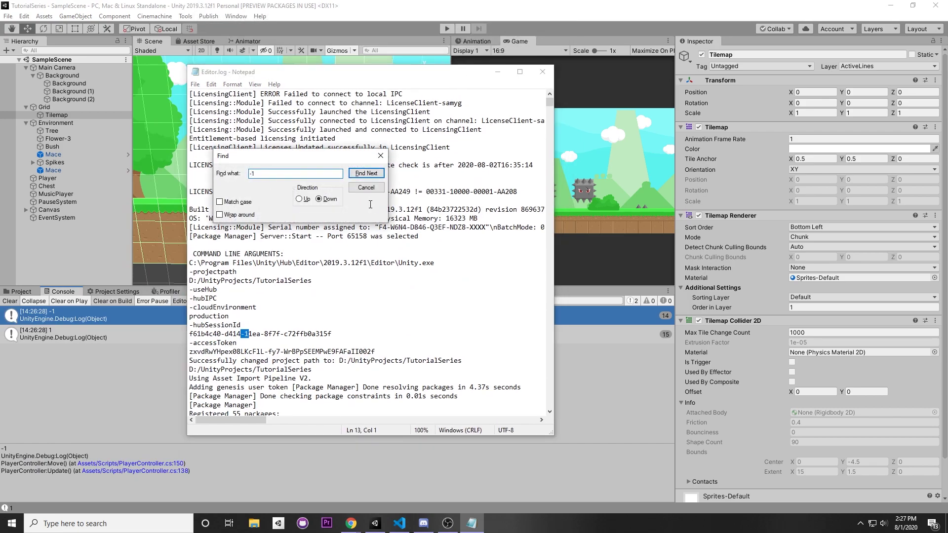
pyautogui.press('Return')
pyautogui.press('Return')
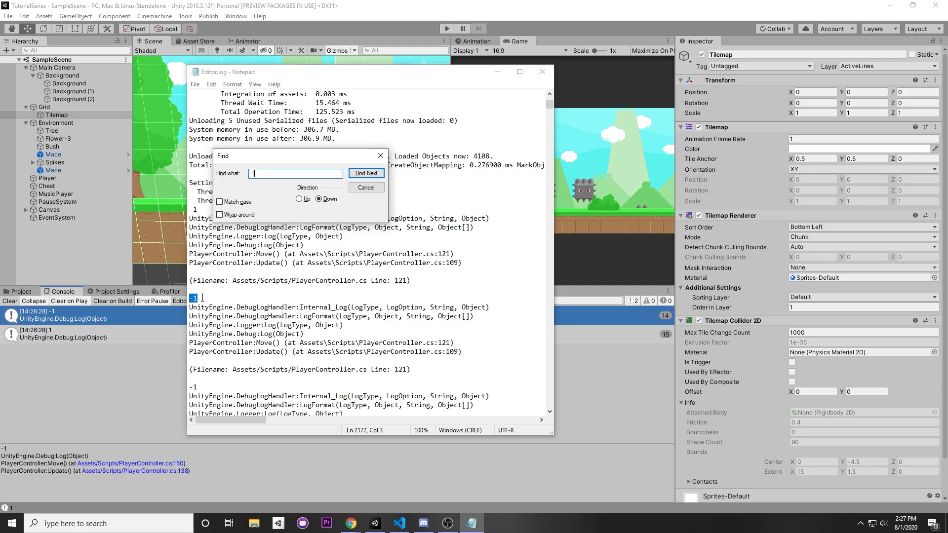
pyautogui.click(195, 298)
pyautogui.scroll(-2, 221, 388)
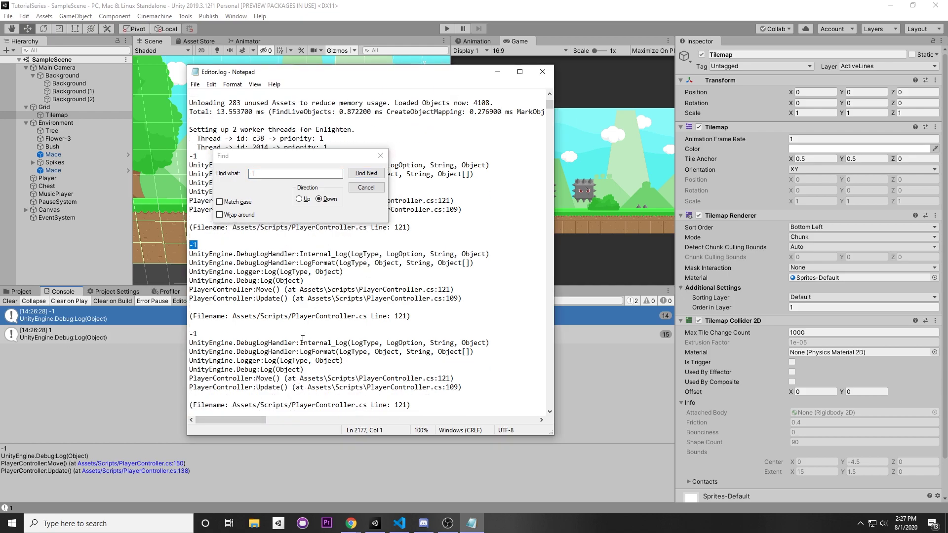
pyautogui.moveTo(303, 336); pyautogui.dragTo(182, 245)
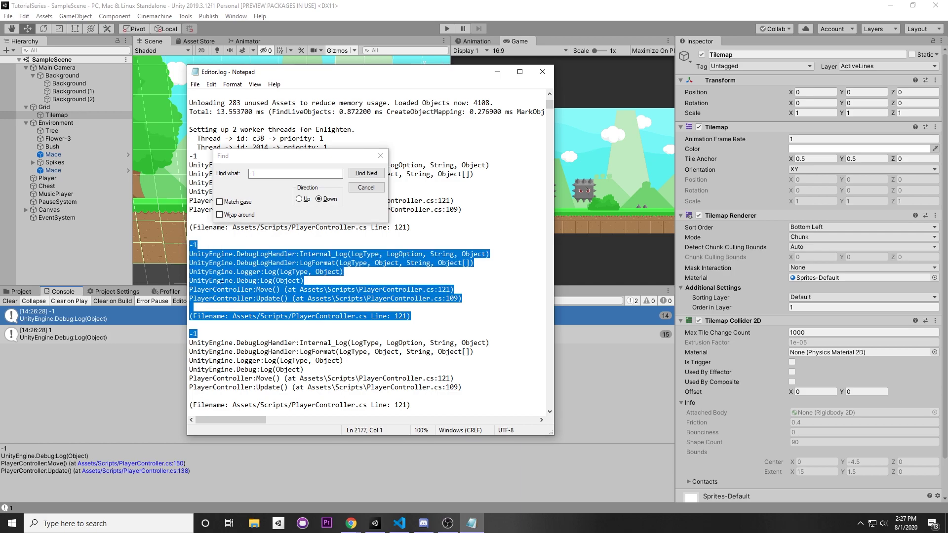
pyautogui.click(222, 284)
pyautogui.click(378, 157)
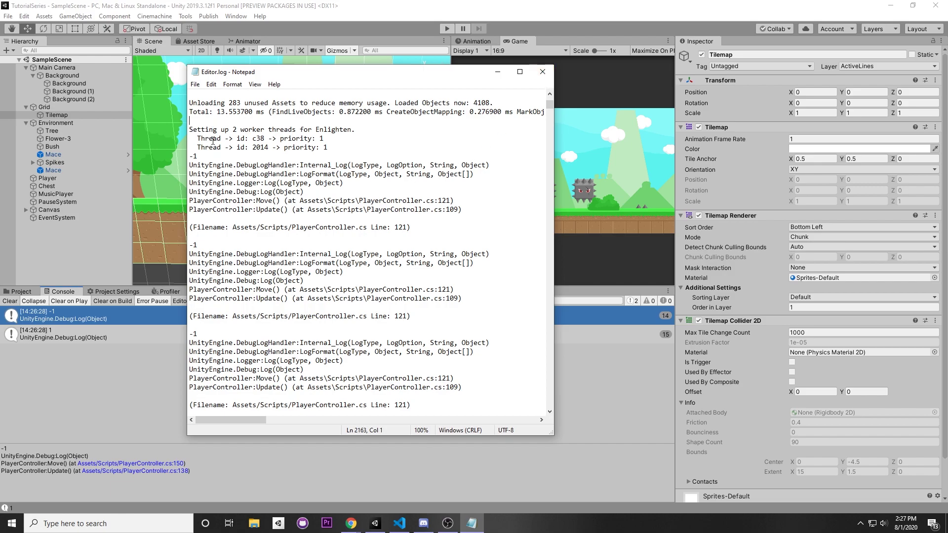
pyautogui.scroll(10, 213, 141)
pyautogui.scroll(10, 214, 141)
pyautogui.scroll(10, 213, 141)
pyautogui.scroll(5, 213, 141)
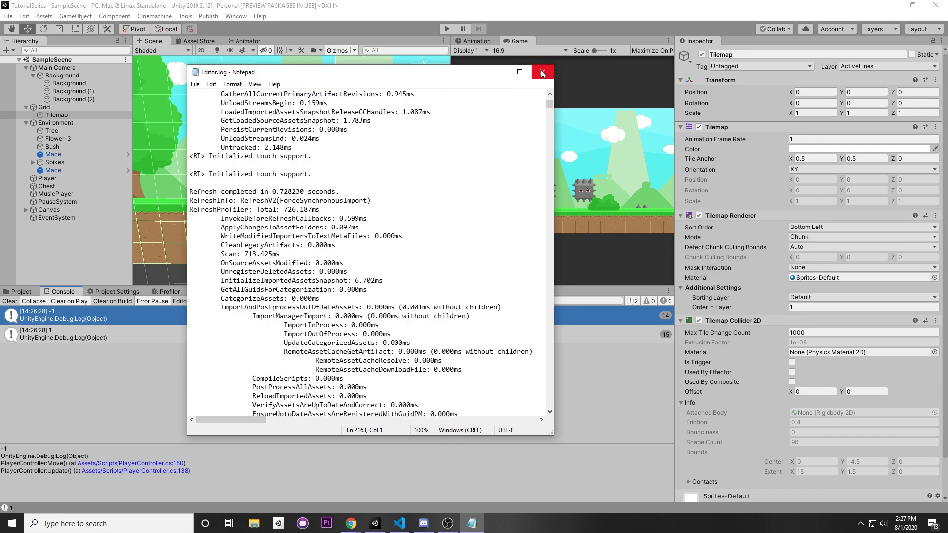
pyautogui.click(542, 73)
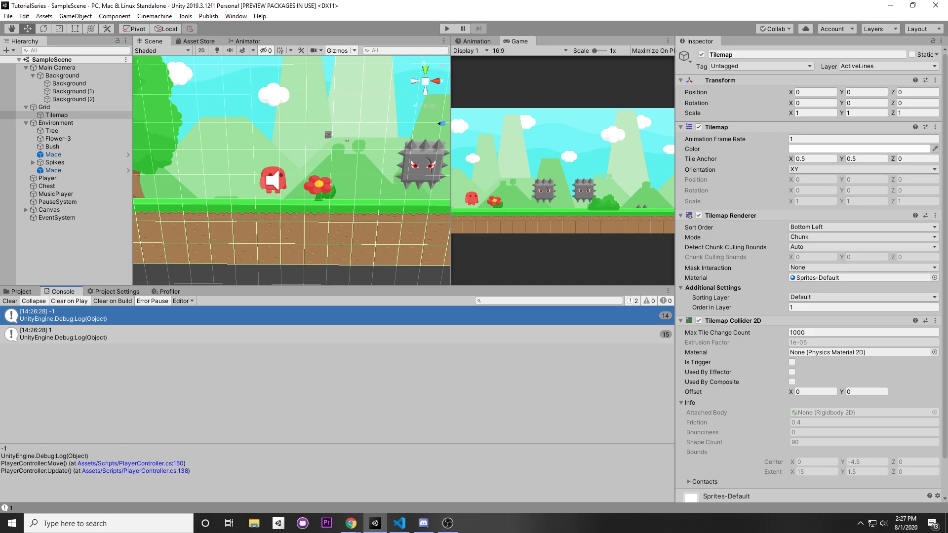
# - Return to PlayerController.cs and locate the movementInput declaration in the Move method
pyautogui.hotkey('alt', 'Tab')
pyautogui.click(289, 174)
pyautogui.scroll(-1, 223, 232)
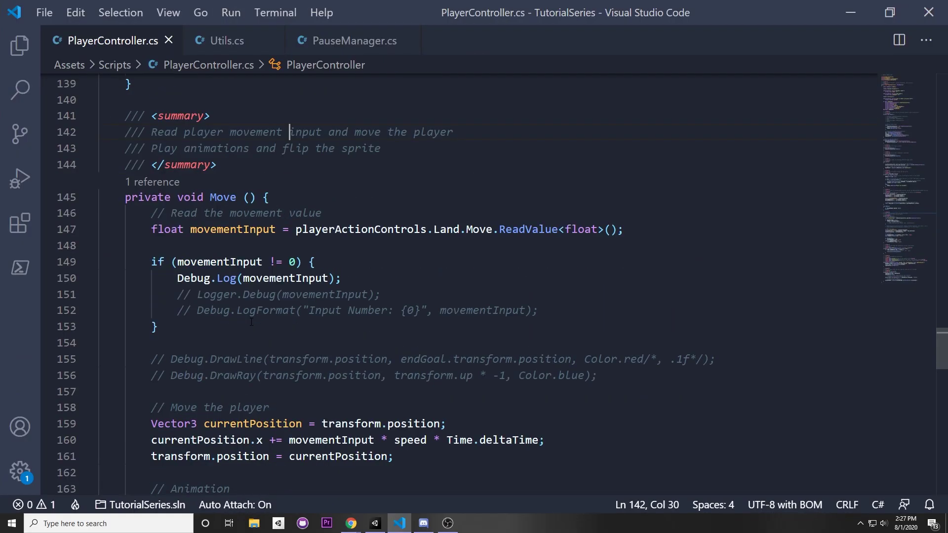
pyautogui.scroll(3, 144, 291)
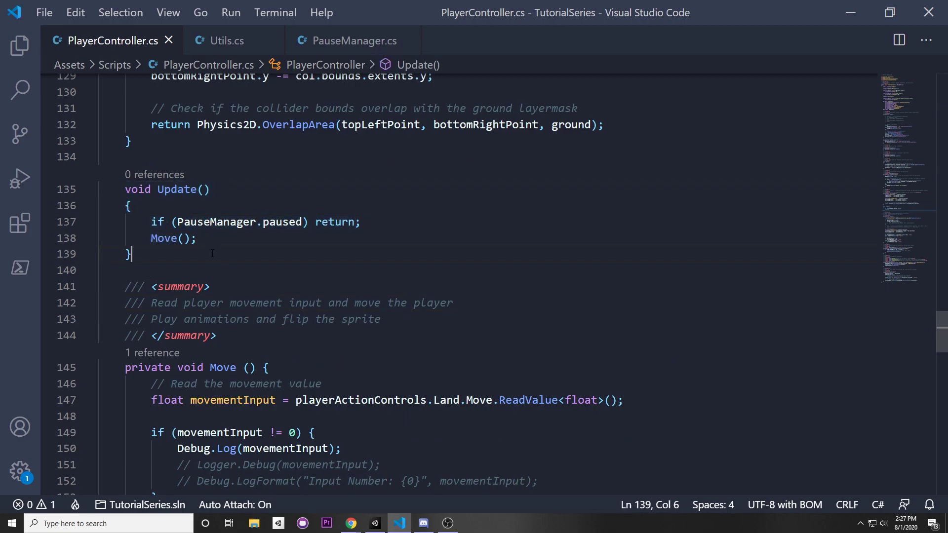
pyautogui.moveTo(208, 237); pyautogui.dragTo(141, 254)
pyautogui.click(100, 367)
pyautogui.scroll(-4, 182, 211)
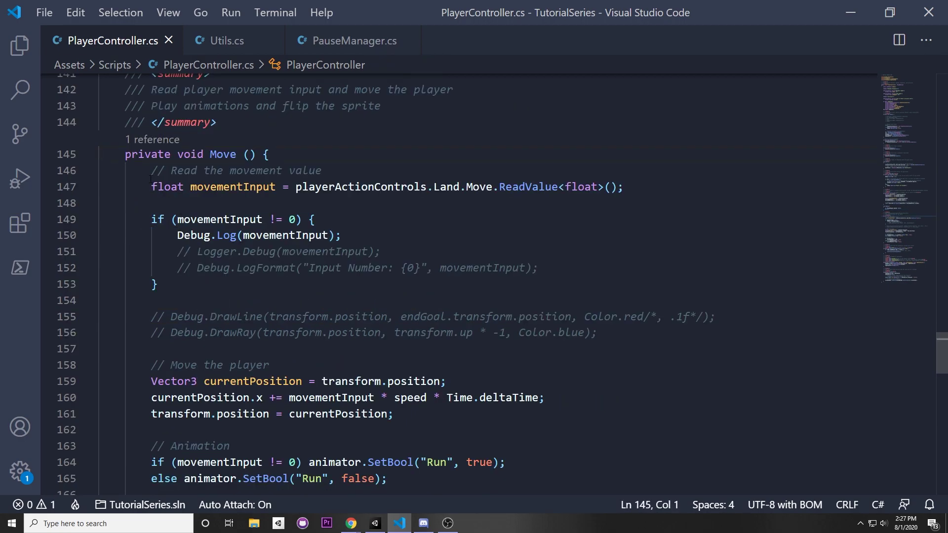
pyautogui.moveTo(150, 180)
pyautogui.mouseDown()
pyautogui.moveTo(639, 187)
pyautogui.moveTo(105, 188)
pyautogui.moveTo(98, 300)
pyautogui.mouseUp()
pyautogui.click(647, 188)
# - Examine the if block and its Debug.Log(movementInput) call in Move
pyautogui.click(223, 252)
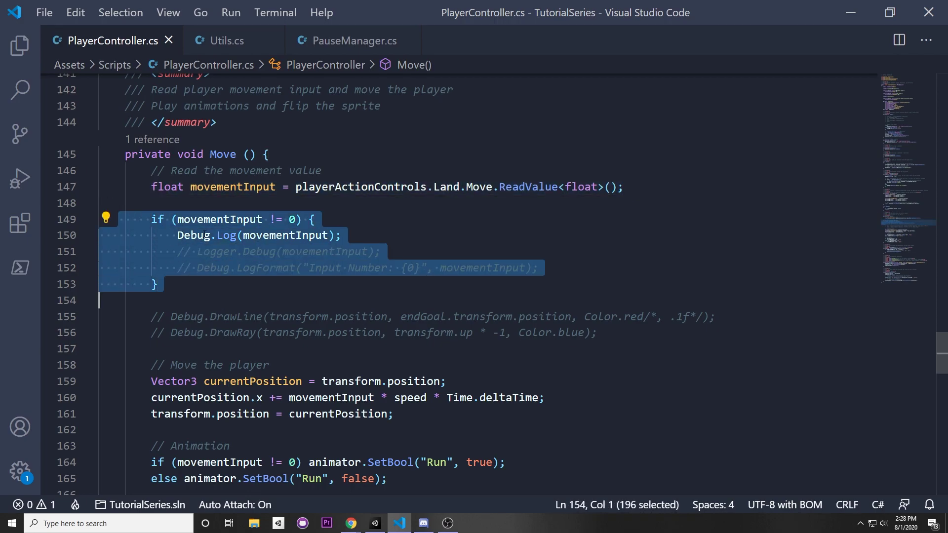
pyautogui.click(171, 219)
pyautogui.moveTo(171, 219)
pyautogui.mouseDown()
pyautogui.moveTo(315, 219)
pyautogui.moveTo(217, 221)
pyautogui.mouseUp()
pyautogui.click(315, 219)
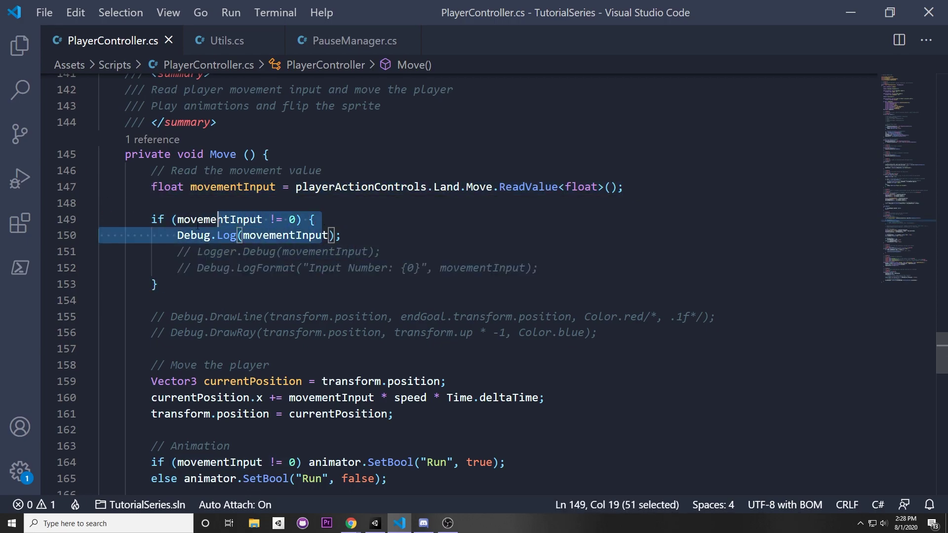
pyautogui.moveTo(131, 219); pyautogui.dragTo(315, 252)
pyautogui.click(225, 316)
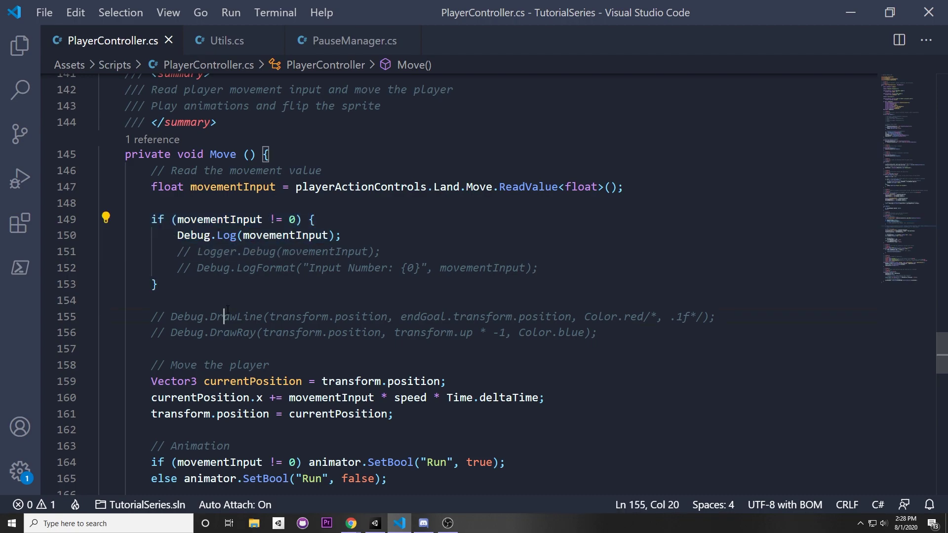
pyautogui.click(197, 219)
pyautogui.click(289, 219)
pyautogui.click(283, 235)
pyautogui.doubleClick(282, 234)
pyautogui.click(269, 235)
pyautogui.click(178, 235)
pyautogui.click(230, 300)
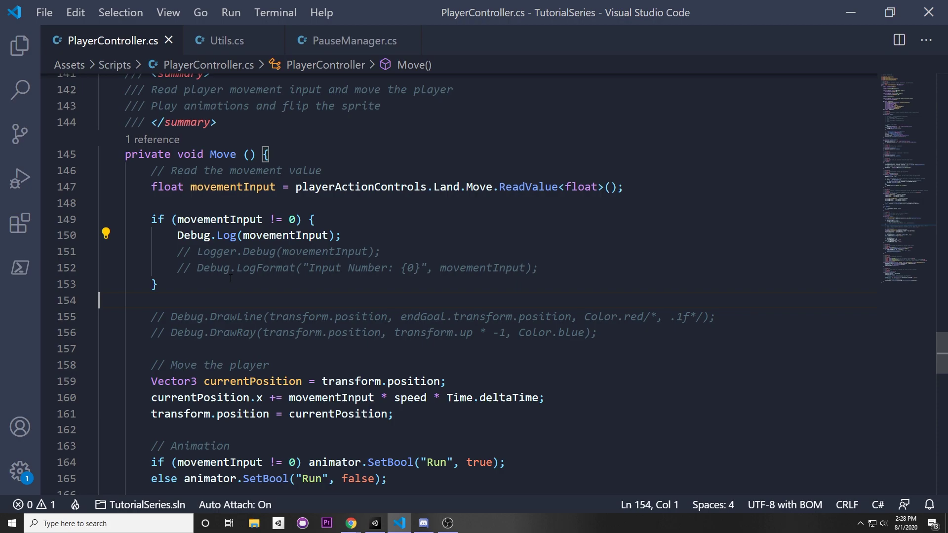
pyautogui.moveTo(227, 235)
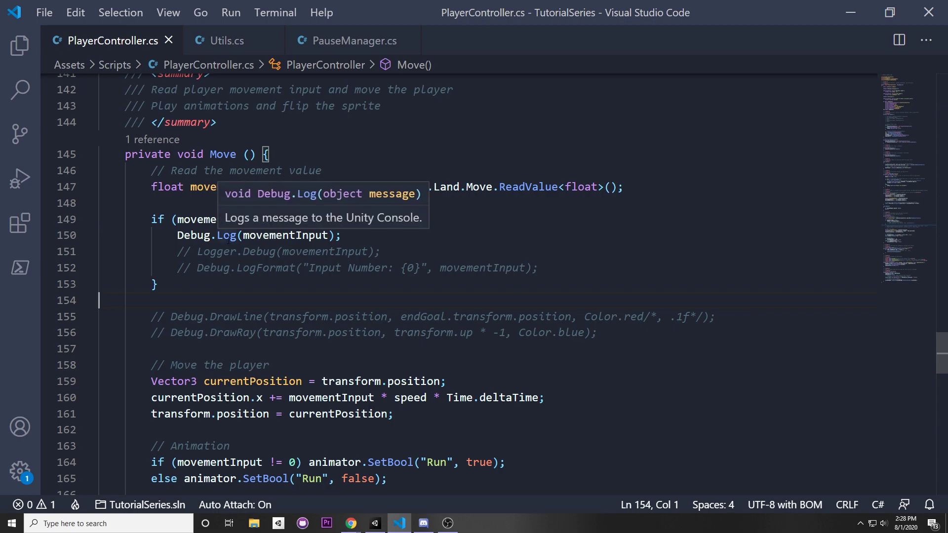
# - Add a Debug.Log(new Vector2(-1, -1)) line below the existing log and save
pyautogui.moveTo(243, 235)
pyautogui.mouseDown()
pyautogui.moveTo(321, 220)
pyautogui.moveTo(329, 251)
pyautogui.mouseUp()
pyautogui.click(351, 235)
pyautogui.press('Return')
pyautogui.write('D')
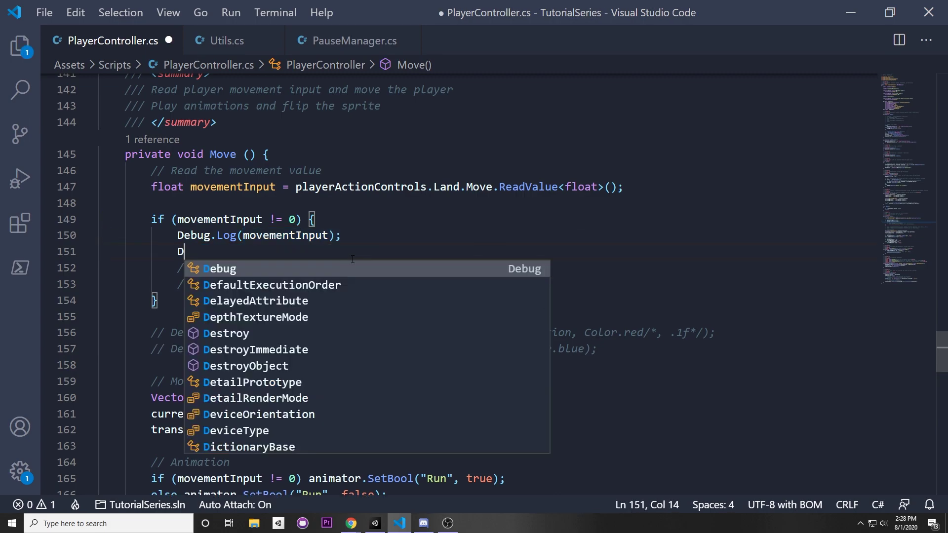
pyautogui.write('ebug.Log();')
pyautogui.press('Left')
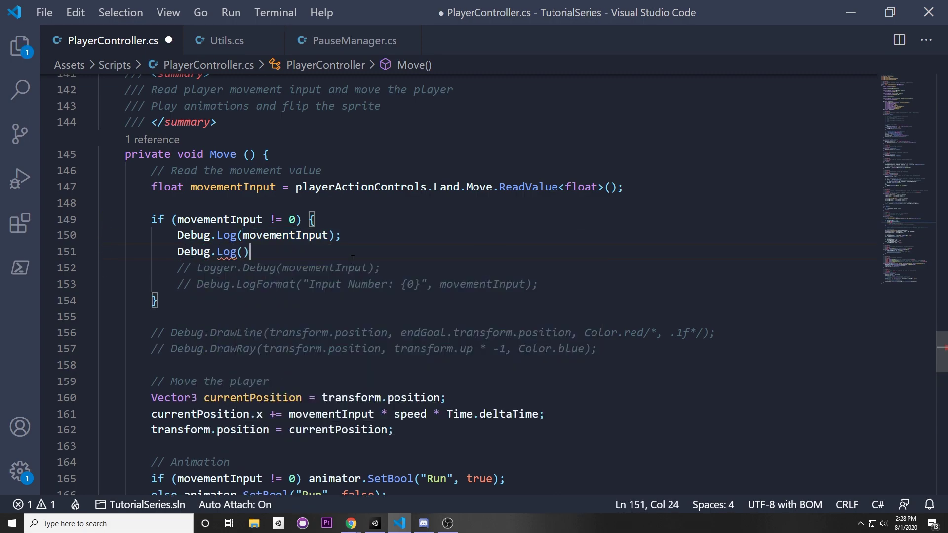
pyautogui.press('Left')
pyautogui.write('new Vector2(-1, -1)')
pyautogui.press('Left')
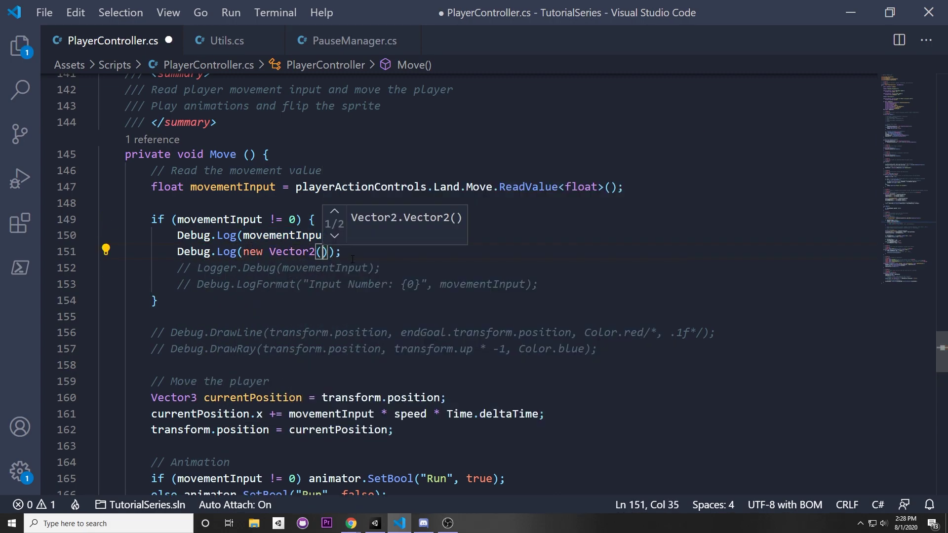
pyautogui.write('-1, -1')
pyautogui.press('Escape')
pyautogui.press('Down')
pyautogui.press('Down')
pyautogui.press('Down')
pyautogui.hotkey('ctrl', 's')
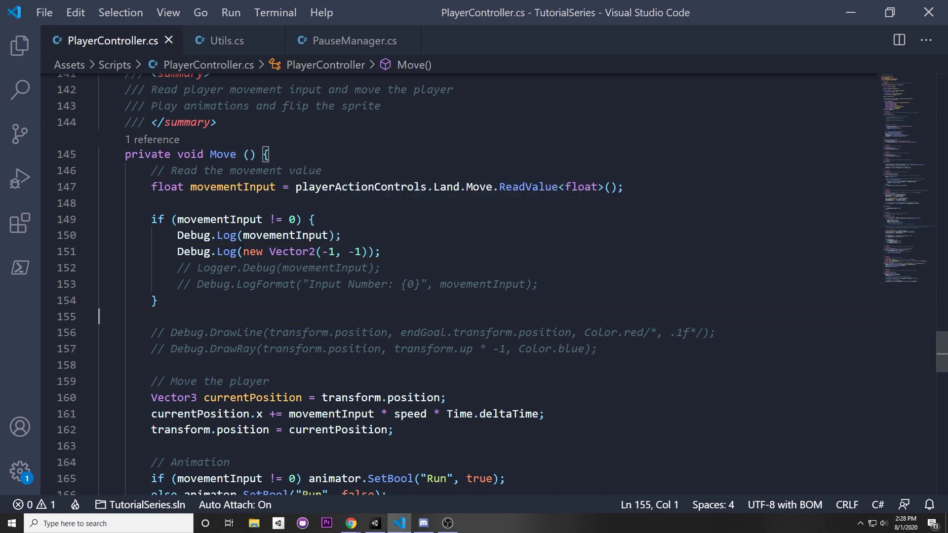
# - Select the new Vector2 log statement on line 151 for editing
pyautogui.moveTo(242, 249)
pyautogui.mouseDown()
pyautogui.moveTo(341, 251)
pyautogui.moveTo(230, 219)
pyautogui.mouseUp()
pyautogui.click(390, 242)
pyautogui.click(197, 284)
pyautogui.moveTo(177, 252); pyautogui.dragTo(419, 263)
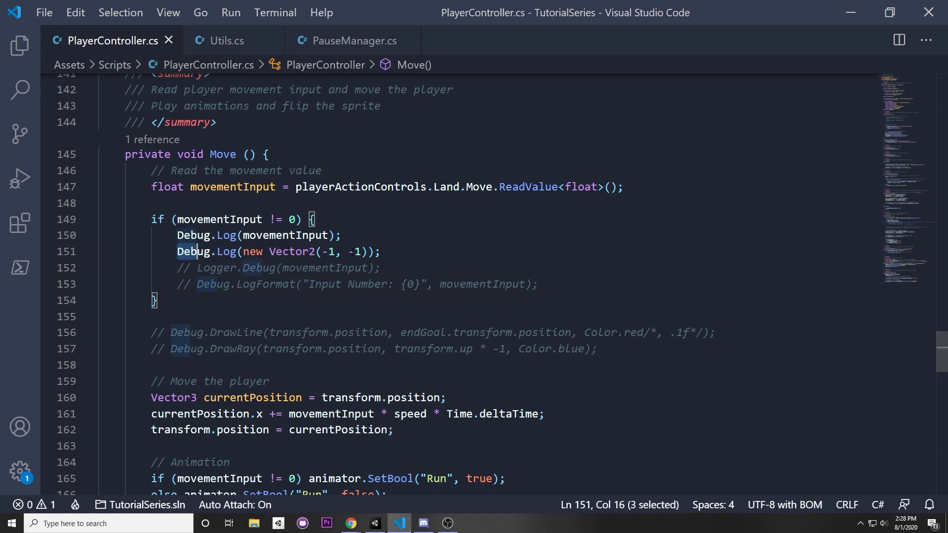
pyautogui.click(418, 264)
pyautogui.scroll(-1, 418, 263)
pyautogui.moveTo(223, 208); pyautogui.dragTo(230, 225)
pyautogui.click(387, 241)
pyautogui.click(397, 210)
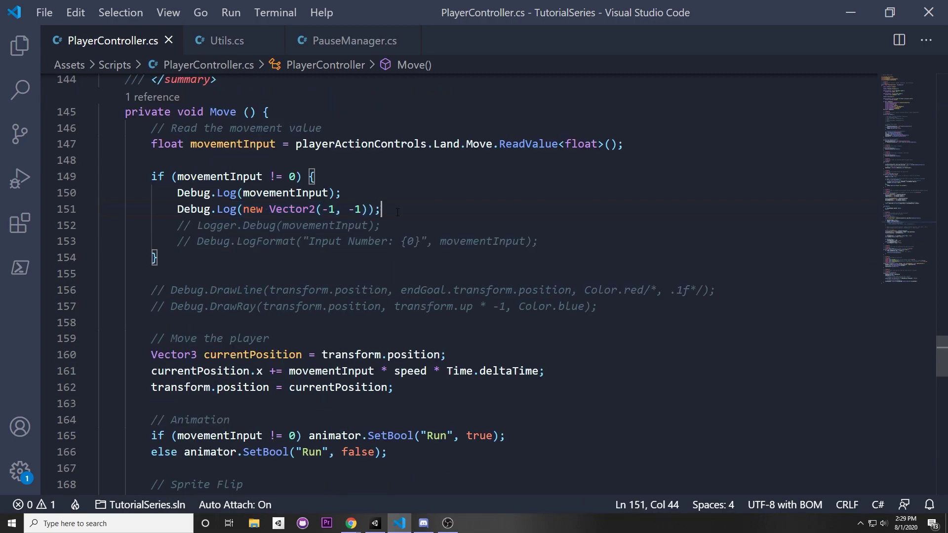
# - Replace the Vector2 argument with movementInput == -1 and save the script
pyautogui.moveTo(367, 209); pyautogui.dragTo(243, 209)
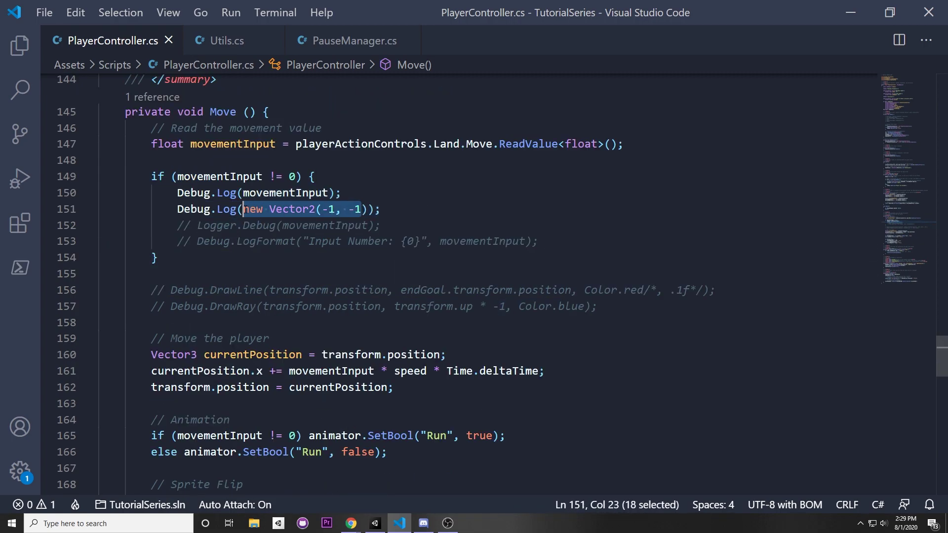
pyautogui.press('BackSpace')
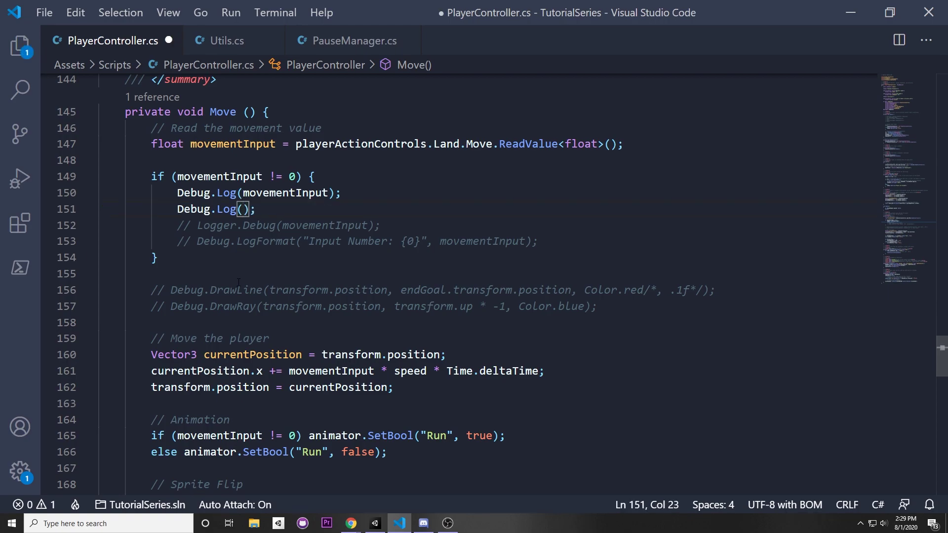
pyautogui.write('mo')
pyautogui.press('Tab')
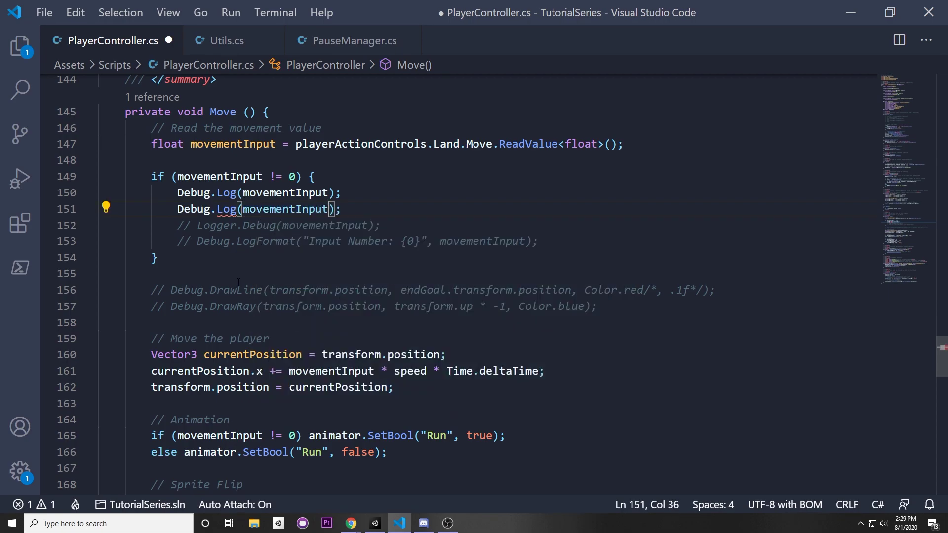
pyautogui.write('== -1')
pyautogui.press('BackSpace')
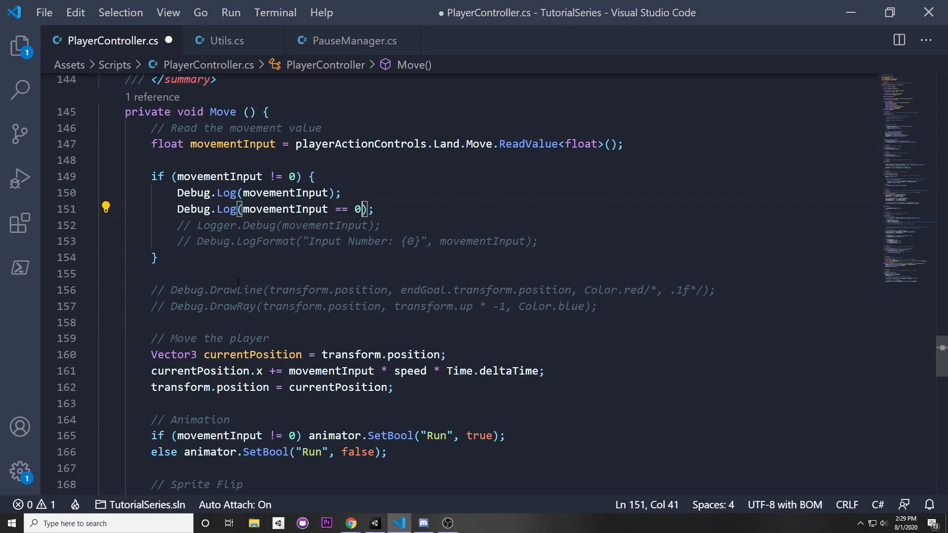
pyautogui.write('1')
pyautogui.hotkey('ctrl', 's')
pyautogui.moveTo(243, 210); pyautogui.dragTo(368, 209)
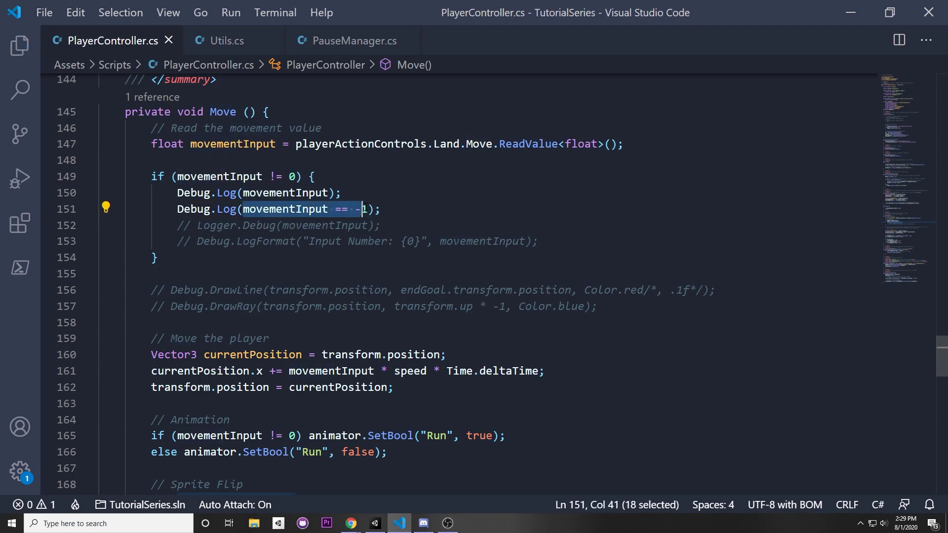
pyautogui.click(242, 274)
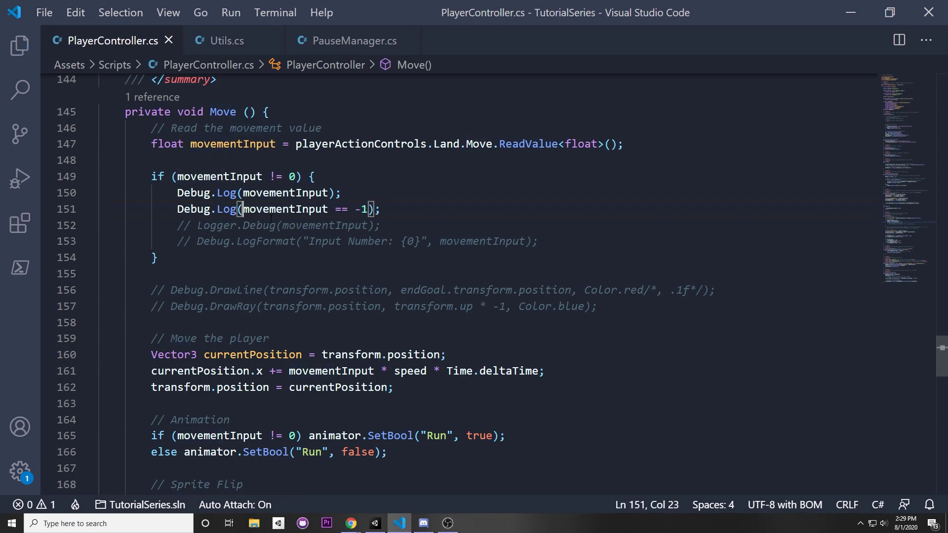
pyautogui.moveTo(243, 209); pyautogui.dragTo(368, 209)
# - Reorder the commented log lines in Move and uncomment the LogFormat line
pyautogui.press('Up')
pyautogui.press('Down')
pyautogui.press('End')
pyautogui.hotkey('ctrl', '/')
pyautogui.press('Down')
pyautogui.press('Down')
pyautogui.press('End')
pyautogui.hotkey('alt', 'Up')
pyautogui.hotkey('alt', 'Up')
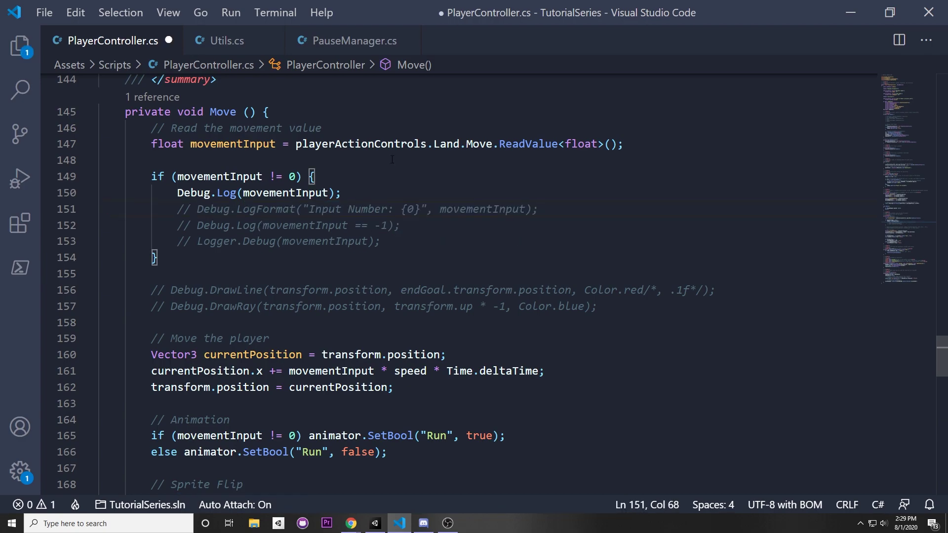
pyautogui.hotkey('ctrl', '/')
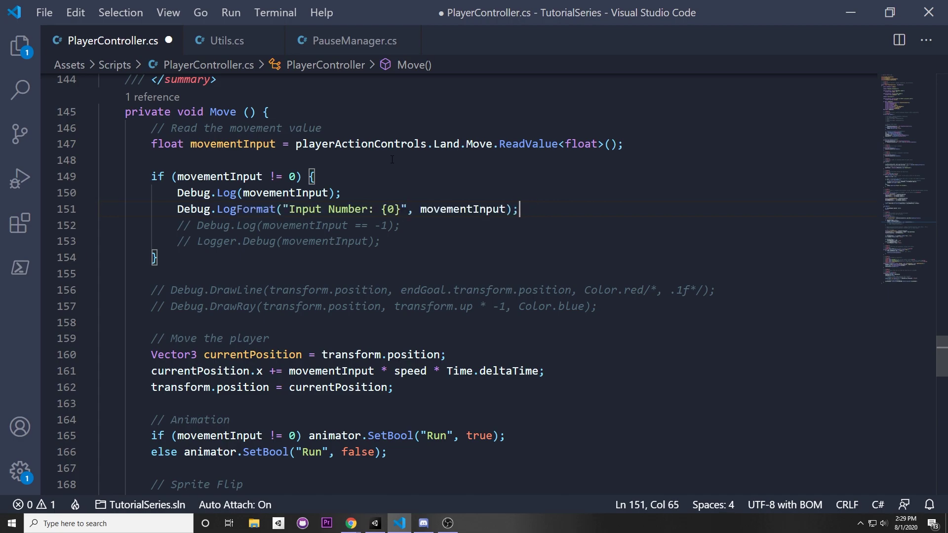
# - Add Debug.Log("Hello" + movementInput + " Value: " + IsGrounded()) on line 151 and save
pyautogui.click(257, 225)
pyautogui.click(345, 193)
pyautogui.press('Return')
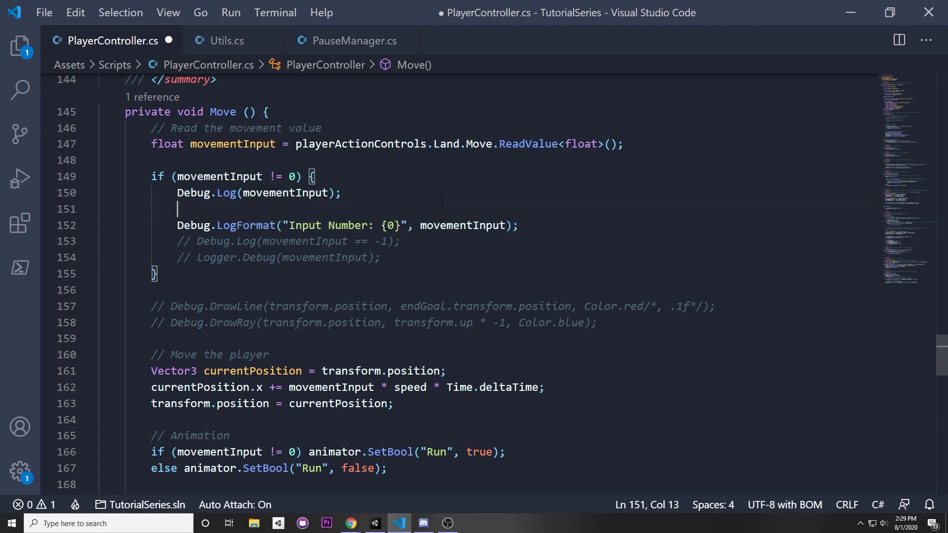
pyautogui.write('SD')
pyautogui.press('BackSpace')
pyautogui.press('BackSpace')
pyautogui.write('Debug.')
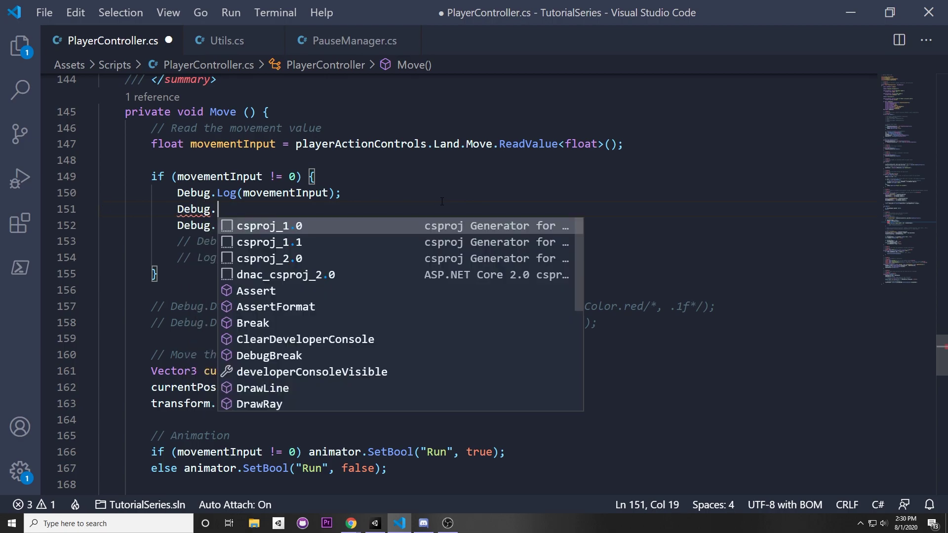
pyautogui.write('Log("')
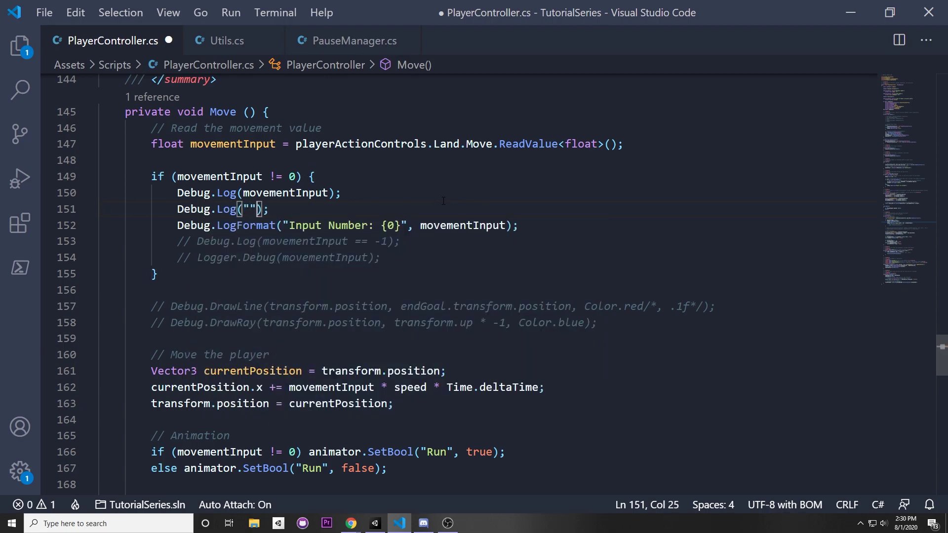
pyautogui.write('Hello')
pyautogui.press('BackSpace')
pyautogui.write('" + mov')
pyautogui.press('Tab')
pyautogui.write('+ " ')
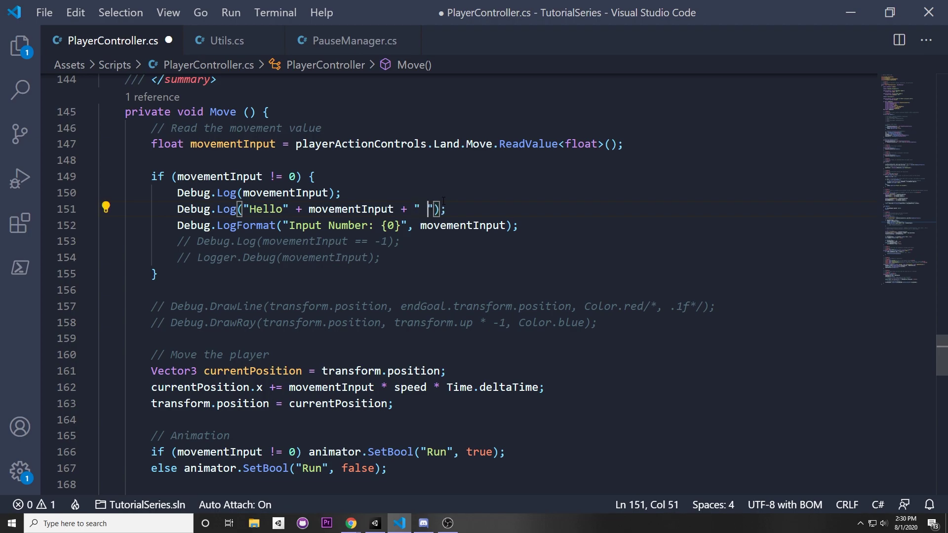
pyautogui.write('Value: " + ')
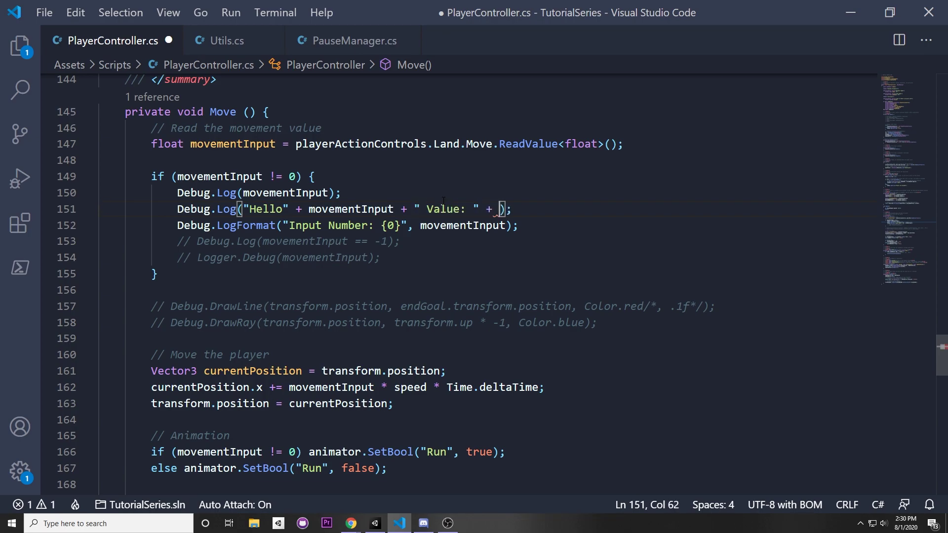
pyautogui.write('IsGr')
pyautogui.press('Tab')
pyautogui.write('()')
pyautogui.click(316, 257)
pyautogui.hotkey('ctrl', 's')
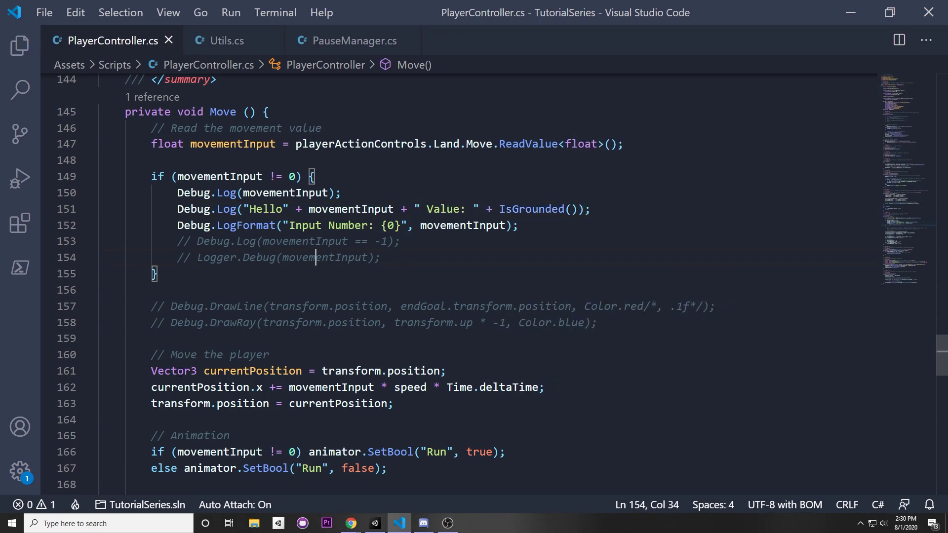
# - Walk through the Hello log line by highlighting movementInput and its concatenated message parts
pyautogui.click(172, 226)
pyautogui.click(327, 209)
pyautogui.press('Up')
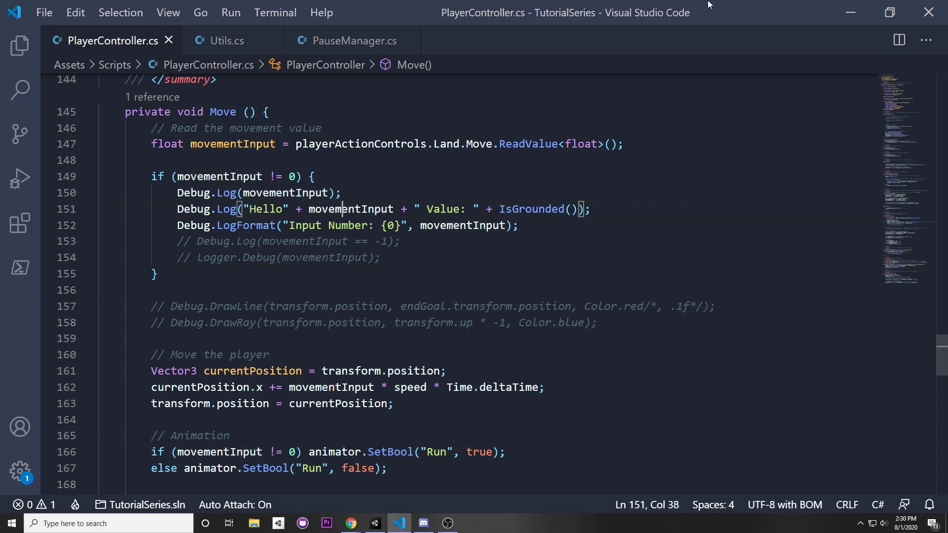
pyautogui.press('Down')
pyautogui.press('Down')
pyautogui.press('Up')
pyautogui.press('Up')
pyautogui.moveTo(486, 209); pyautogui.dragTo(565, 224)
pyautogui.click(309, 225)
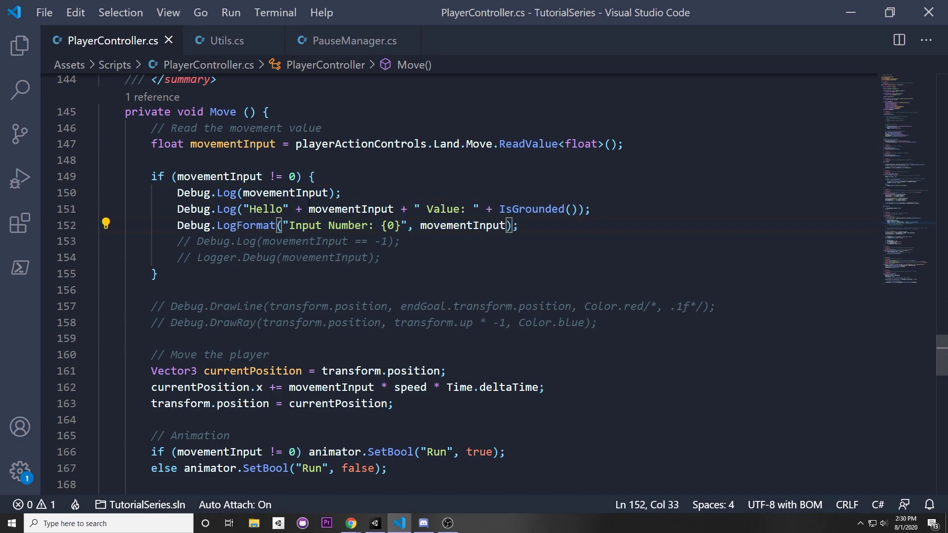
pyautogui.moveTo(308, 203)
pyautogui.mouseDown()
pyautogui.moveTo(293, 212)
pyautogui.moveTo(308, 193)
pyautogui.moveTo(282, 225)
pyautogui.mouseUp()
pyautogui.click(295, 225)
pyautogui.click(322, 225)
pyautogui.doubleClick(334, 210)
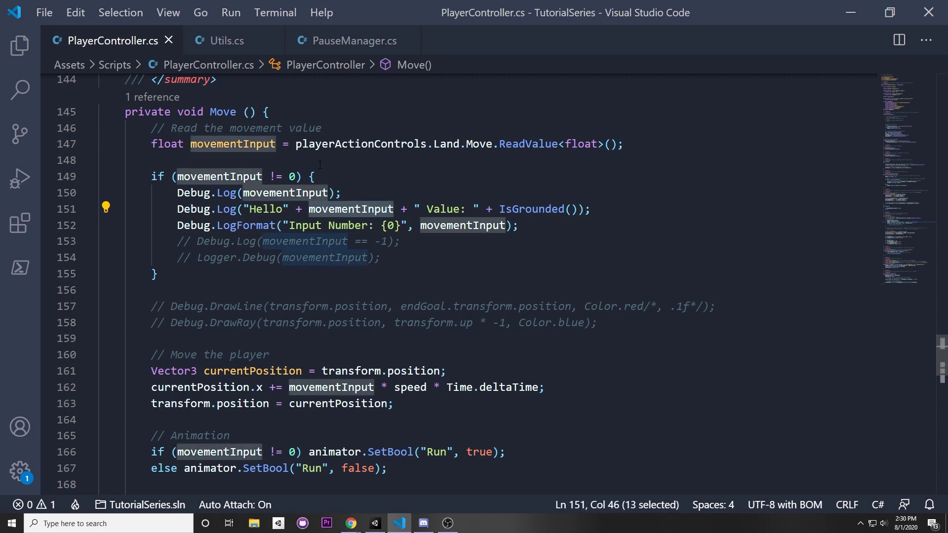
pyautogui.click(283, 209)
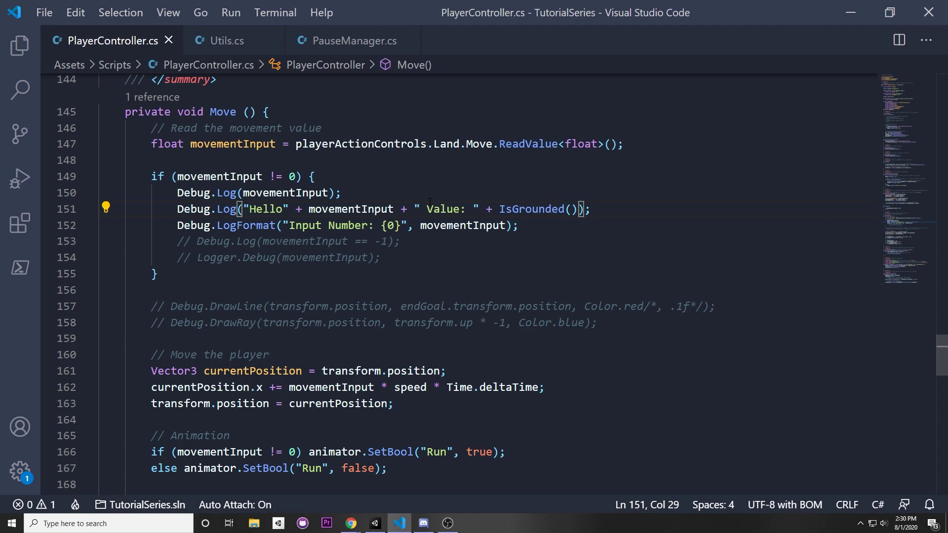
pyautogui.moveTo(279, 201); pyautogui.dragTo(552, 209)
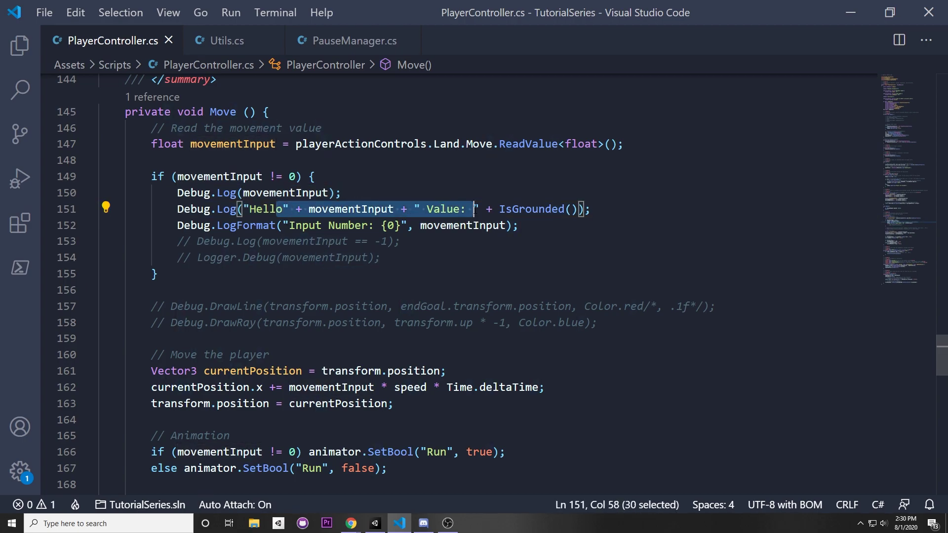
pyautogui.click(217, 208)
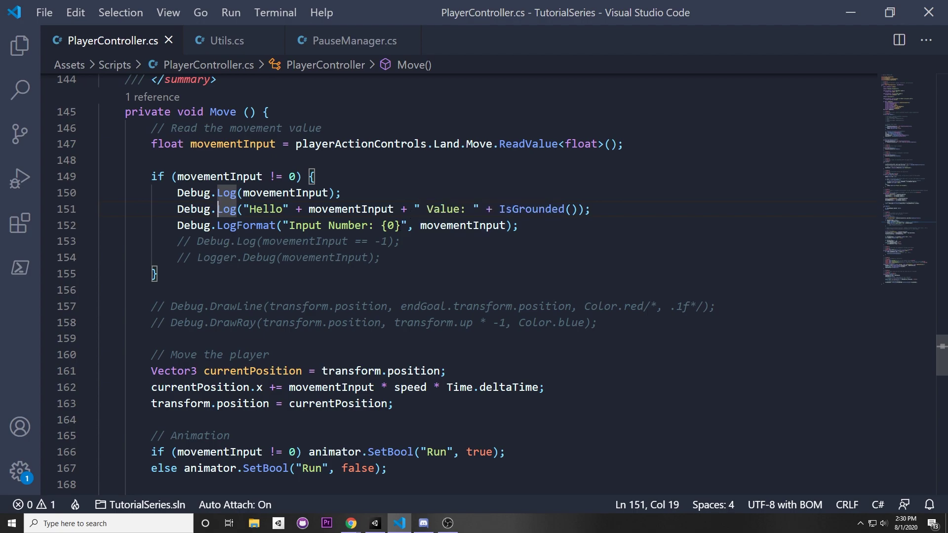
# - Extend the LogFormat string with ', IsGrounded: {1}', pass IsGrounded() as an argument, and save
pyautogui.click(403, 221)
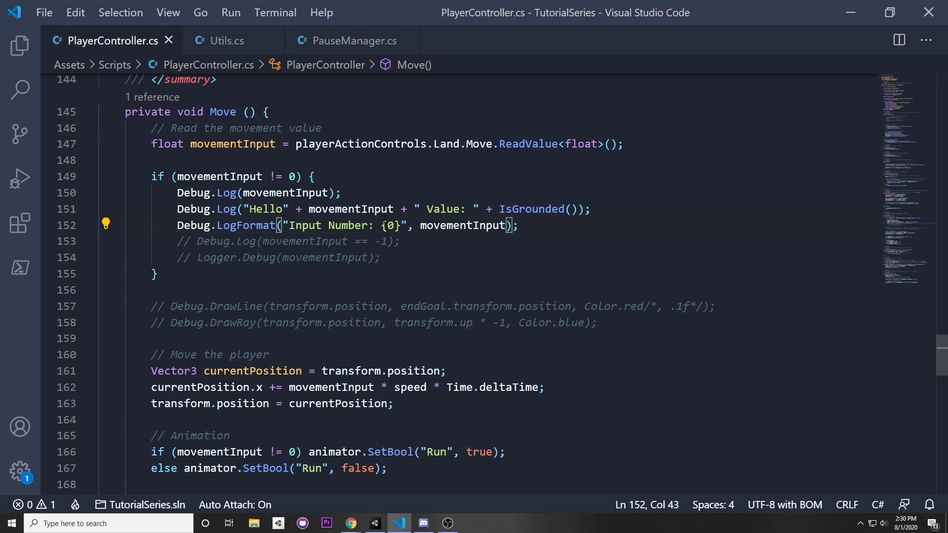
pyautogui.moveTo(394, 225); pyautogui.dragTo(408, 225)
pyautogui.click(389, 241)
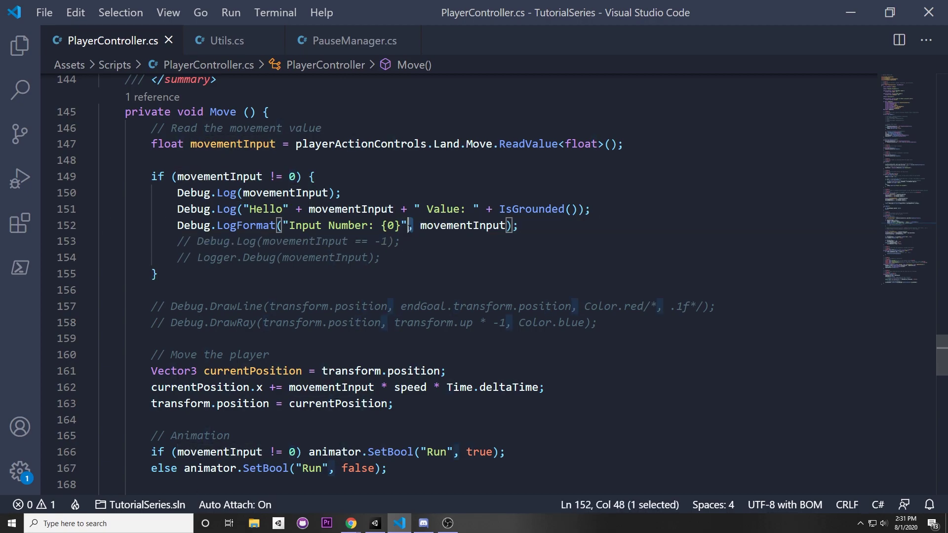
pyautogui.doubleClick(425, 226)
pyautogui.click(401, 225)
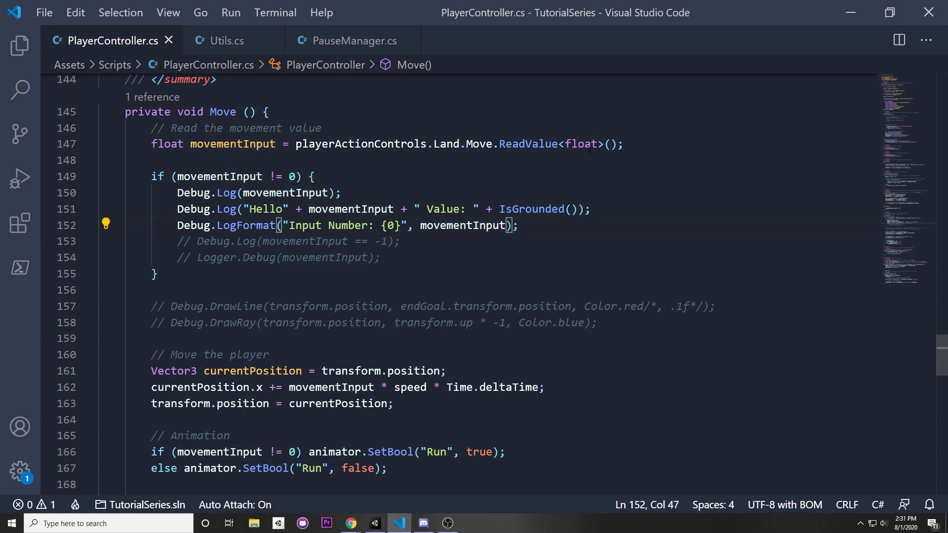
pyautogui.write(', ')
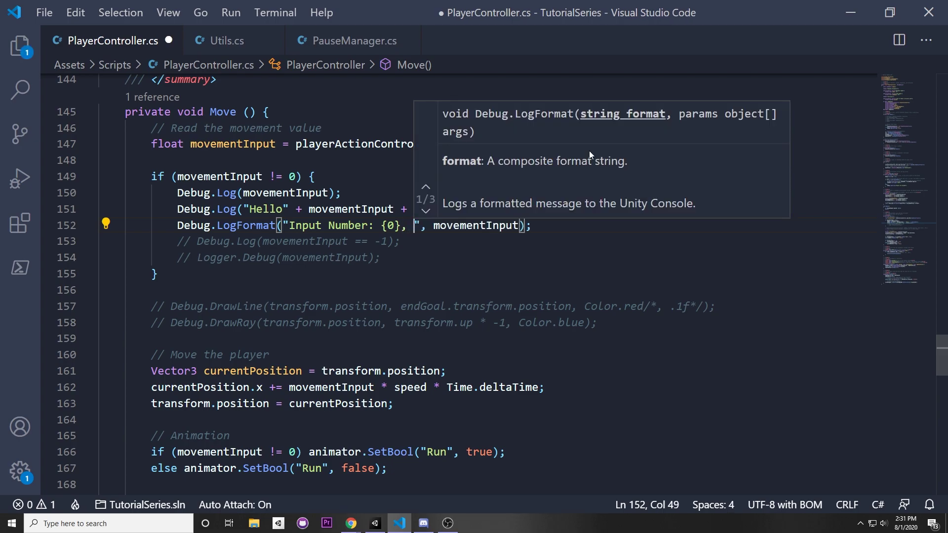
pyautogui.write('IsG')
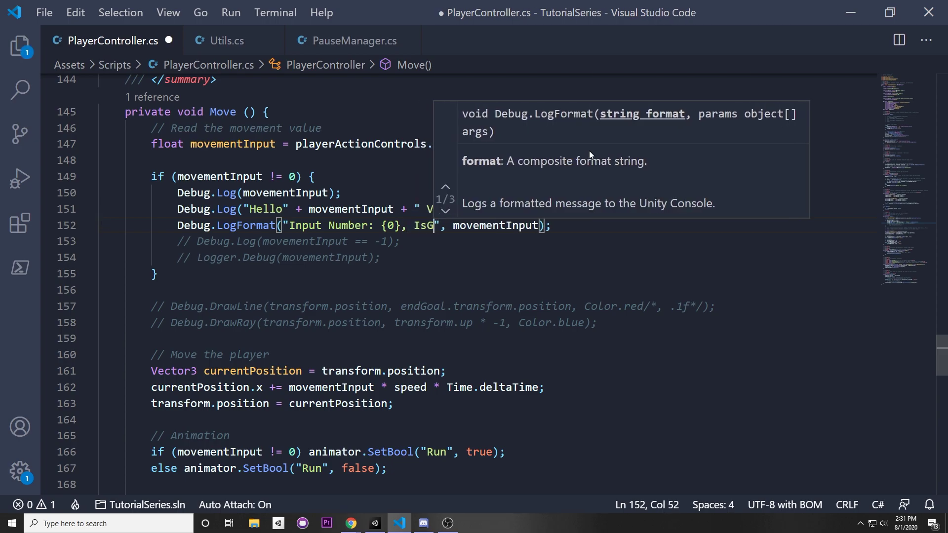
pyautogui.write('rounded: ')
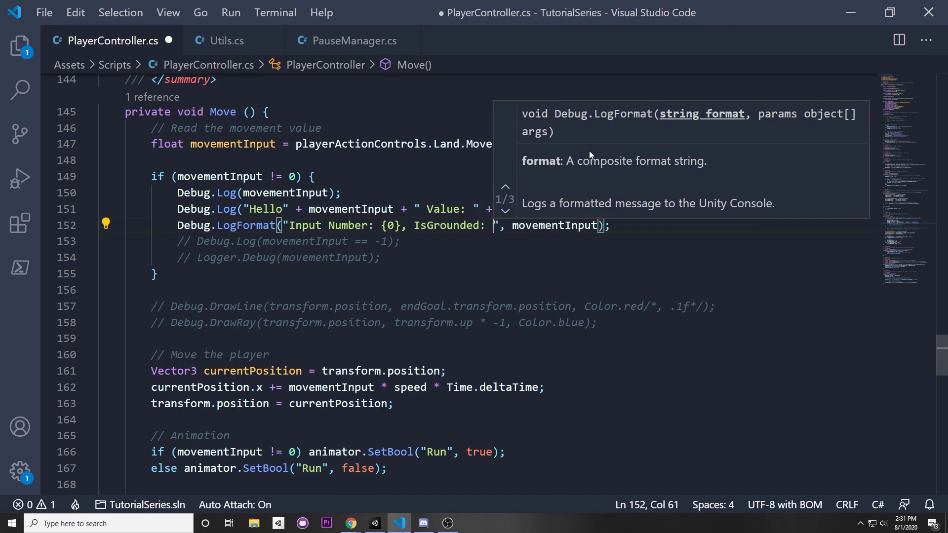
pyautogui.write('{1')
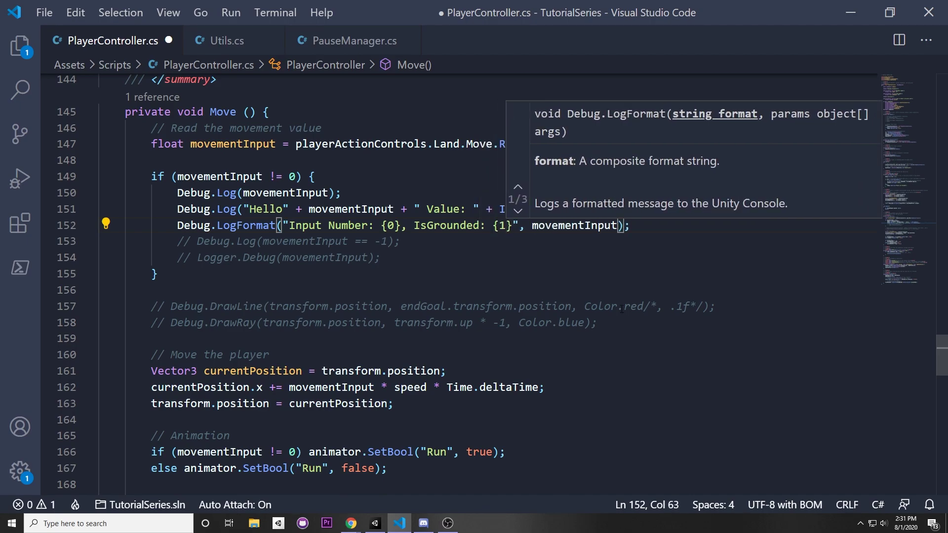
pyautogui.click(617, 212)
pyautogui.click(618, 226)
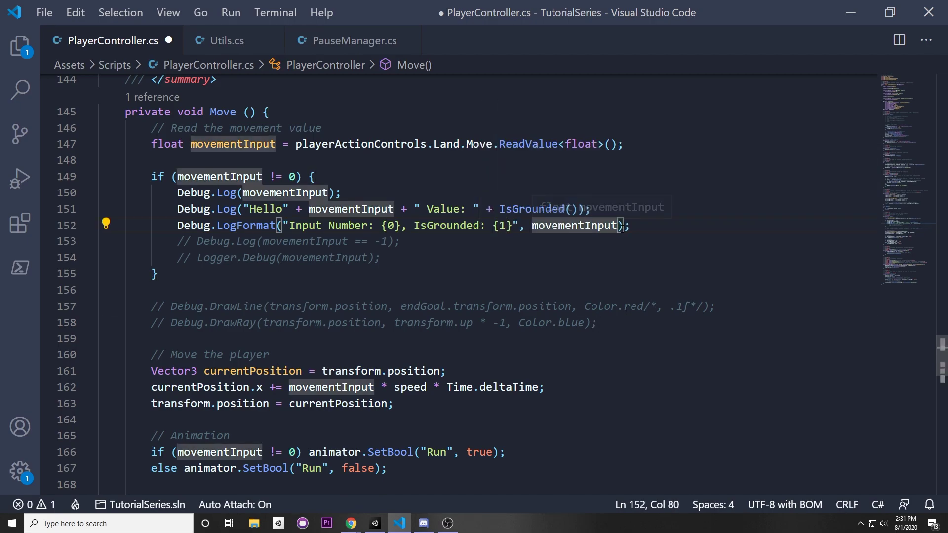
pyautogui.write(', S')
pyautogui.press('BackSpace')
pyautogui.write('iS')
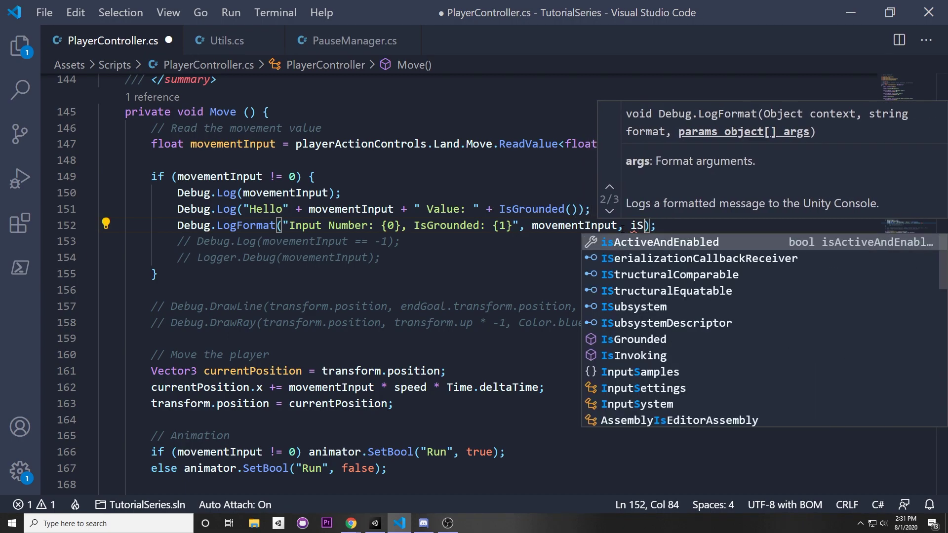
pyautogui.write('G')
pyautogui.press('Return')
pyautogui.write('(')
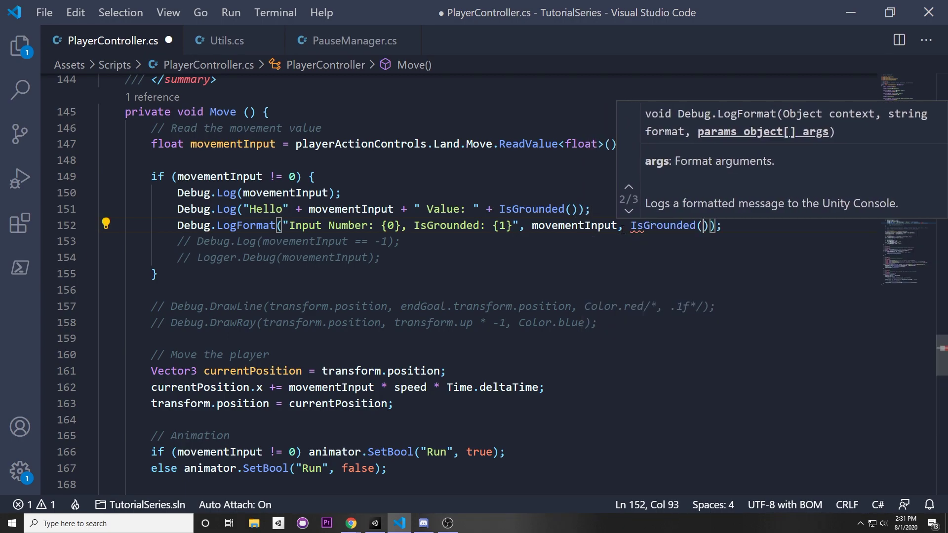
pyautogui.write(')')
pyautogui.hotkey('ctrl', 's')
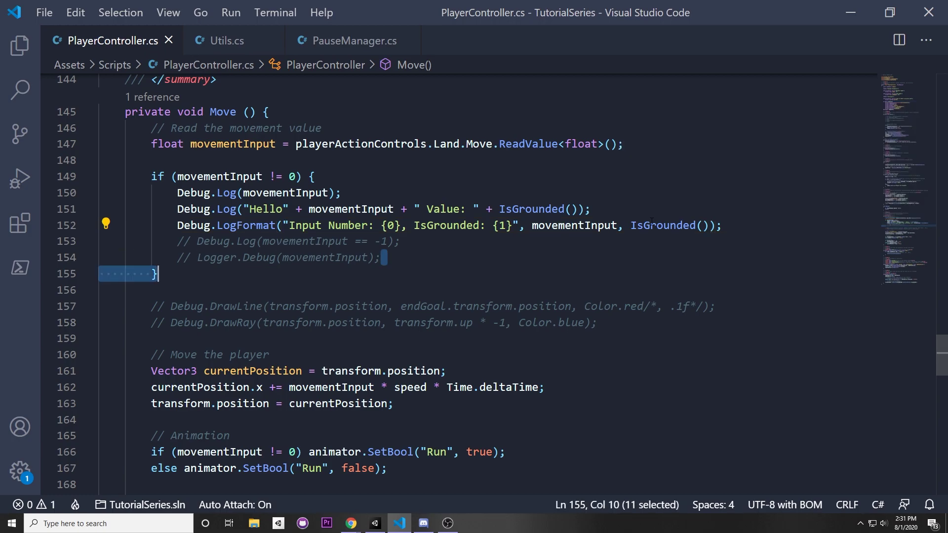
# - Comment out the Debug.Log("Hello" ...) line in Move
pyautogui.doubleClick(663, 225)
pyautogui.click(328, 208)
pyautogui.hotkey('ctrl', '/')
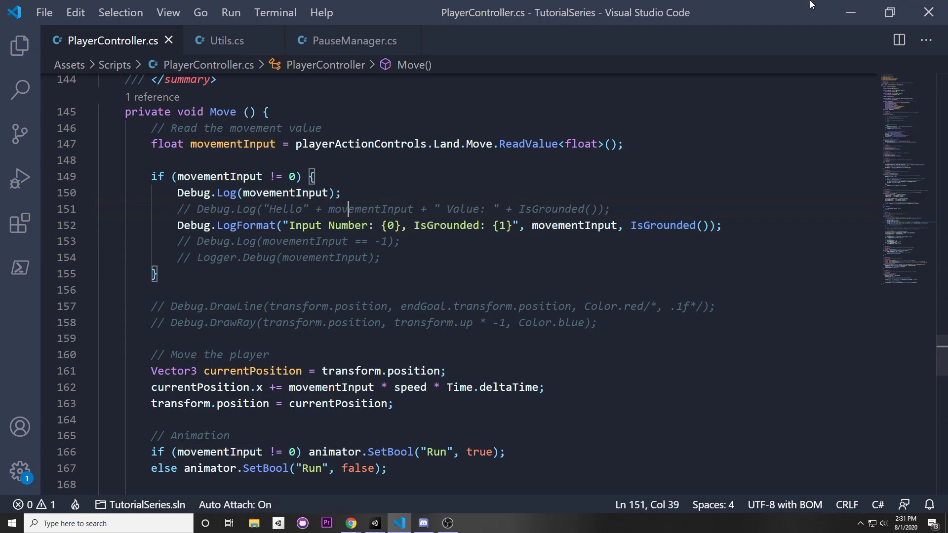
pyautogui.click(844, 8)
# - Move the player right in Play mode to log 'Input Number: 1, IsGrounded: True', then return to VS Code
pyautogui.press('Right')
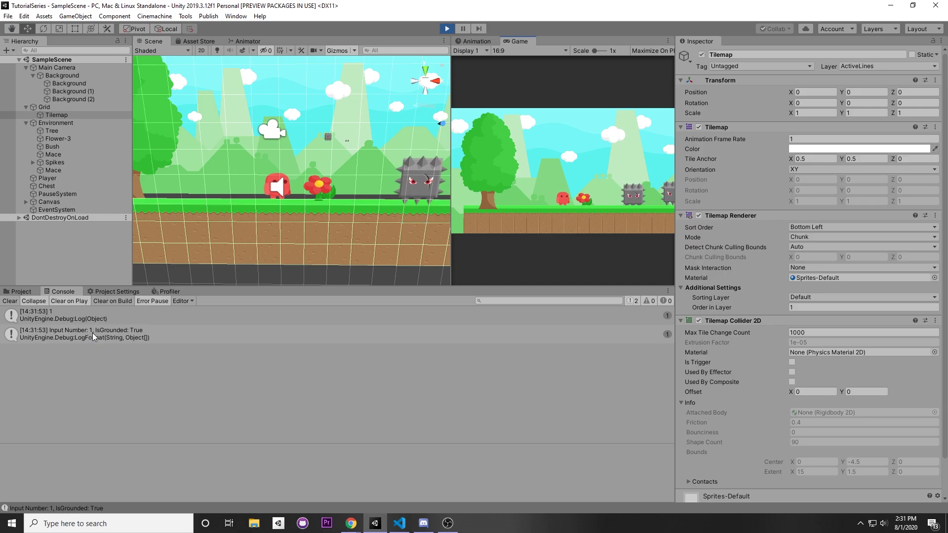
pyautogui.hotkey('alt', 'Tab')
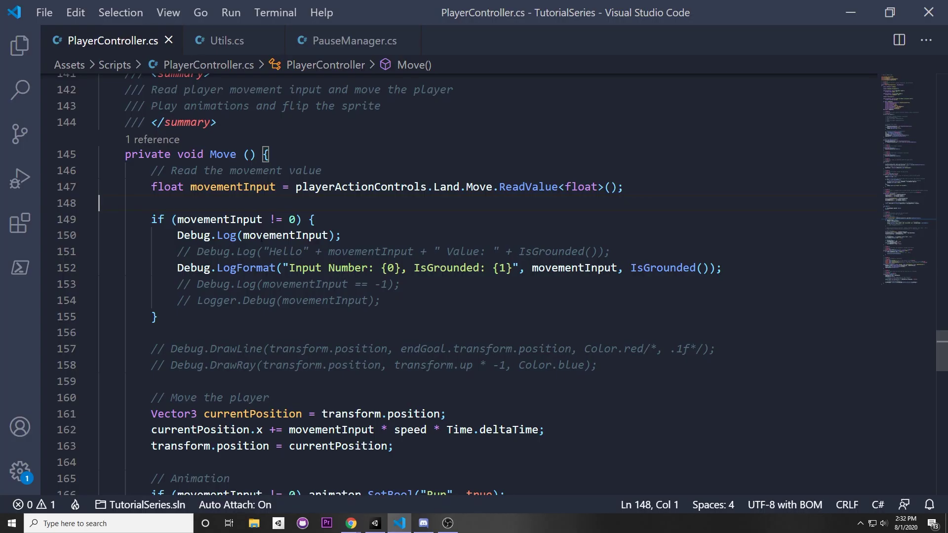
# - Highlight the Update method, then the Move logging lines 149–153, to explain them
pyautogui.moveTo(178, 235)
pyautogui.mouseDown()
pyautogui.moveTo(341, 235)
pyautogui.moveTo(354, 251)
pyautogui.mouseUp()
pyautogui.click(341, 235)
pyautogui.moveTo(166, 235); pyautogui.dragTo(342, 235)
pyautogui.scroll(3, 195, 118)
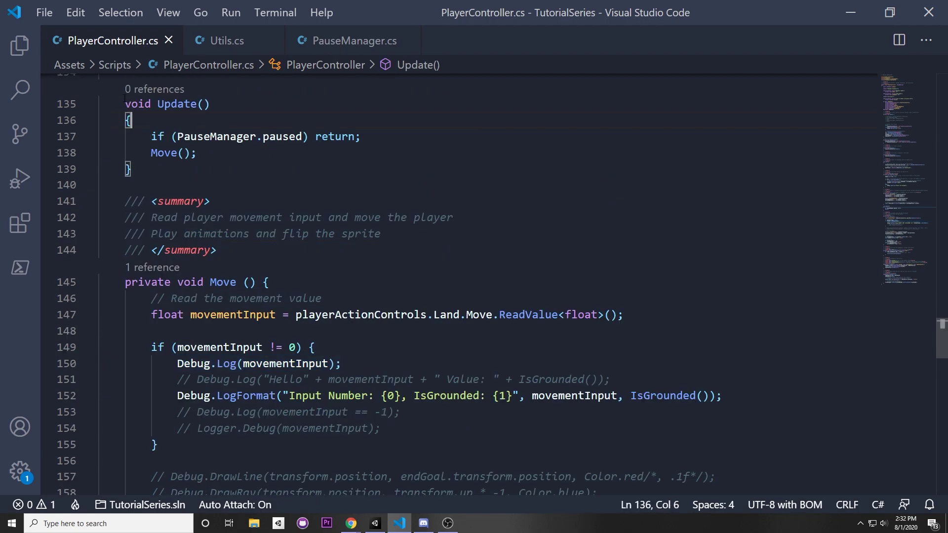
pyautogui.moveTo(125, 104); pyautogui.dragTo(172, 202)
pyautogui.click(175, 190)
pyautogui.scroll(-3, 198, 178)
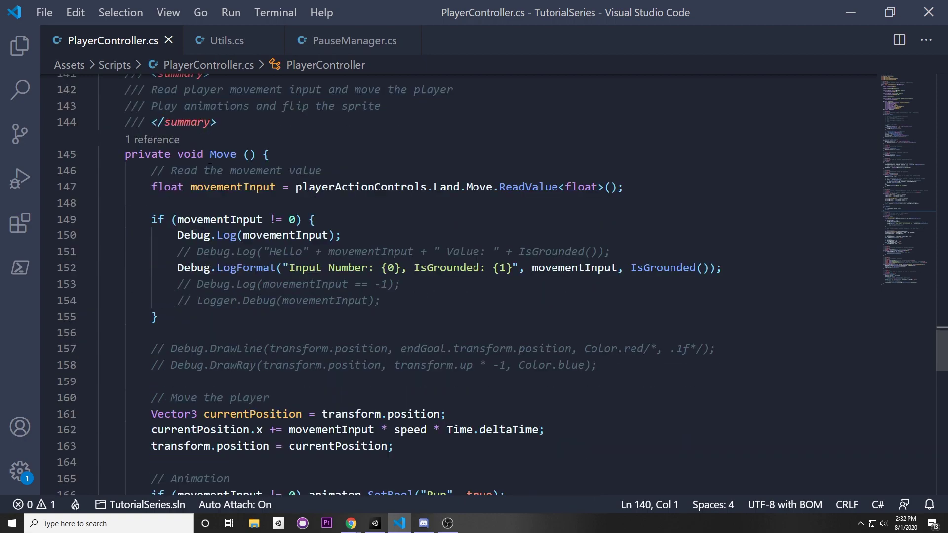
pyautogui.moveTo(157, 316); pyautogui.dragTo(220, 139)
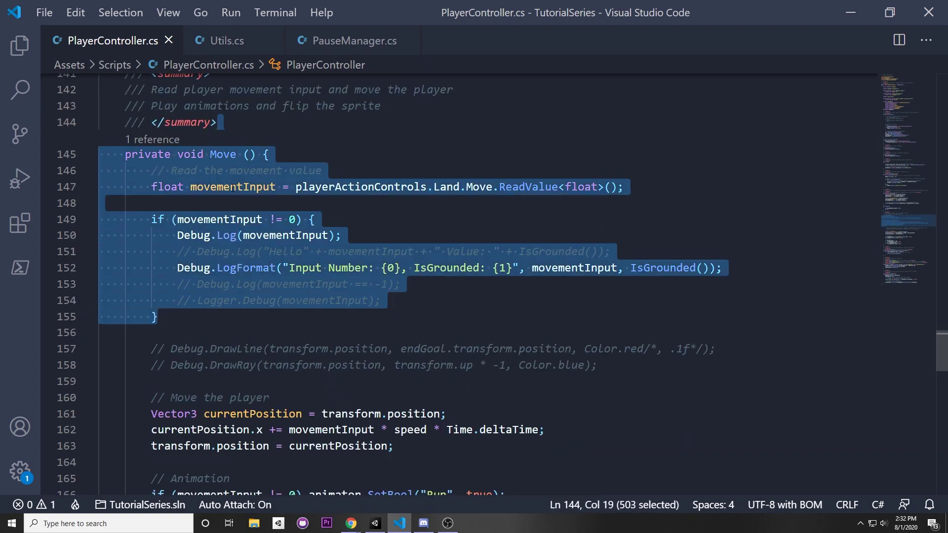
pyautogui.click(233, 187)
pyautogui.moveTo(104, 219); pyautogui.dragTo(223, 284)
pyautogui.click(229, 300)
pyautogui.click(167, 219)
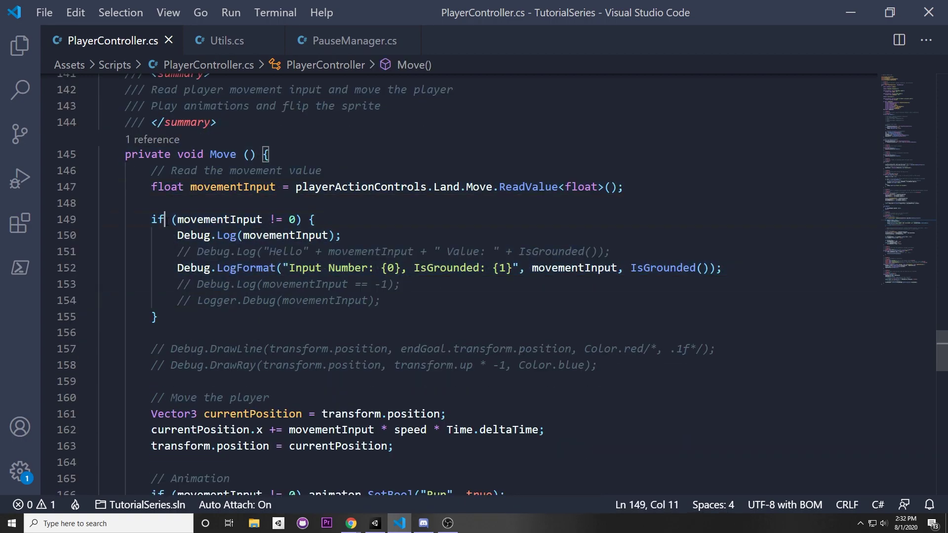
pyautogui.moveTo(166, 221)
pyautogui.mouseDown()
pyautogui.moveTo(367, 252)
pyautogui.moveTo(171, 236)
pyautogui.moveTo(342, 236)
pyautogui.mouseUp()
pyautogui.click(342, 235)
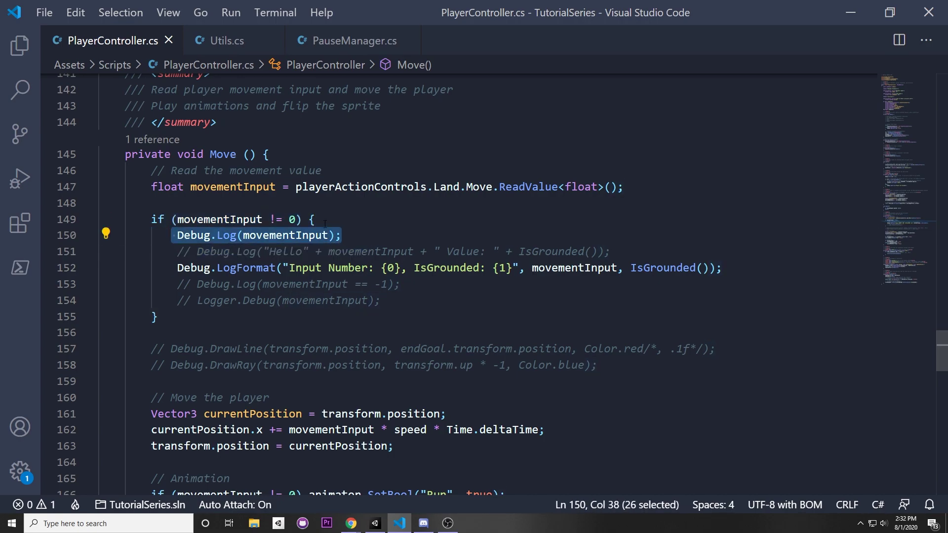
# - Highlight the if statement and the Debug.Log call on line 150 again without editing
pyautogui.scroll(1, 325, 224)
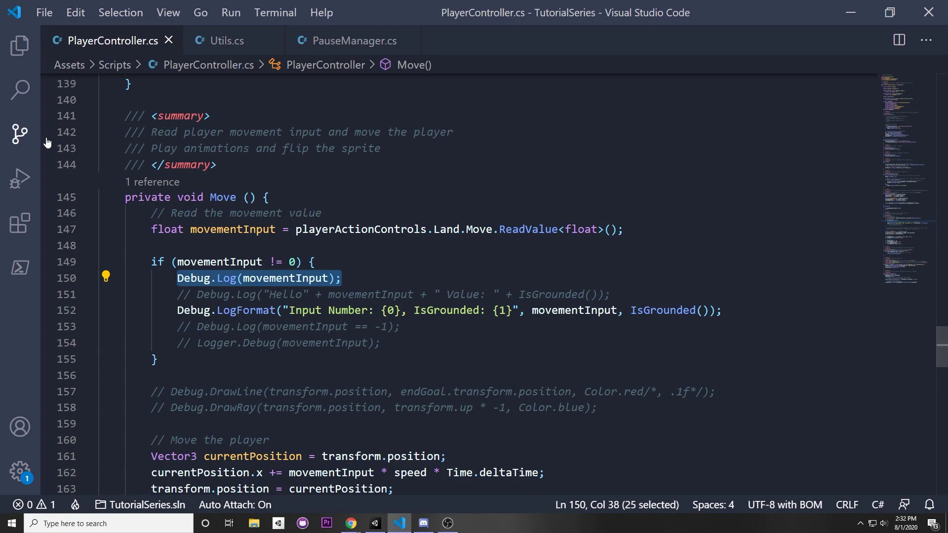
pyautogui.scroll(1, 277, 242)
pyautogui.scroll(1, 224, 261)
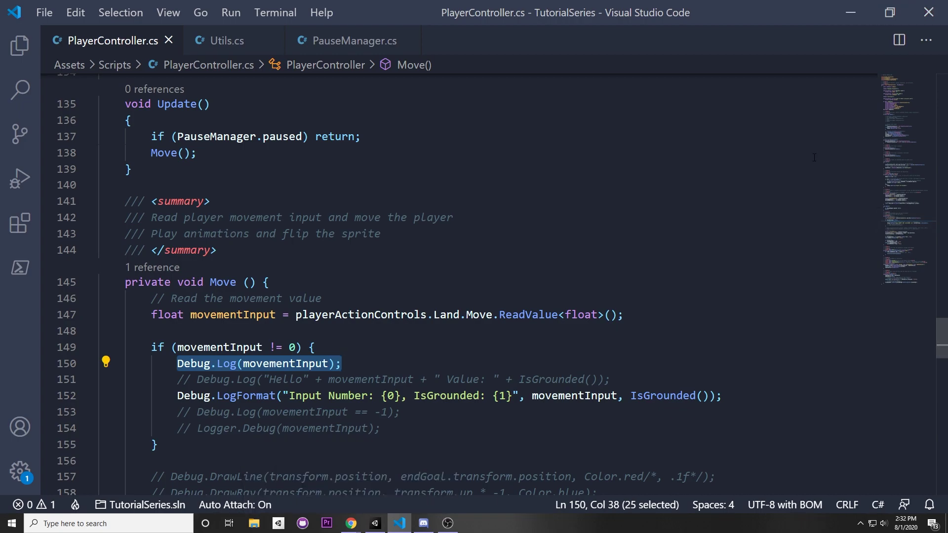
pyautogui.scroll(-2, 777, 188)
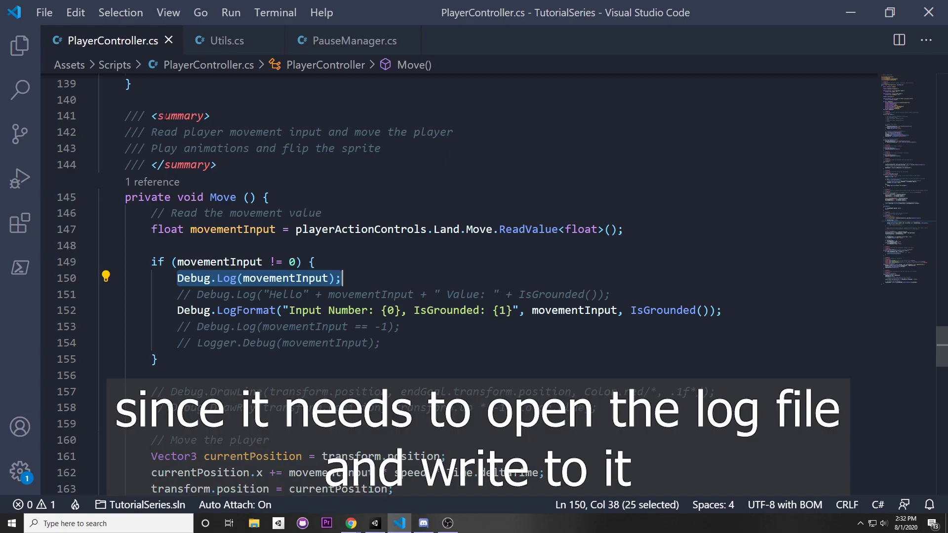
pyautogui.click(159, 101)
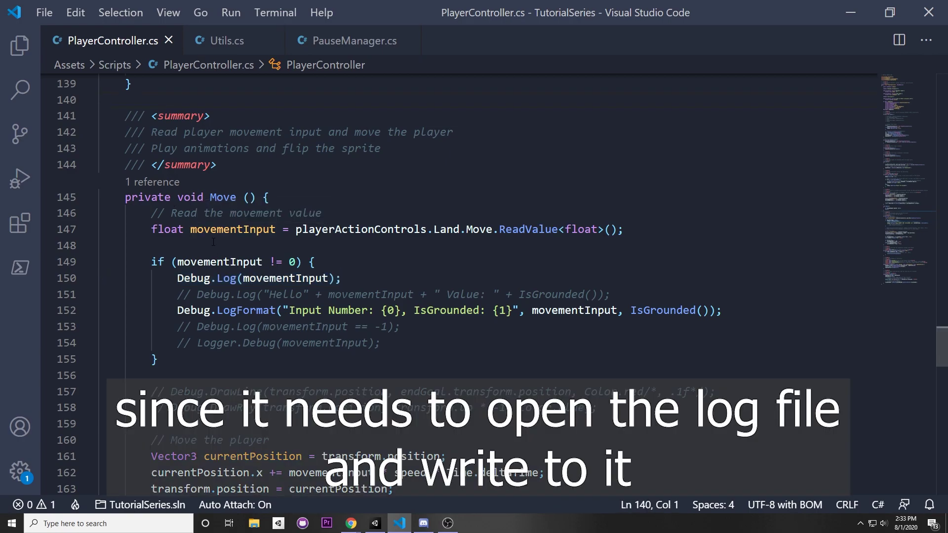
pyautogui.moveTo(207, 245)
pyautogui.mouseDown()
pyautogui.moveTo(187, 342)
pyautogui.moveTo(158, 359)
pyautogui.mouseUp()
pyautogui.press('Down')
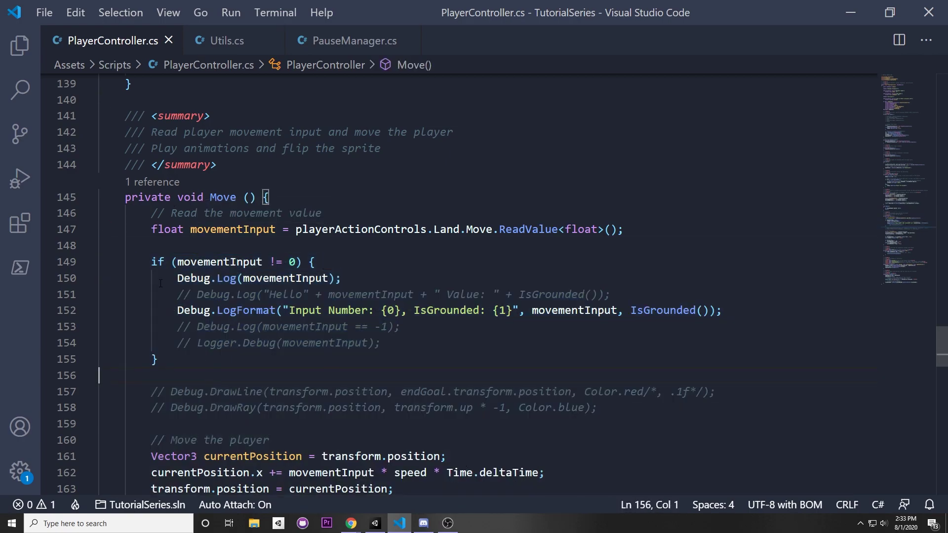
pyautogui.moveTo(154, 266); pyautogui.dragTo(326, 278)
pyautogui.moveTo(104, 246); pyautogui.dragTo(329, 267)
pyautogui.click(336, 277)
pyautogui.hotkey('shift', 'Home')
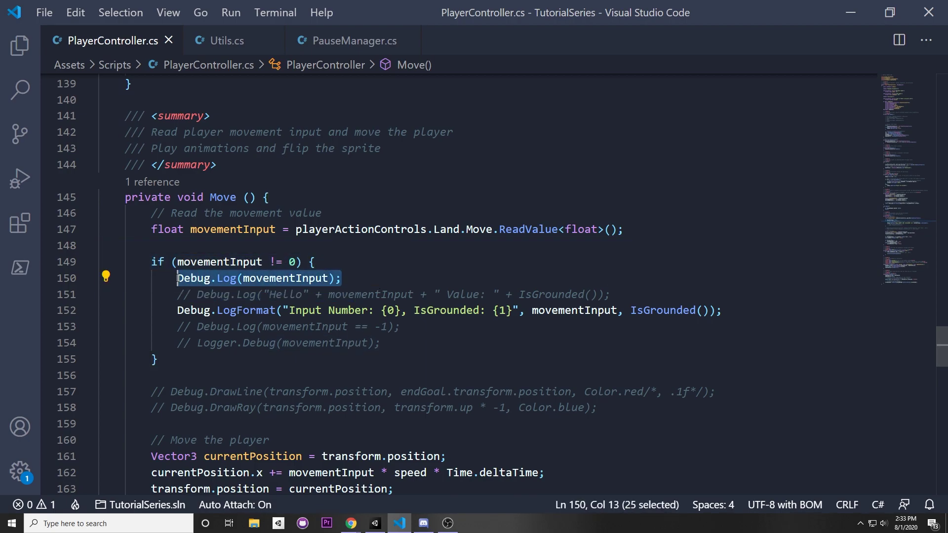
pyautogui.press('Left')
pyautogui.moveTo(178, 278)
pyautogui.mouseDown()
pyautogui.moveTo(290, 294)
pyautogui.moveTo(262, 290)
pyautogui.moveTo(341, 279)
pyautogui.mouseUp()
pyautogui.click(372, 336)
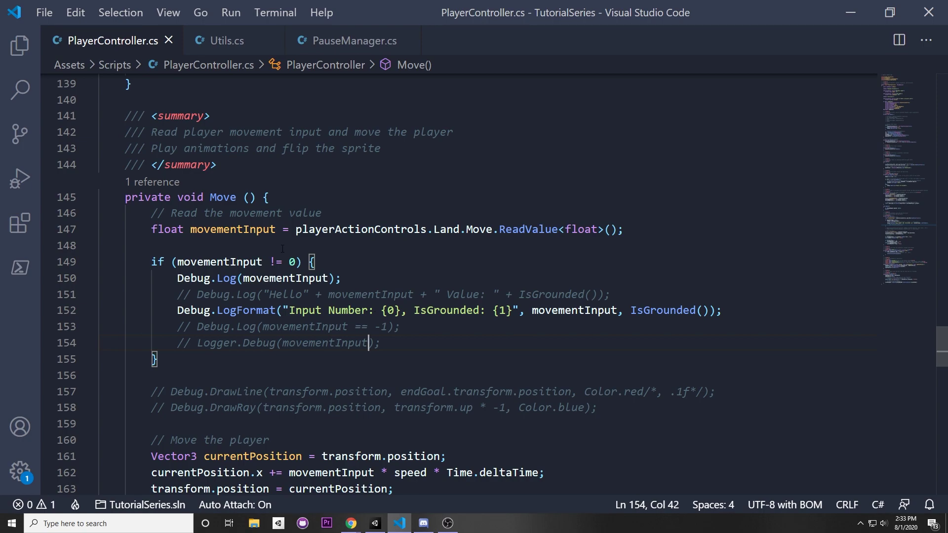
# - In Project Settings > Player, expand Resolution and Presentation and toggle Use Player Log
pyautogui.click(839, 5)
pyautogui.click(24, 17)
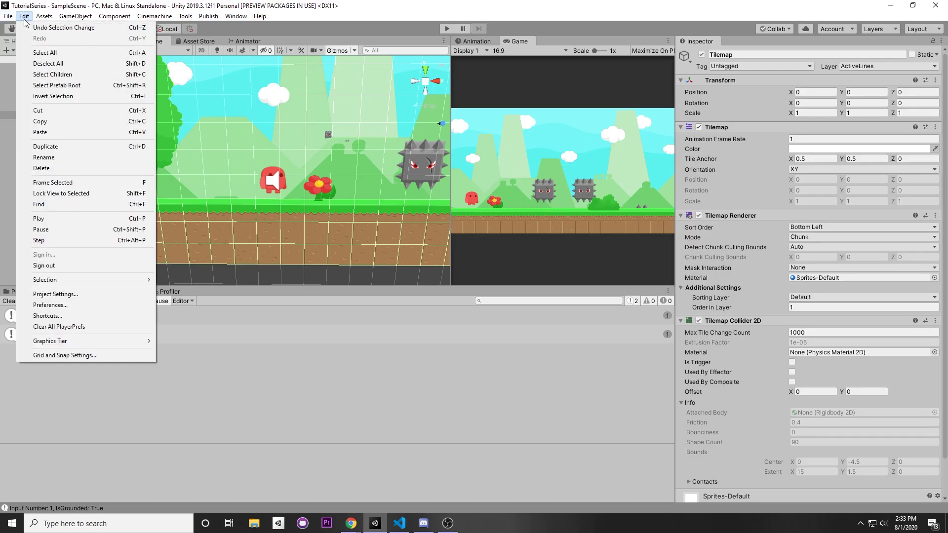
pyautogui.click(94, 298)
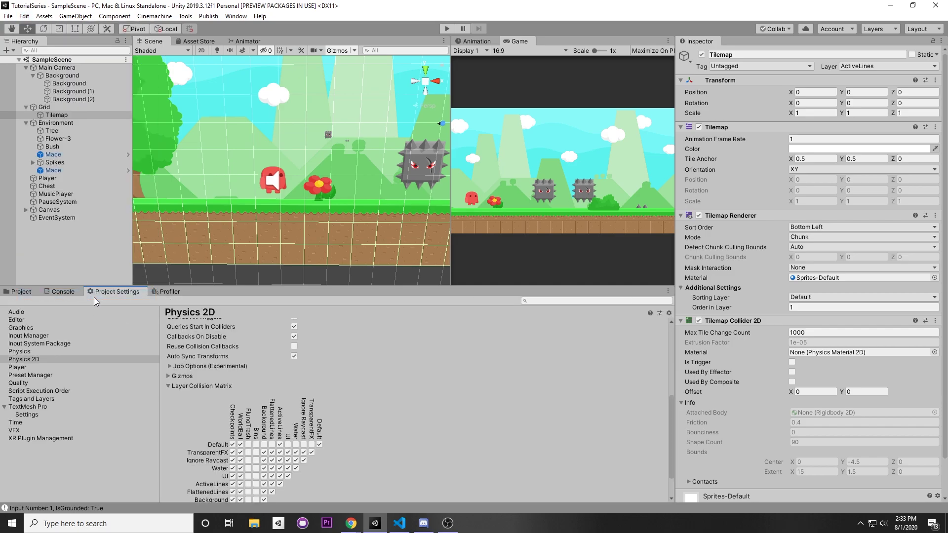
pyautogui.doubleClick(96, 292)
pyautogui.click(20, 83)
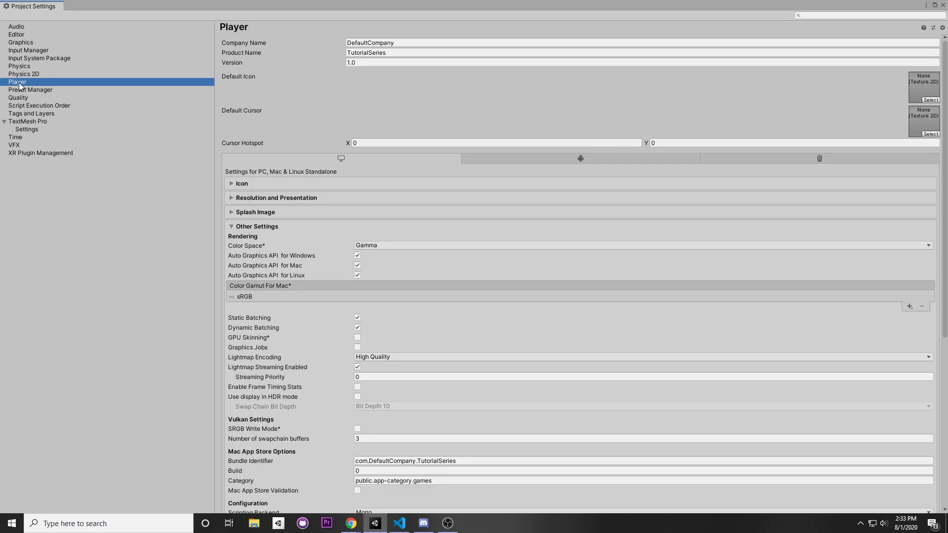
pyautogui.scroll(-1, 307, 217)
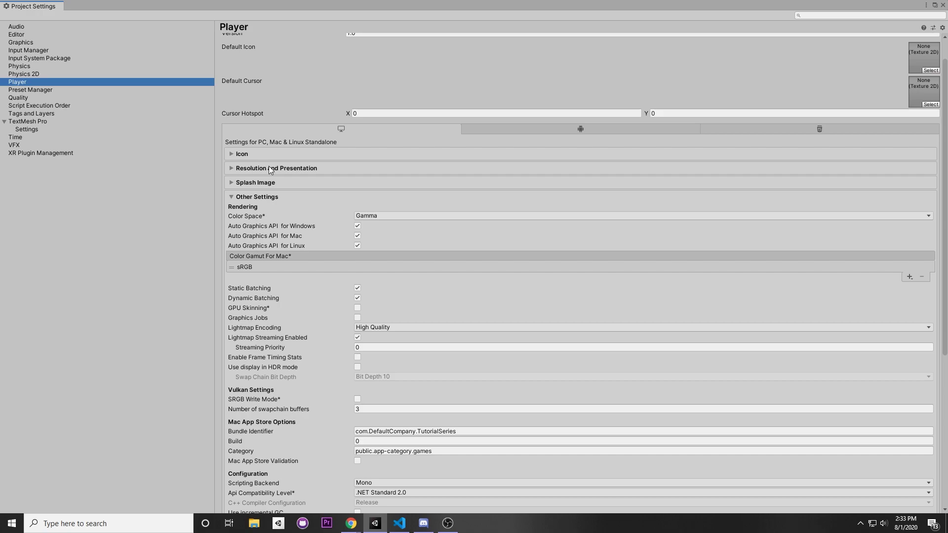
pyautogui.click(269, 167)
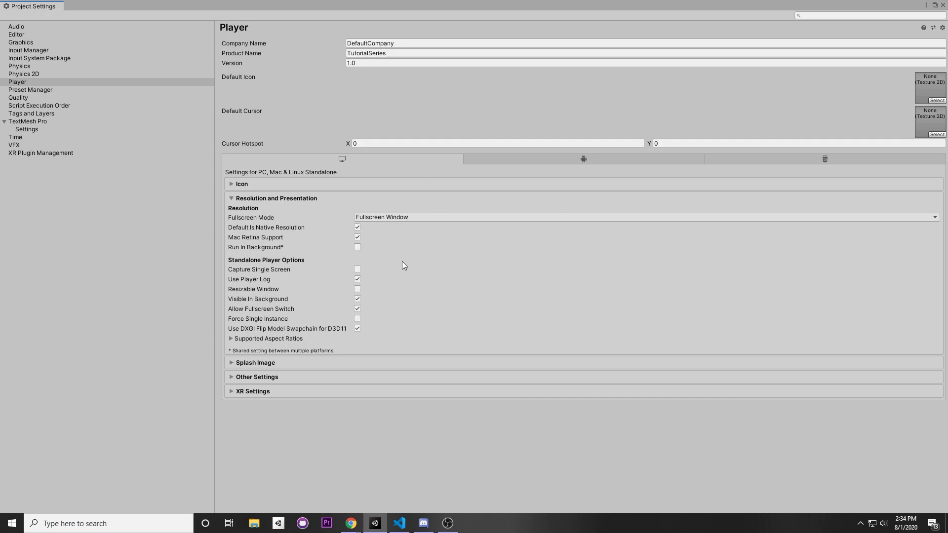
pyautogui.click(357, 279)
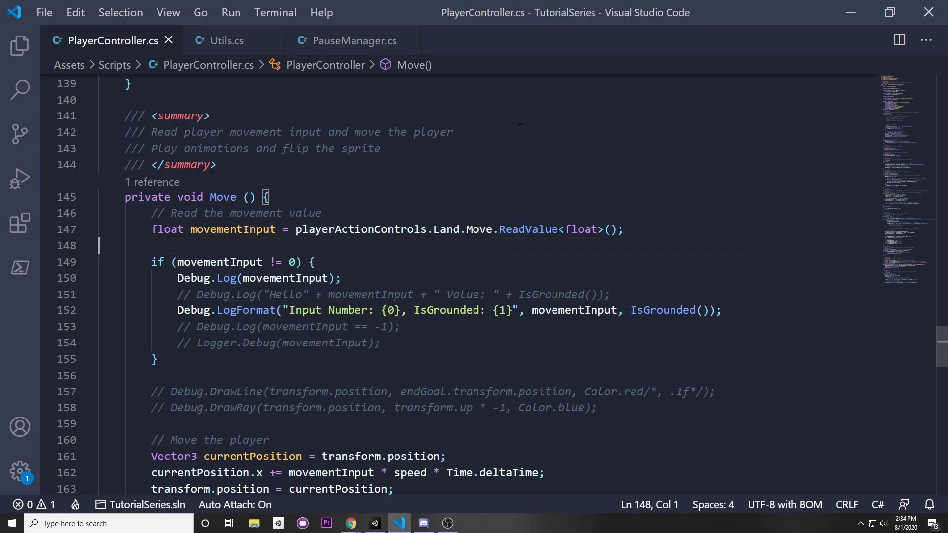
# - Scroll up to the DEVELOPMENT_BUILD logger directive in the Awake method
pyautogui.scroll(5, 482, 304)
pyautogui.scroll(5, 482, 305)
pyautogui.scroll(4, 482, 304)
pyautogui.scroll(3, 483, 304)
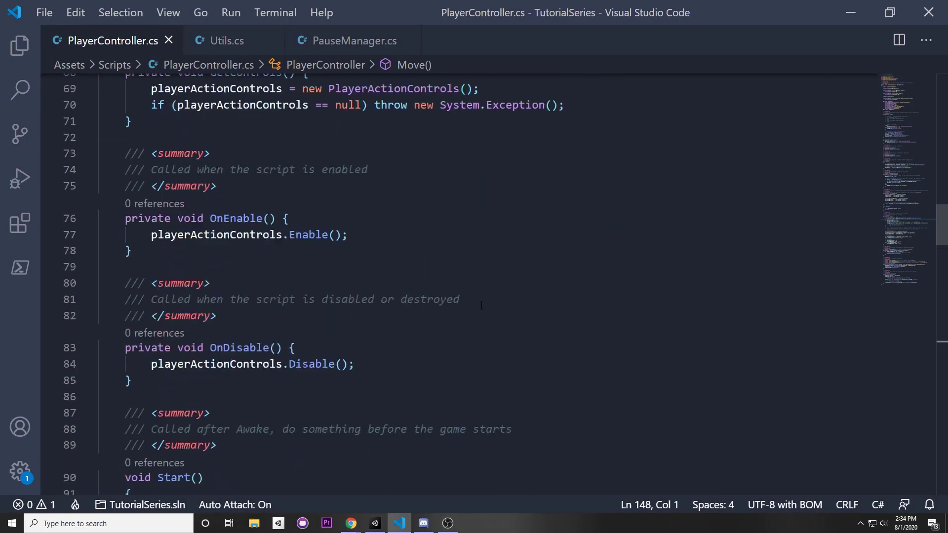
pyautogui.scroll(9, 190, 229)
pyautogui.scroll(-2, 177, 271)
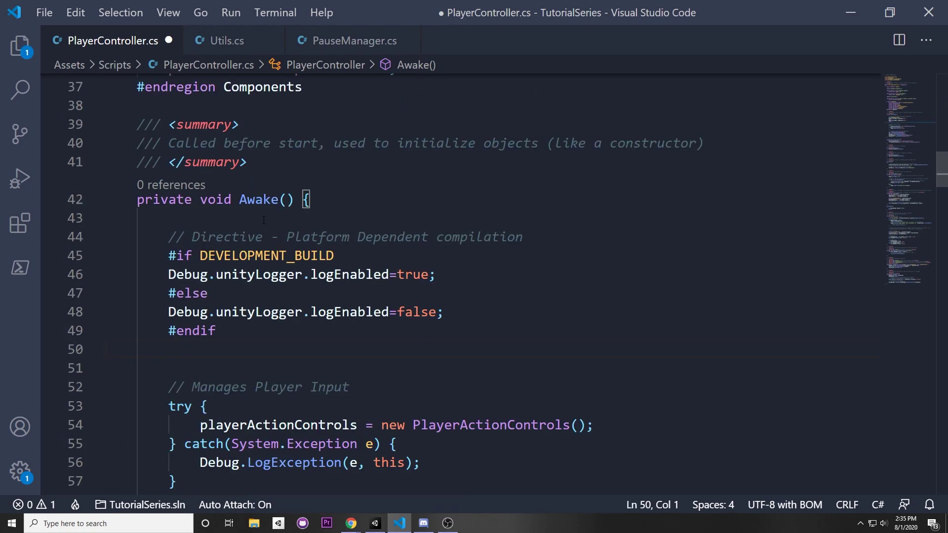
pyautogui.moveTo(351, 523)
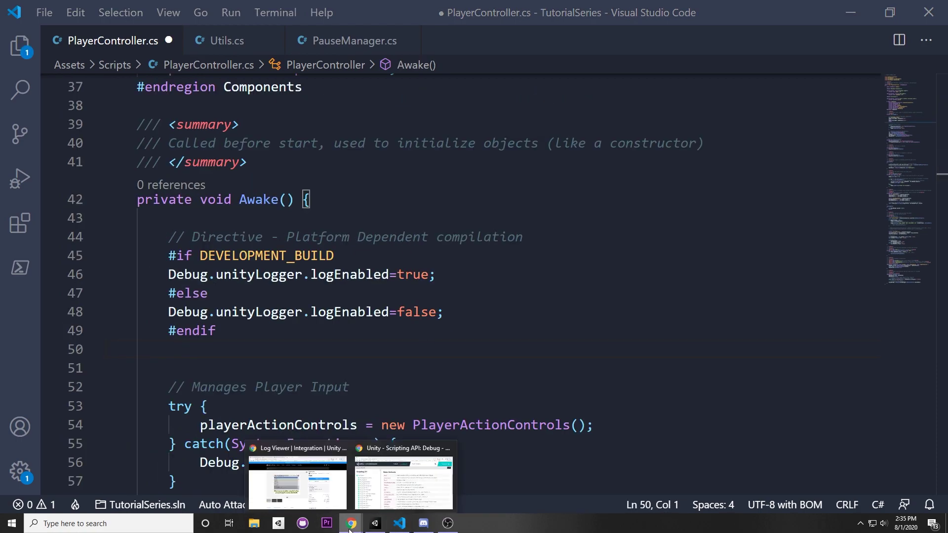
# - Browse the Unity Manual's platform #define directives table, then highlight DEVELOPMENT_BUILD on line 45
pyautogui.click(296, 481)
pyautogui.scroll(-3, 420, 229)
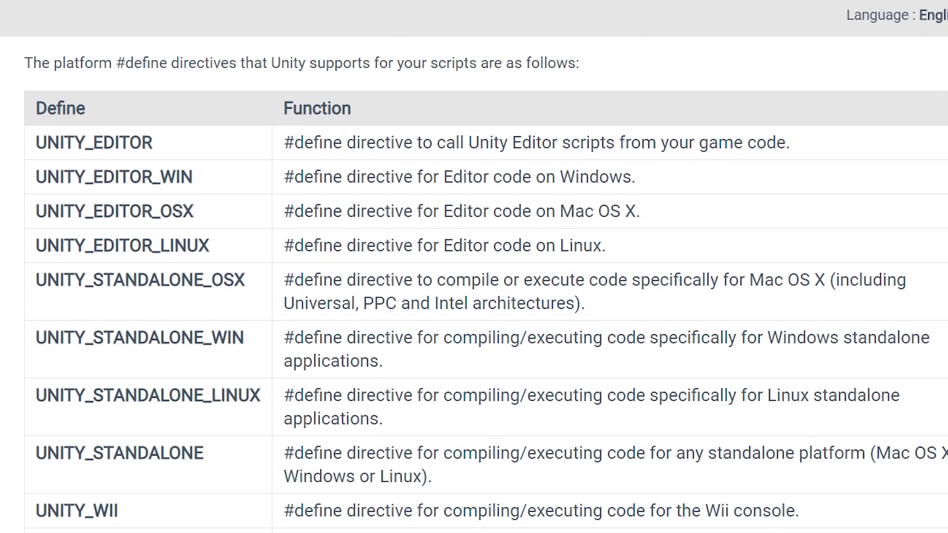
pyautogui.scroll(-3, 87, 294)
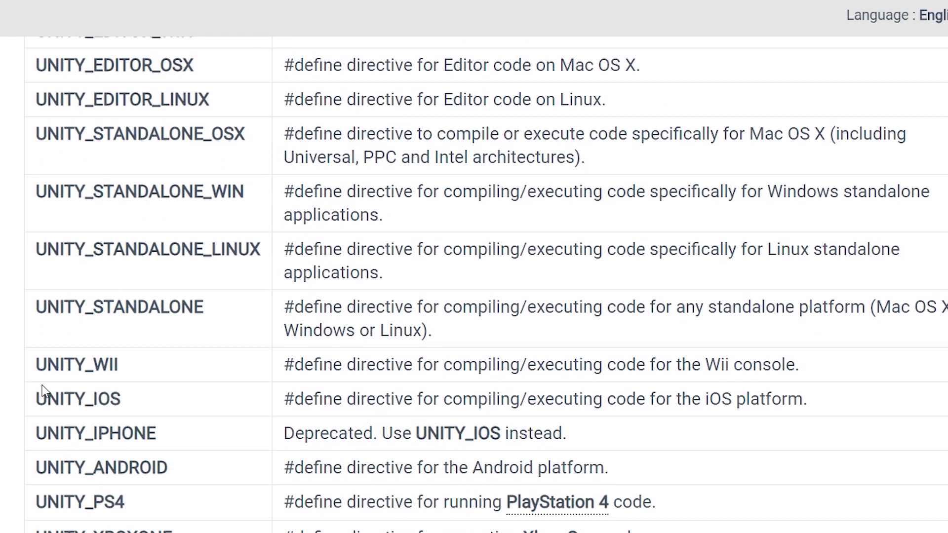
pyautogui.moveTo(37, 365); pyautogui.dragTo(239, 421)
pyautogui.scroll(-3, 142, 417)
pyautogui.scroll(-2, 194, 321)
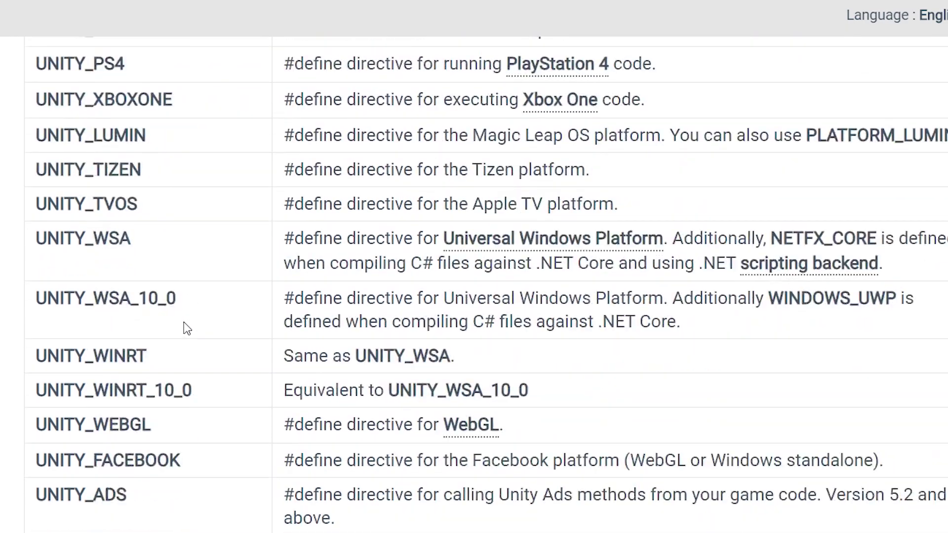
pyautogui.scroll(2, 184, 322)
pyautogui.scroll(2, 182, 323)
pyautogui.scroll(-1, 185, 359)
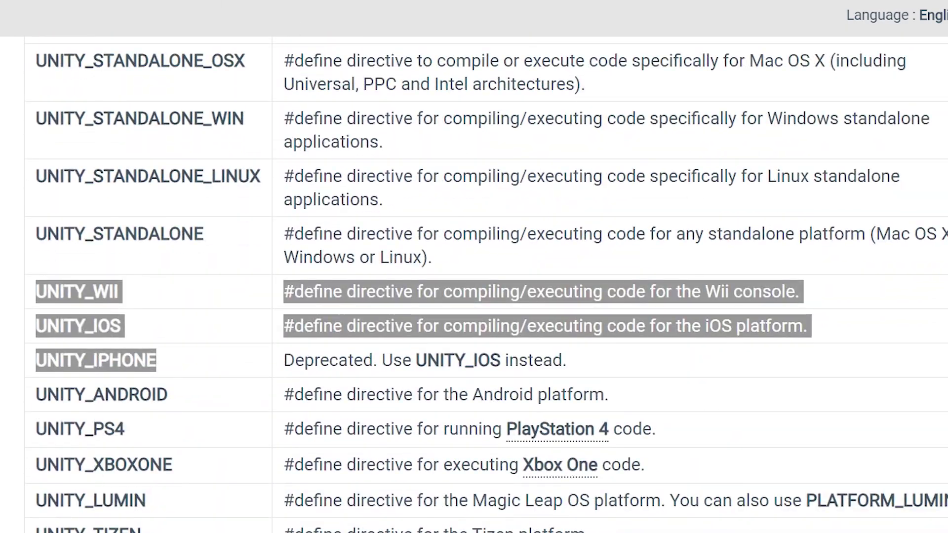
pyautogui.click(400, 433)
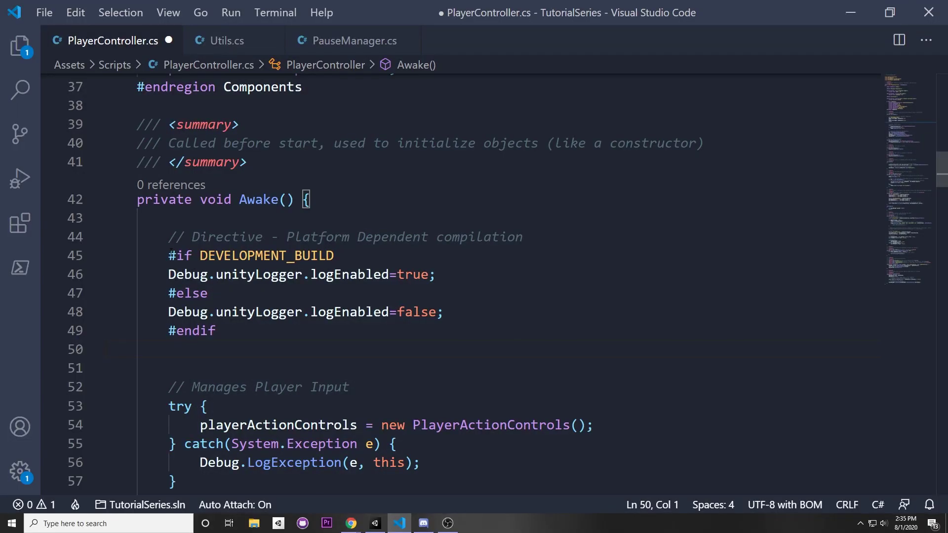
pyautogui.moveTo(199, 256); pyautogui.dragTo(334, 255)
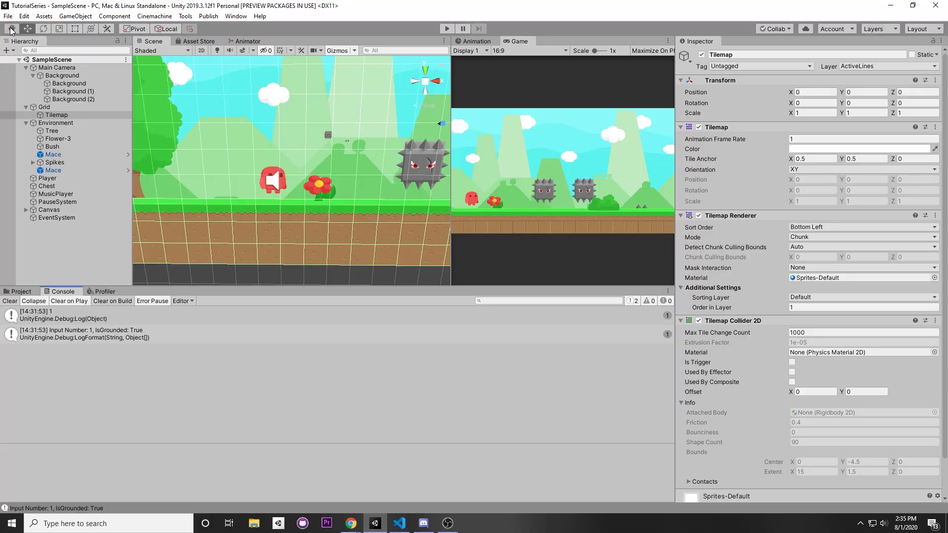
# - Enable Development Build in Build Settings, then return to the code editor
pyautogui.click(8, 16)
pyautogui.click(39, 114)
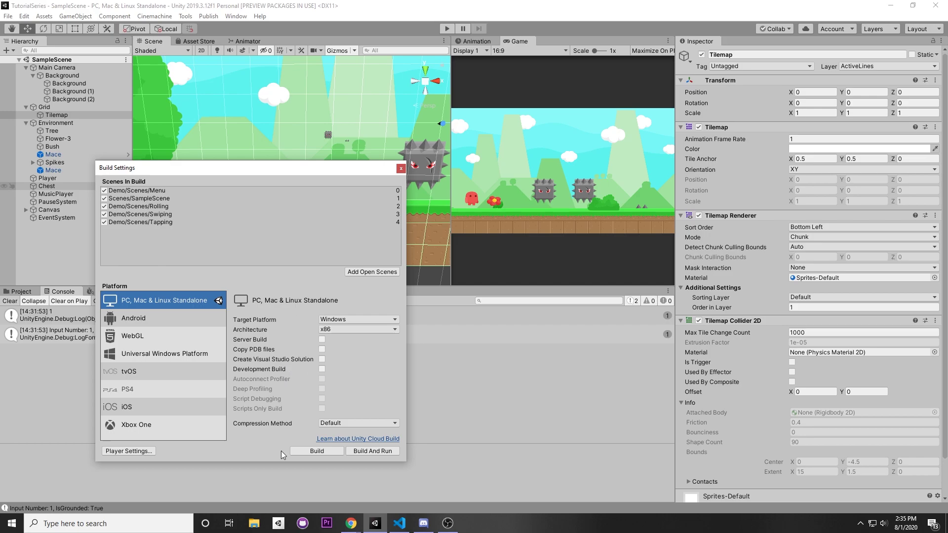
pyautogui.click(322, 370)
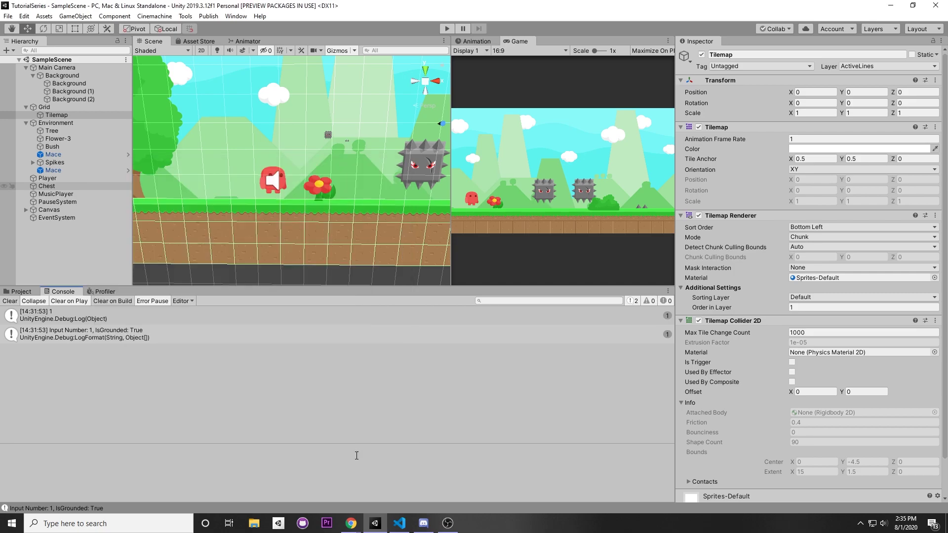
pyautogui.click(399, 524)
# - Highlight the DEVELOPMENT_BUILD condition and the enable/disable logger lines in Awake to explain them
pyautogui.click(153, 255)
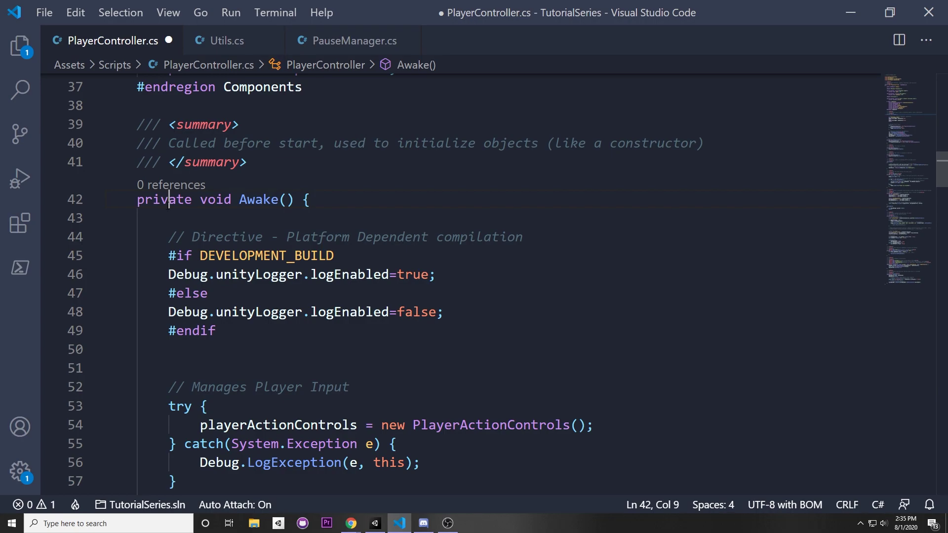
pyautogui.moveTo(169, 200); pyautogui.dragTo(148, 368)
pyautogui.click(335, 255)
pyautogui.moveTo(334, 255)
pyautogui.mouseDown()
pyautogui.moveTo(179, 255)
pyautogui.moveTo(518, 276)
pyautogui.mouseUp()
pyautogui.click(162, 255)
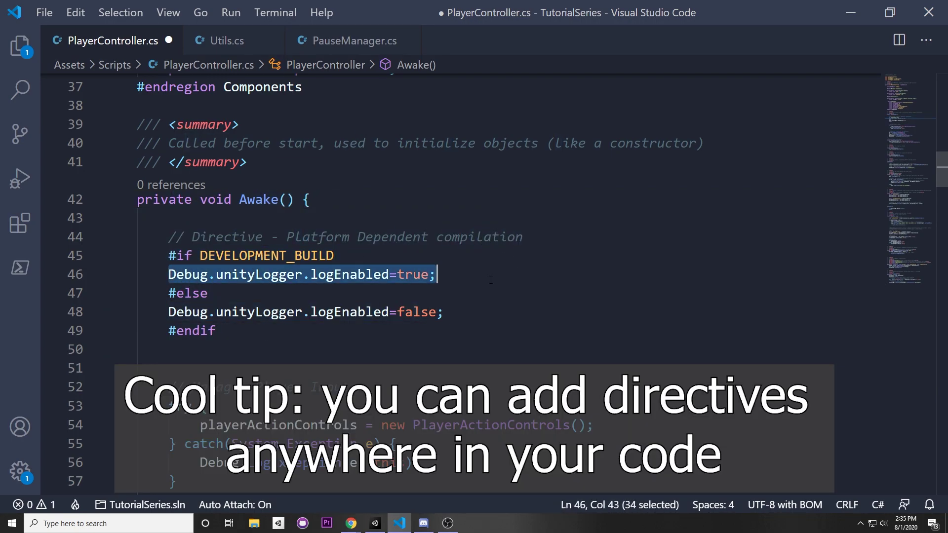
pyautogui.moveTo(447, 281); pyautogui.dragTo(160, 280)
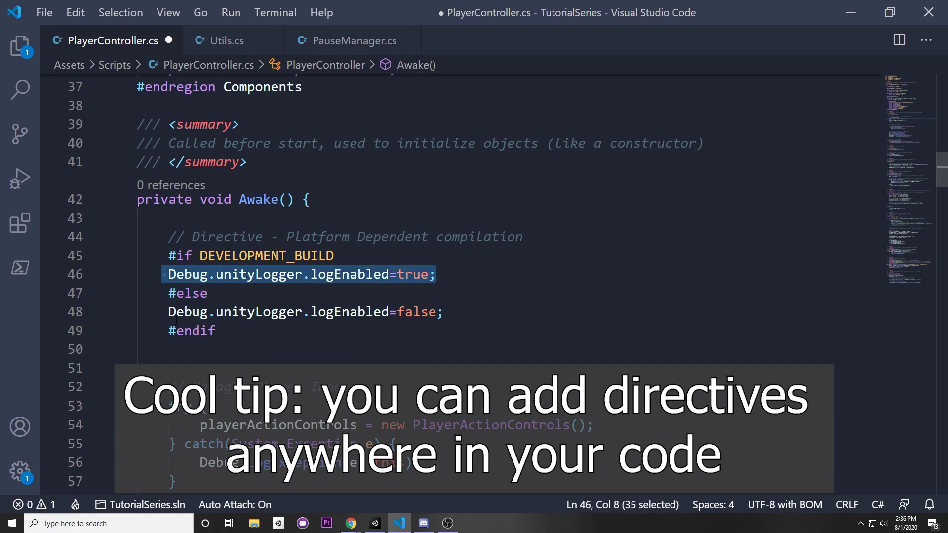
pyautogui.moveTo(169, 312); pyautogui.dragTo(407, 336)
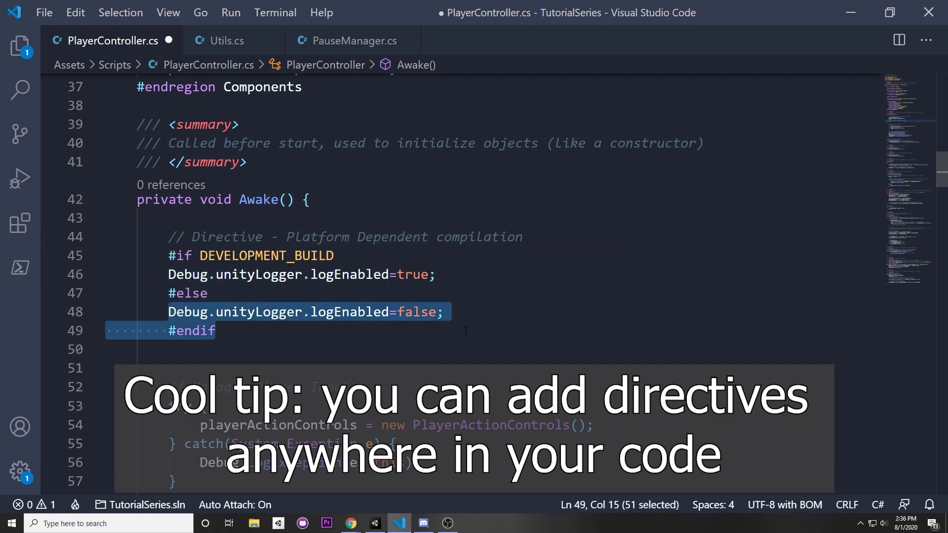
pyautogui.click(247, 361)
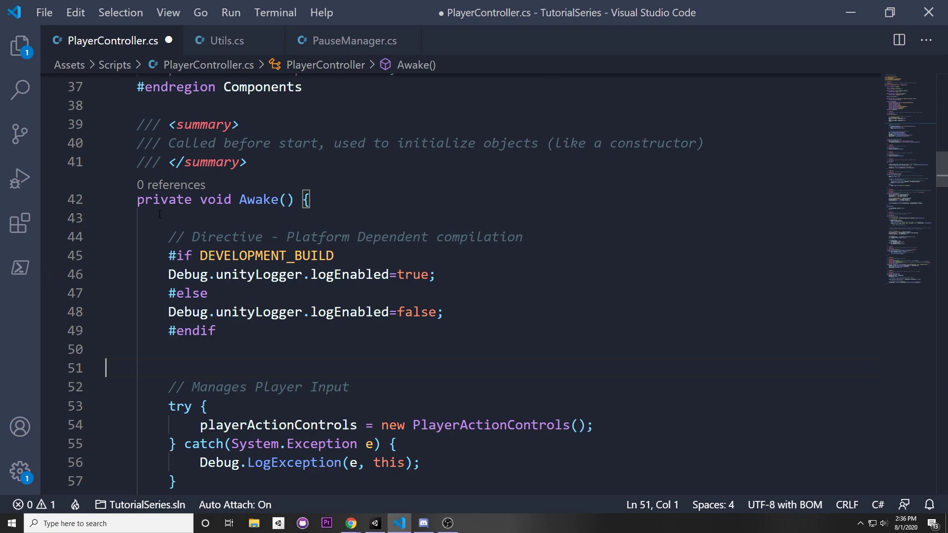
pyautogui.moveTo(159, 214)
pyautogui.mouseDown()
pyautogui.moveTo(106, 368)
pyautogui.moveTo(118, 274)
pyautogui.moveTo(106, 226)
pyautogui.mouseUp()
pyautogui.click(105, 368)
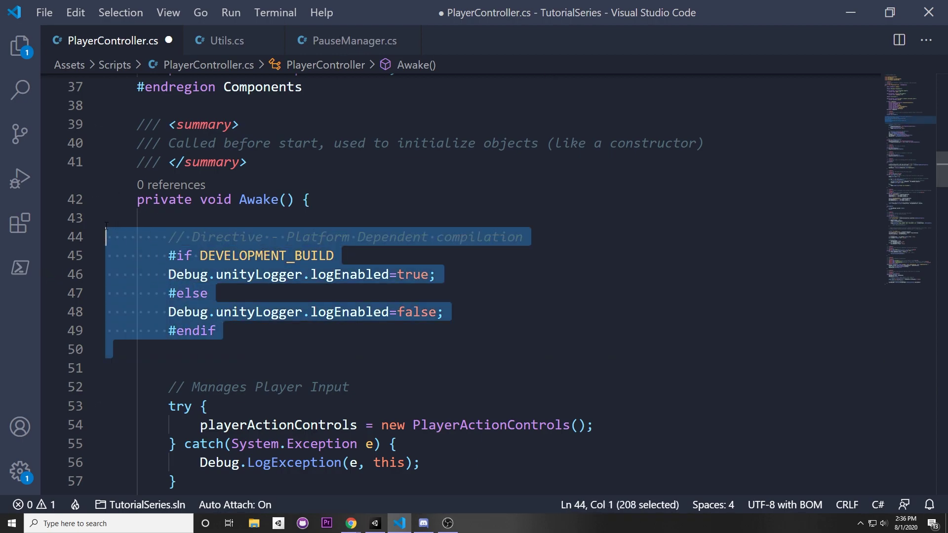
pyautogui.click(135, 226)
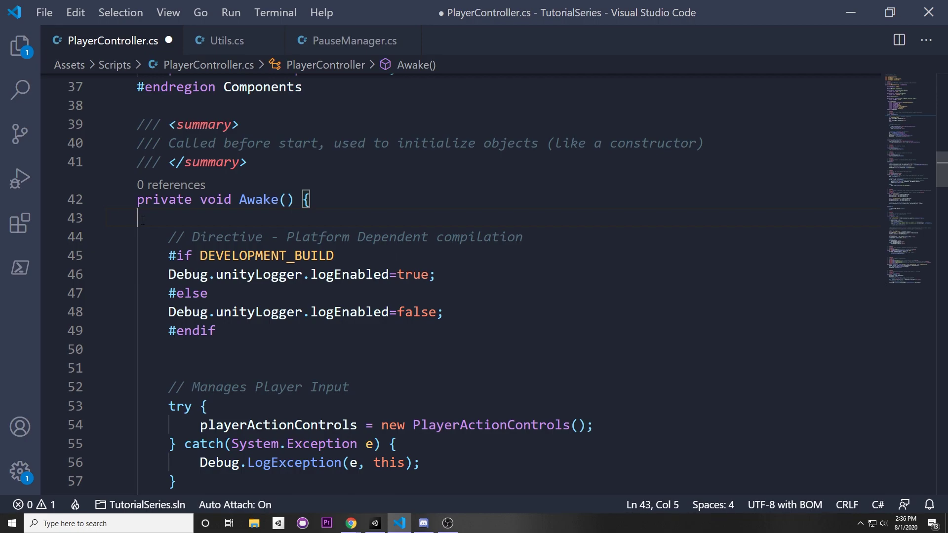
# - Comment out the #if through #endif lines and save PlayerController.cs
pyautogui.scroll(-1, 131, 213)
pyautogui.moveTo(106, 325); pyautogui.dragTo(148, 200)
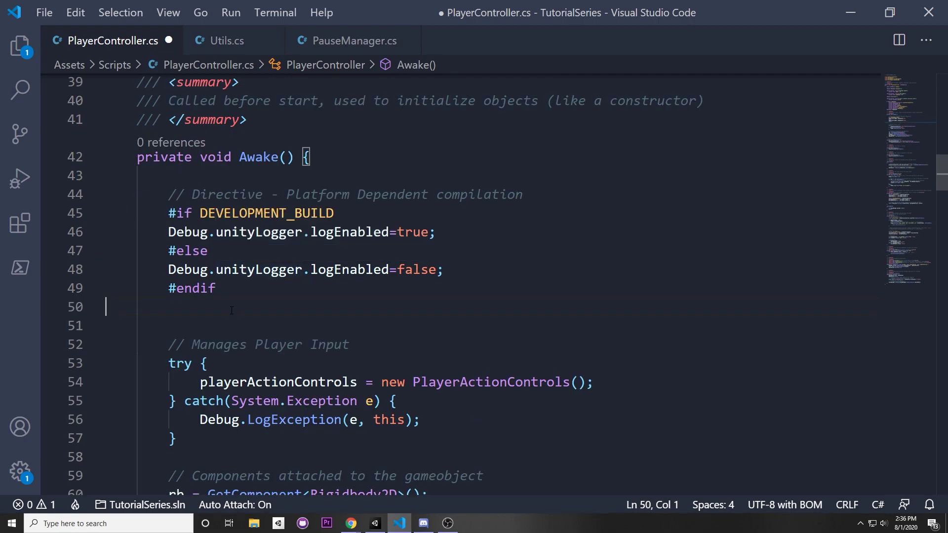
pyautogui.moveTo(105, 326); pyautogui.dragTo(96, 221)
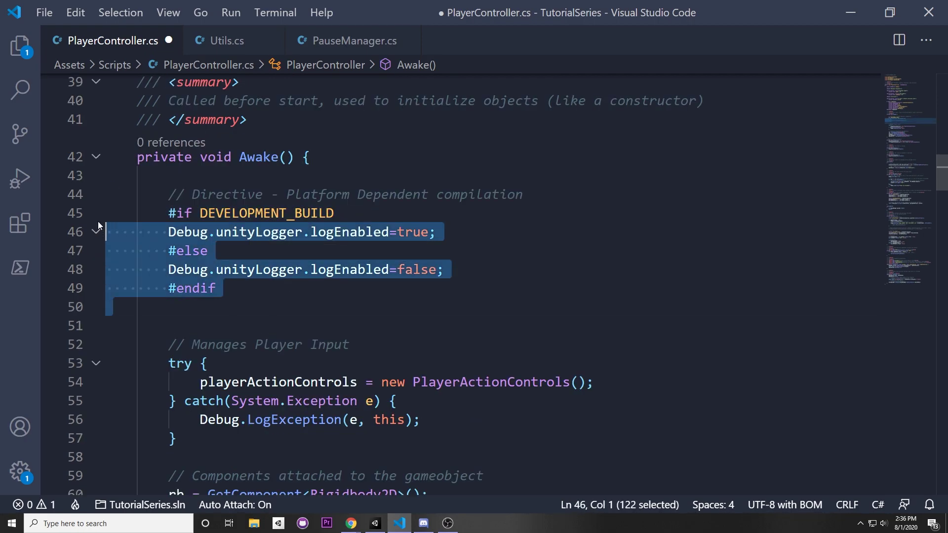
pyautogui.hotkey('ctrl', '/')
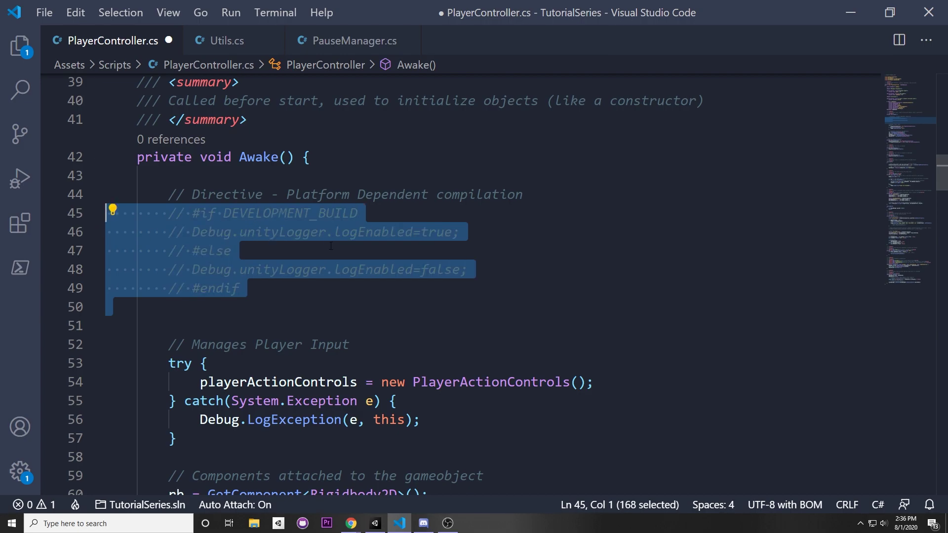
pyautogui.click(276, 250)
pyautogui.hotkey('ctrl', 's')
pyautogui.hotkey('ctrl', '-')
pyautogui.scroll(3, 330, 239)
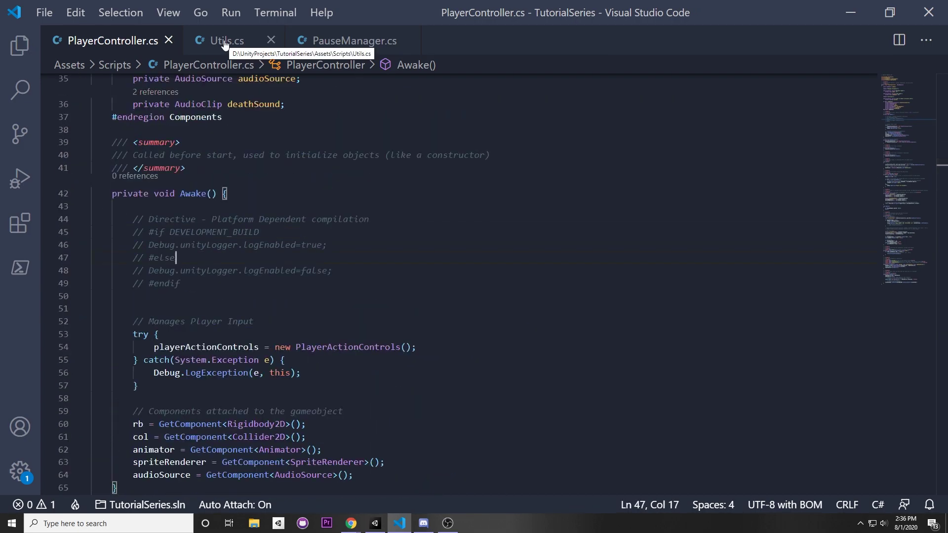
pyautogui.click(225, 43)
pyautogui.keyDown('ctrl'); pyautogui.scroll(2, 238, 168); pyautogui.keyUp('ctrl')
pyautogui.keyDown('ctrl'); pyautogui.scroll(4, 198, 178); pyautogui.keyUp('ctrl')
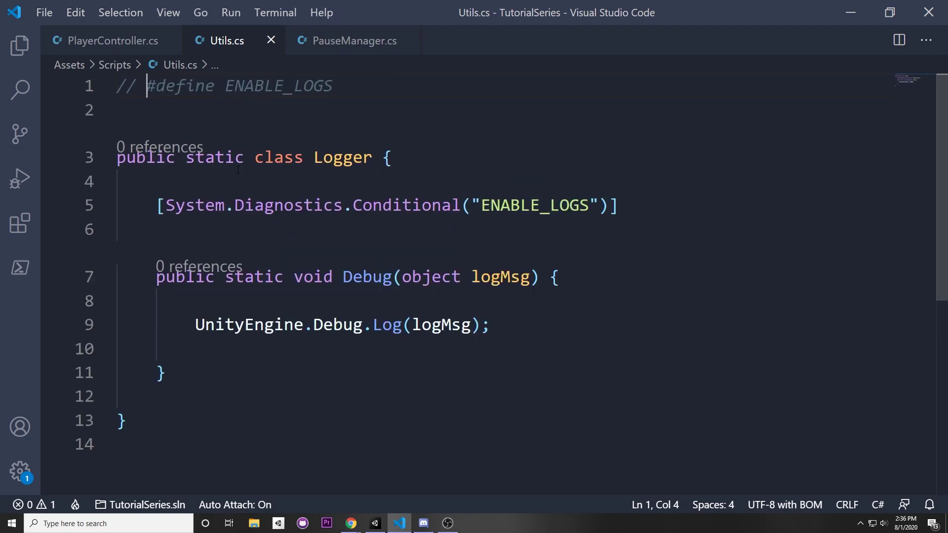
pyautogui.doubleClick(186, 167)
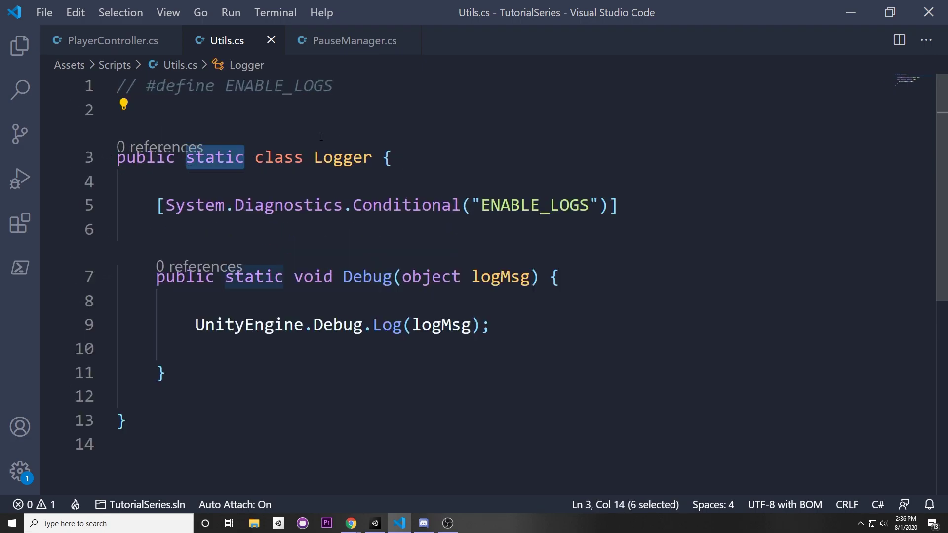
pyautogui.click(322, 157)
pyautogui.doubleClick(322, 157)
pyautogui.press('Up')
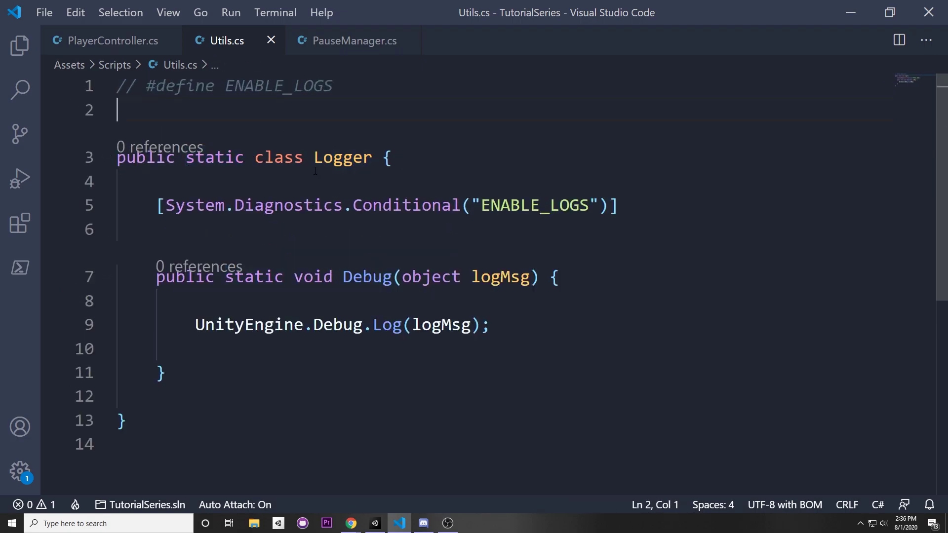
pyautogui.doubleClick(314, 159)
pyautogui.click(315, 159)
pyautogui.doubleClick(349, 160)
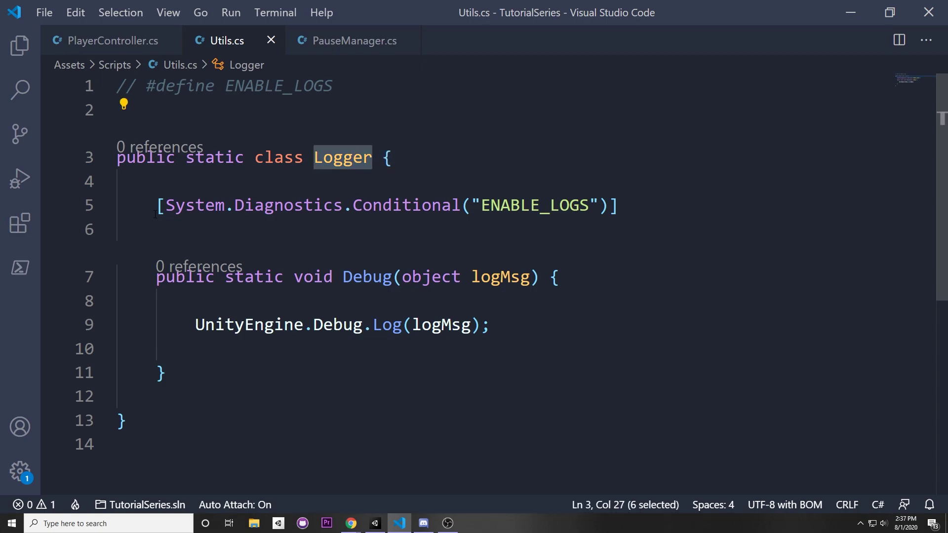
pyautogui.moveTo(155, 213); pyautogui.dragTo(114, 230)
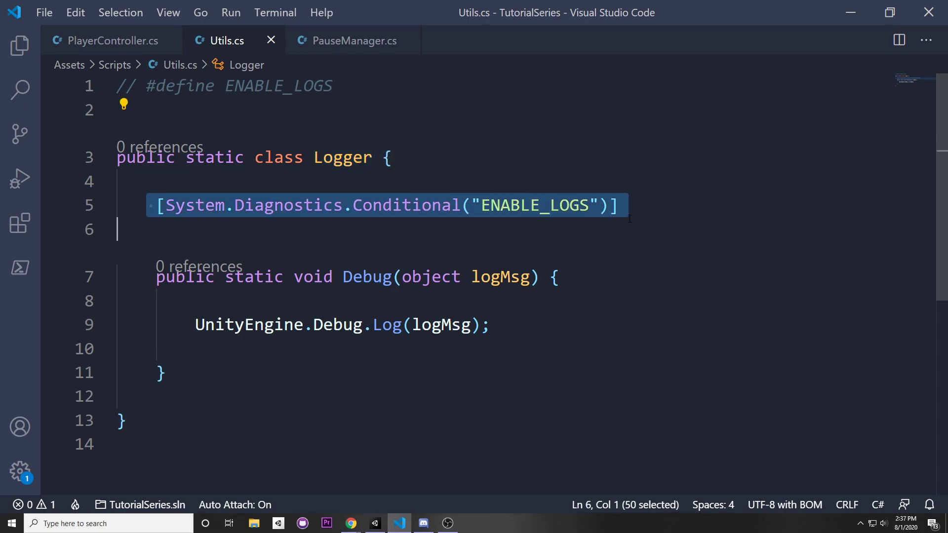
pyautogui.click(180, 240)
pyautogui.moveTo(165, 204)
pyautogui.mouseDown()
pyautogui.moveTo(353, 206)
pyautogui.moveTo(346, 206)
pyautogui.mouseUp()
pyautogui.click(353, 276)
pyautogui.click(373, 206)
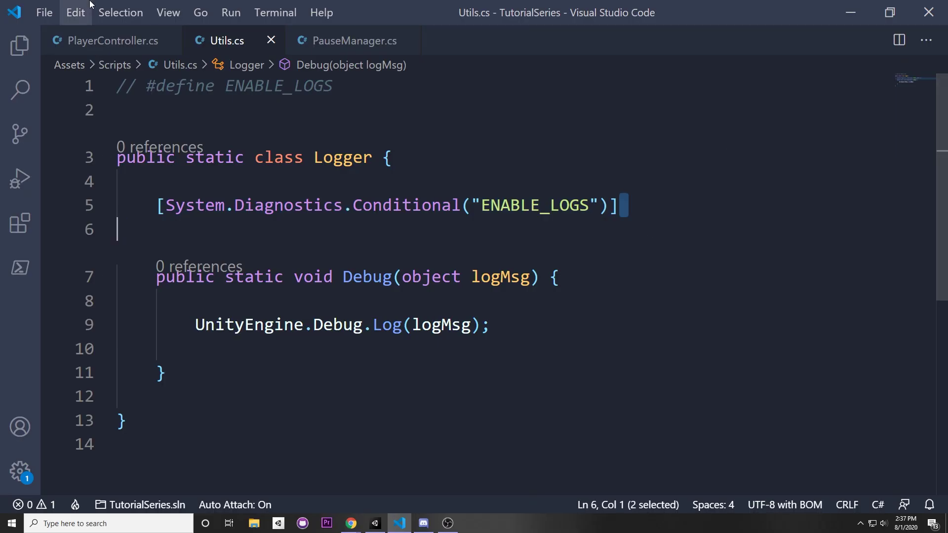
pyautogui.click(84, 40)
pyautogui.moveTo(155, 262); pyautogui.dragTo(314, 266)
pyautogui.moveTo(157, 225); pyautogui.dragTo(462, 226)
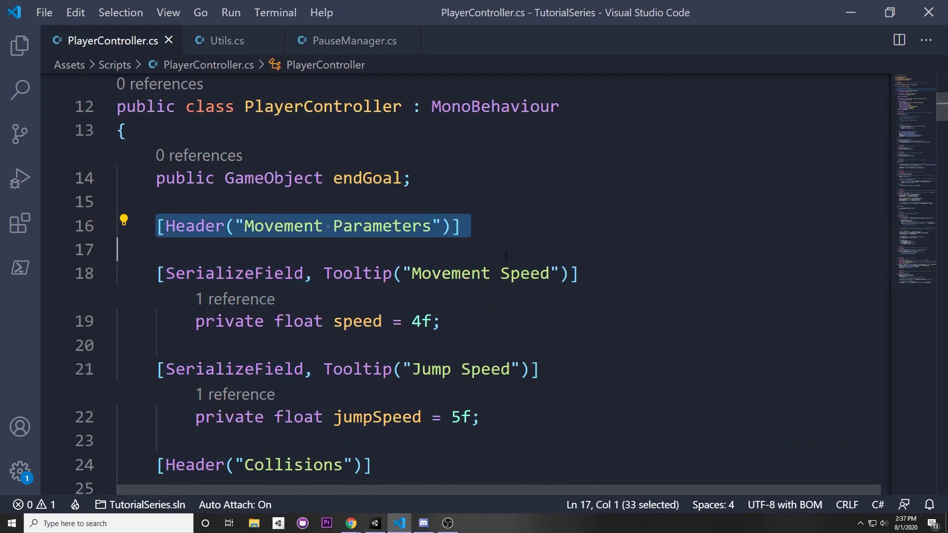
pyautogui.click(329, 258)
pyautogui.hotkey('ctrl', 'Tab')
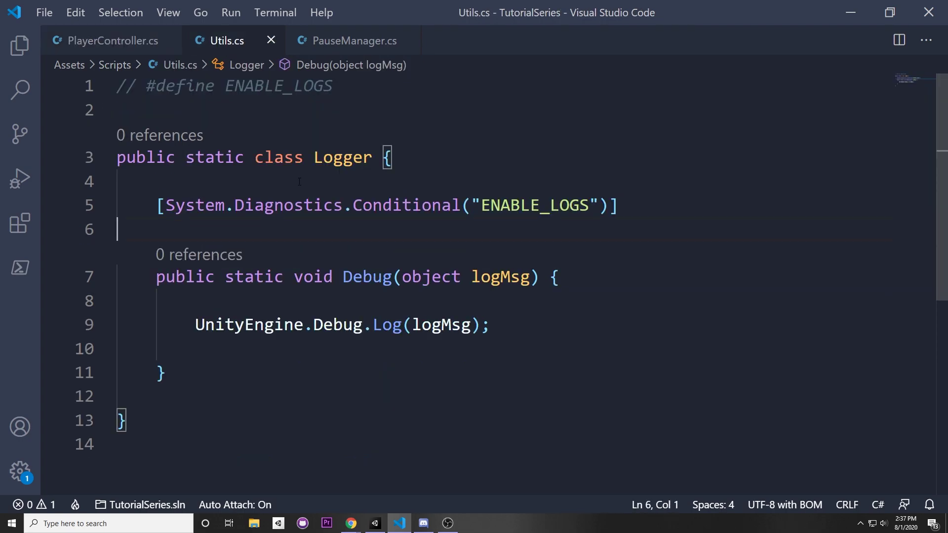
pyautogui.doubleClick(365, 208)
pyautogui.click(119, 277)
pyautogui.press('Up')
pyautogui.keyDown('shift'); pyautogui.click(278, 399); pyautogui.keyUp('shift')
pyautogui.click(278, 420)
pyautogui.keyDown('shift'); pyautogui.click(410, 229); pyautogui.keyUp('shift')
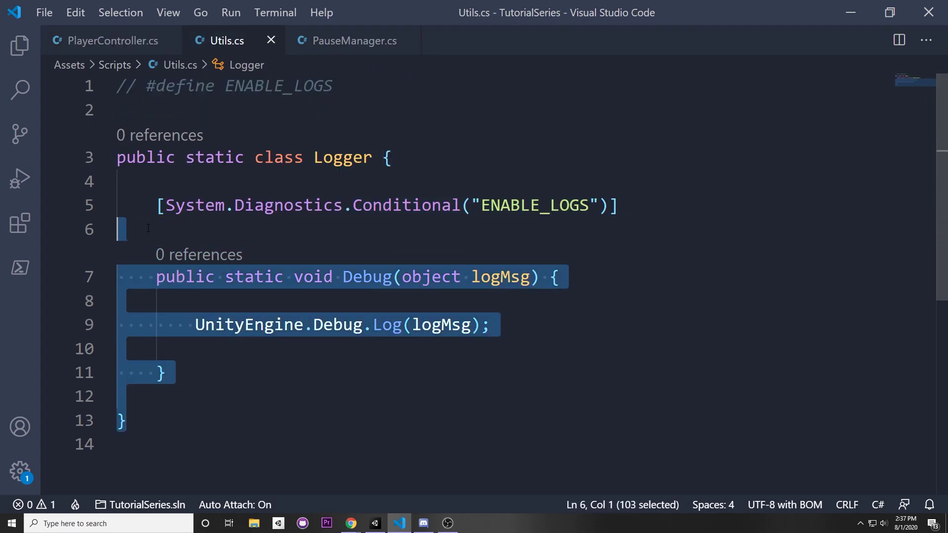
pyautogui.click(434, 230)
pyautogui.moveTo(472, 205); pyautogui.dragTo(595, 211)
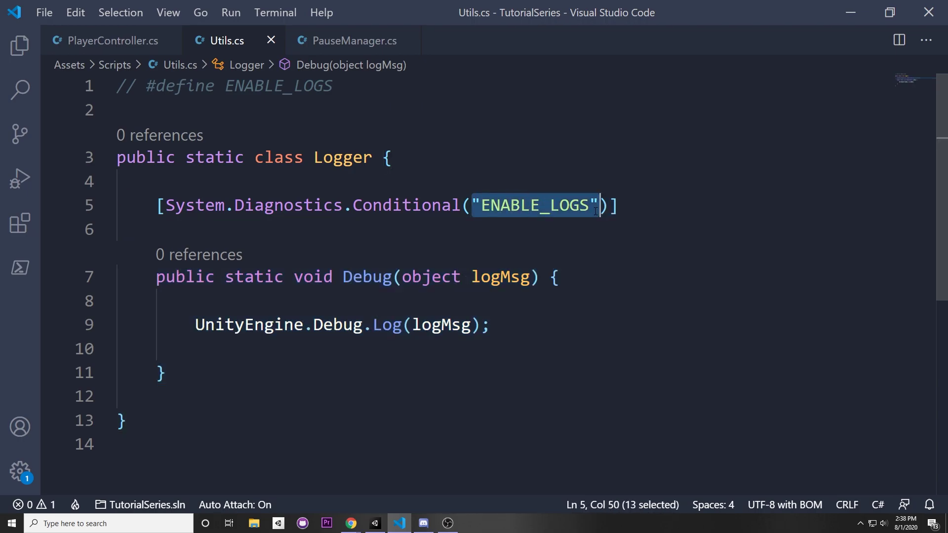
pyautogui.click(494, 229)
pyautogui.moveTo(472, 205); pyautogui.dragTo(600, 206)
pyautogui.moveTo(278, 84); pyautogui.dragTo(121, 84)
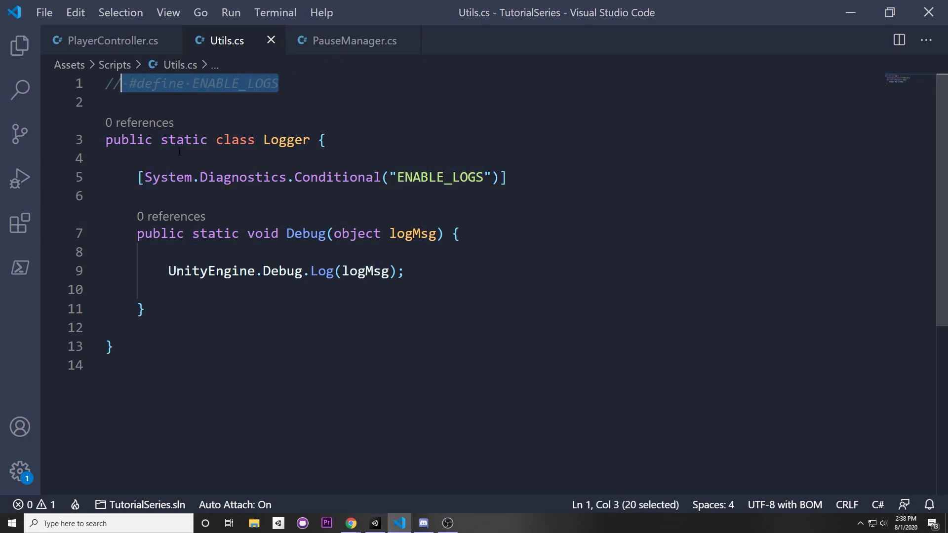
pyautogui.moveTo(136, 233)
pyautogui.mouseDown()
pyautogui.moveTo(226, 320)
pyautogui.moveTo(103, 236)
pyautogui.mouseUp()
pyautogui.click(227, 320)
pyautogui.click(291, 262)
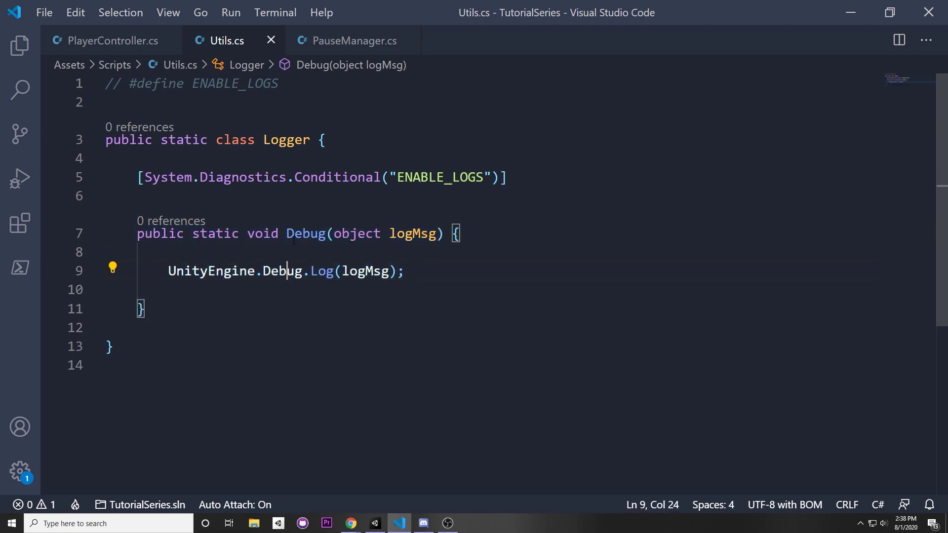
pyautogui.doubleClick(306, 234)
pyautogui.doubleClick(357, 233)
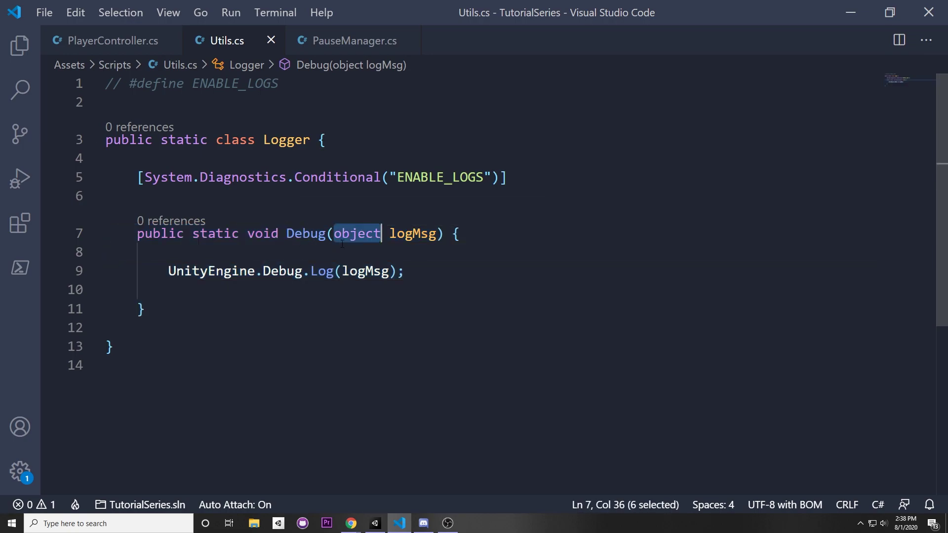
pyautogui.doubleClick(413, 234)
pyautogui.click(177, 271)
pyautogui.moveTo(163, 272); pyautogui.dragTo(454, 280)
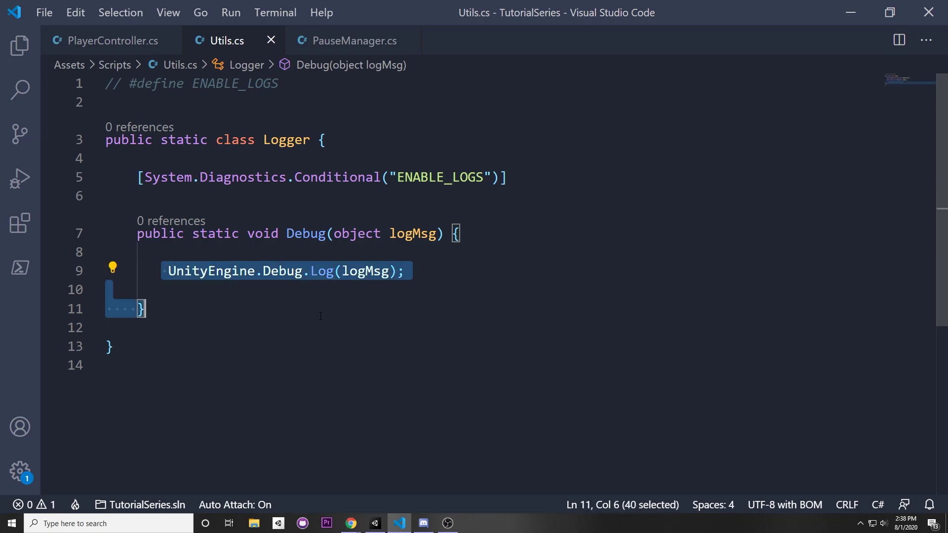
pyautogui.click(257, 292)
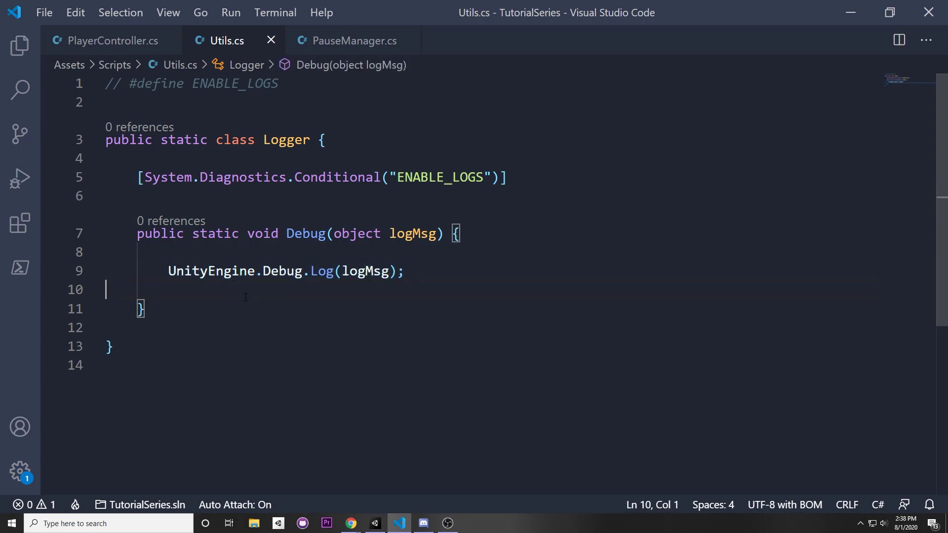
pyautogui.click(144, 103)
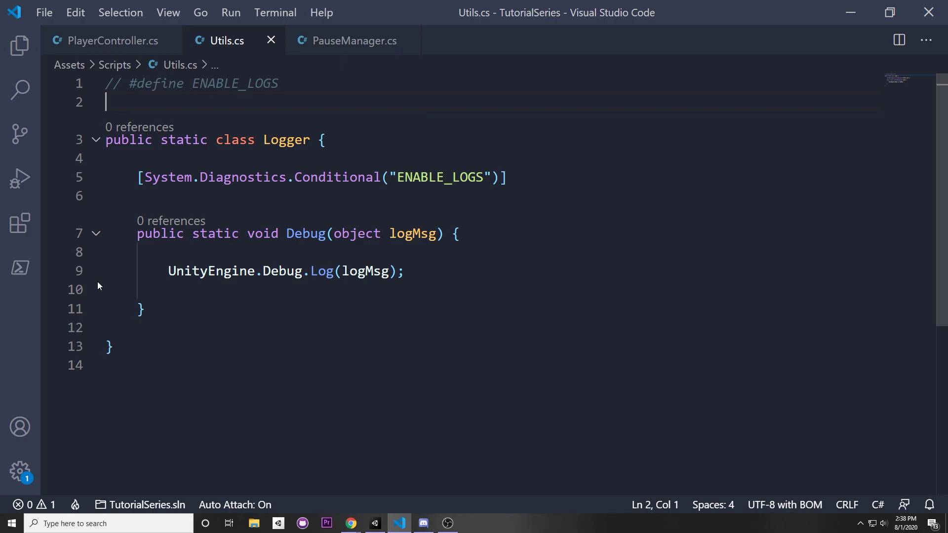
pyautogui.click(112, 41)
# - Uncomment the #define ENABLE_LOGS line at the top of PlayerController.cs and save
pyautogui.scroll(-1, 332, 258)
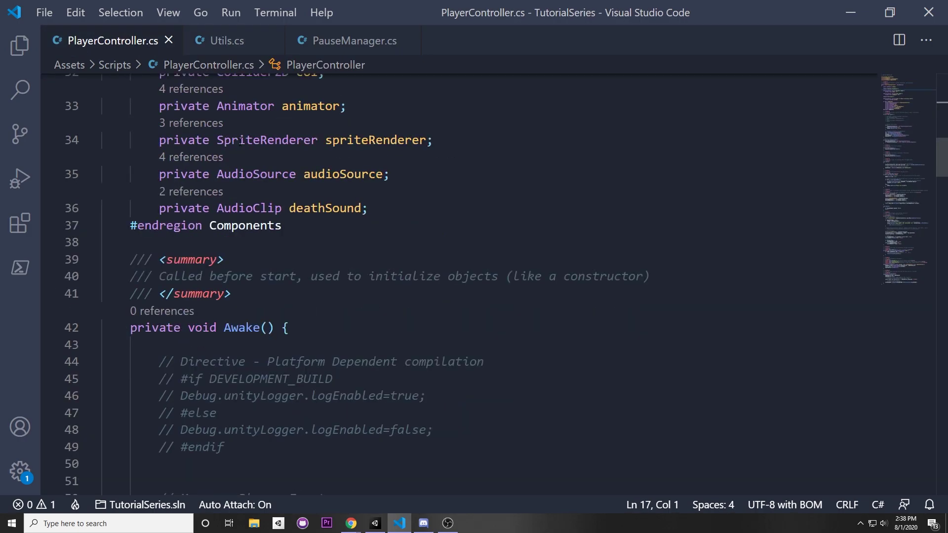
pyautogui.scroll(3, 333, 258)
pyautogui.scroll(-2, 333, 259)
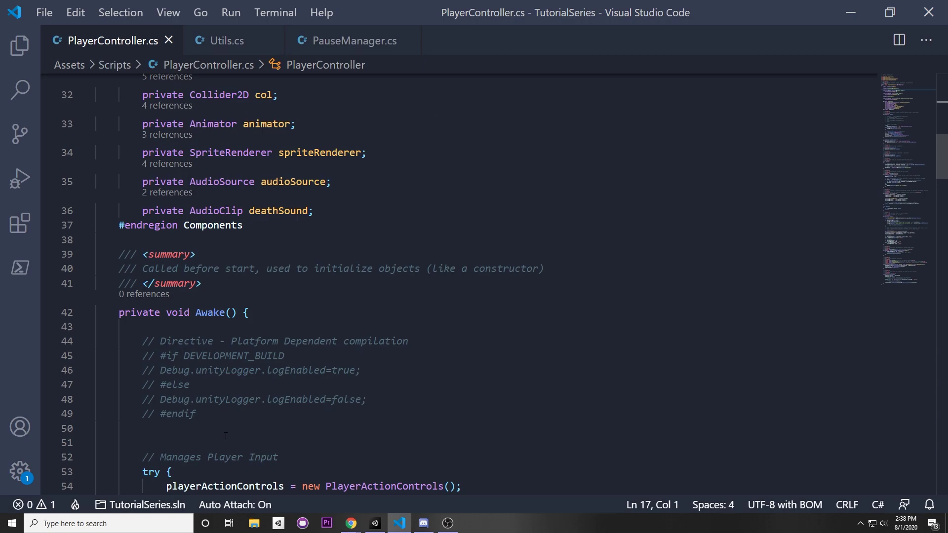
pyautogui.moveTo(98, 429); pyautogui.dragTo(134, 345)
pyautogui.hotkey('alt', 'Left')
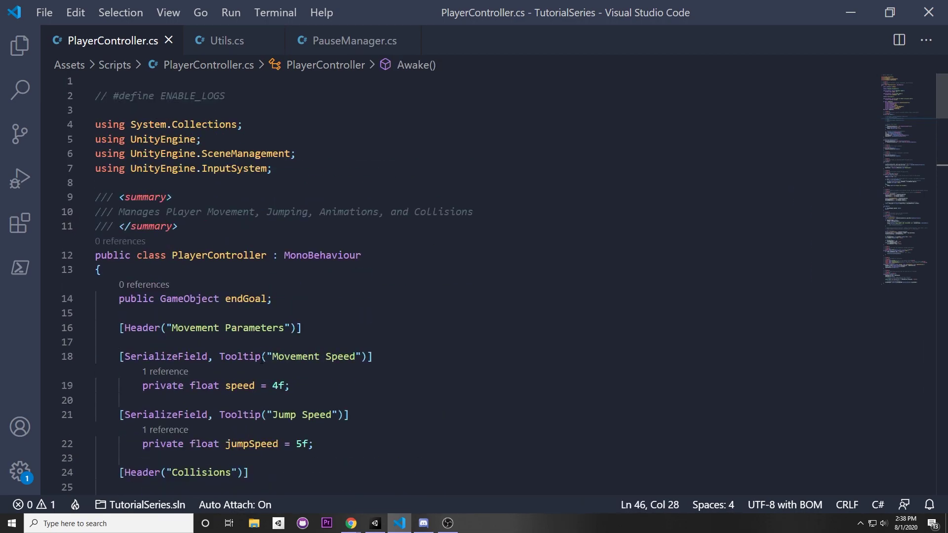
pyautogui.hotkey('alt', 'Left')
pyautogui.hotkey('shift', 'Up')
pyautogui.hotkey('ctrl', '/')
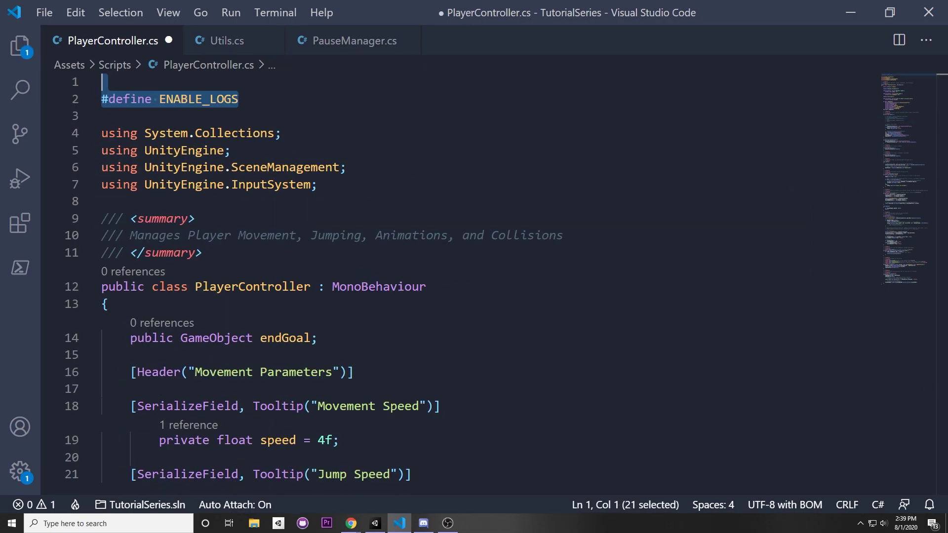
pyautogui.click(342, 109)
pyautogui.hotkey('ctrl', 's')
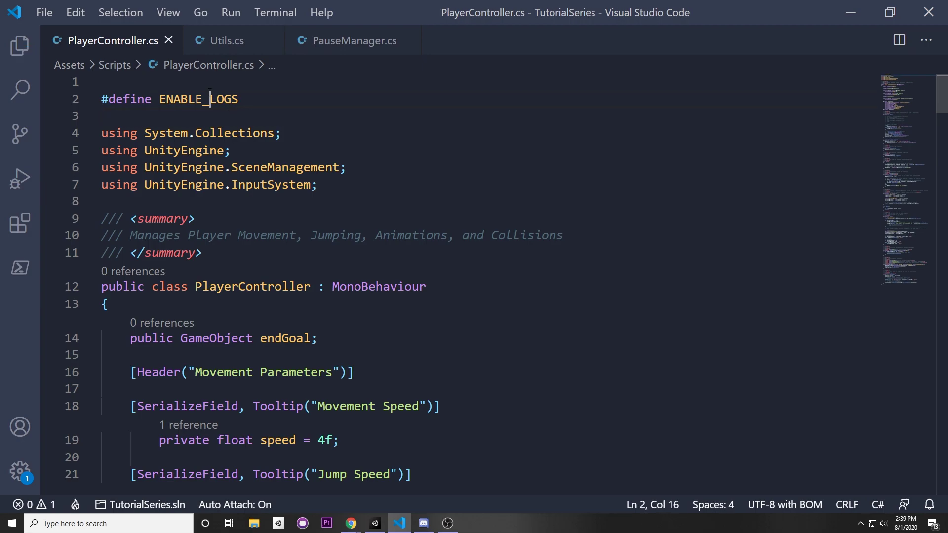
# - Check the ENABLE_LOGS Conditional attribute in Utils.cs
pyautogui.doubleClick(210, 99)
pyautogui.click(223, 45)
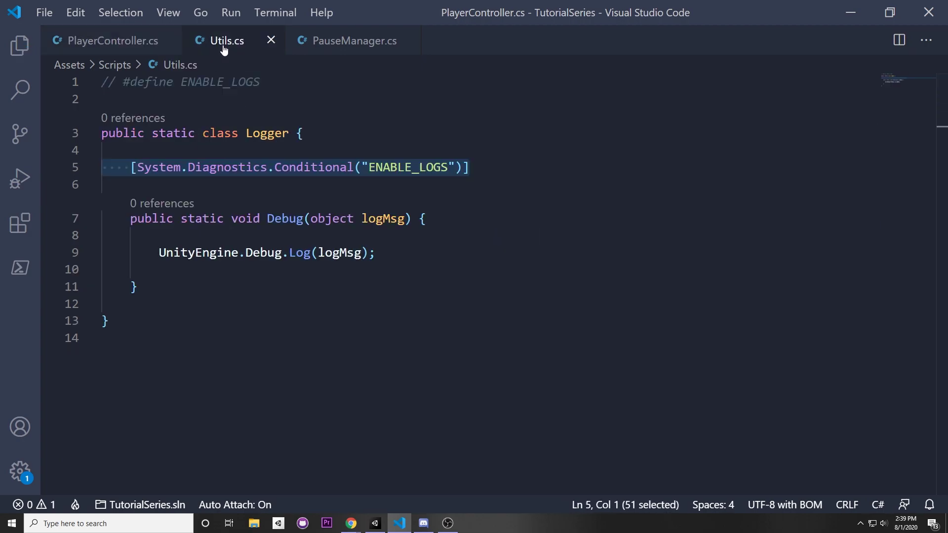
pyautogui.click(355, 184)
pyautogui.moveTo(369, 168); pyautogui.dragTo(445, 158)
pyautogui.click(113, 41)
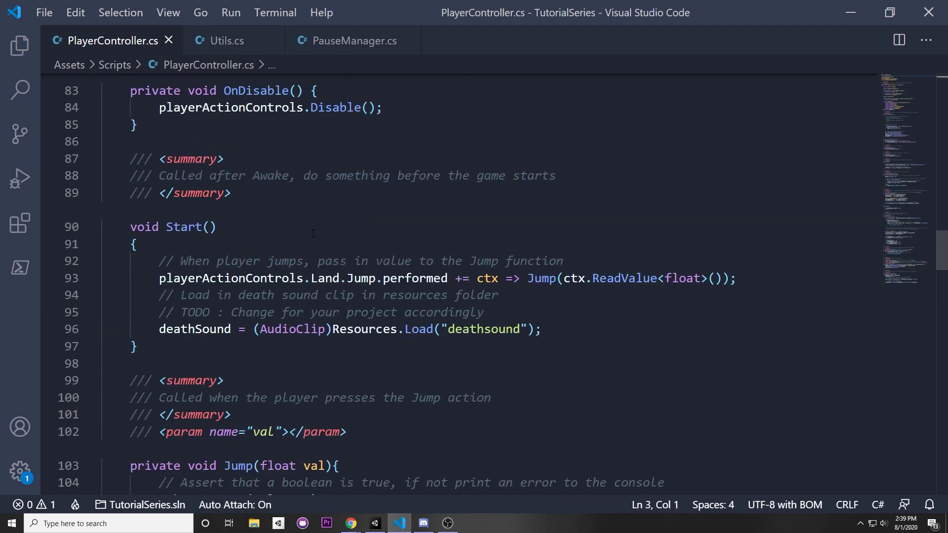
# - Comment out the Debug.Log lines 150 and 152 and uncomment Logger.Debug(movementInput) on line 154
pyautogui.scroll(-6, 311, 235)
pyautogui.scroll(-5, 311, 235)
pyautogui.scroll(-1, 311, 235)
pyautogui.scroll(-3, 311, 235)
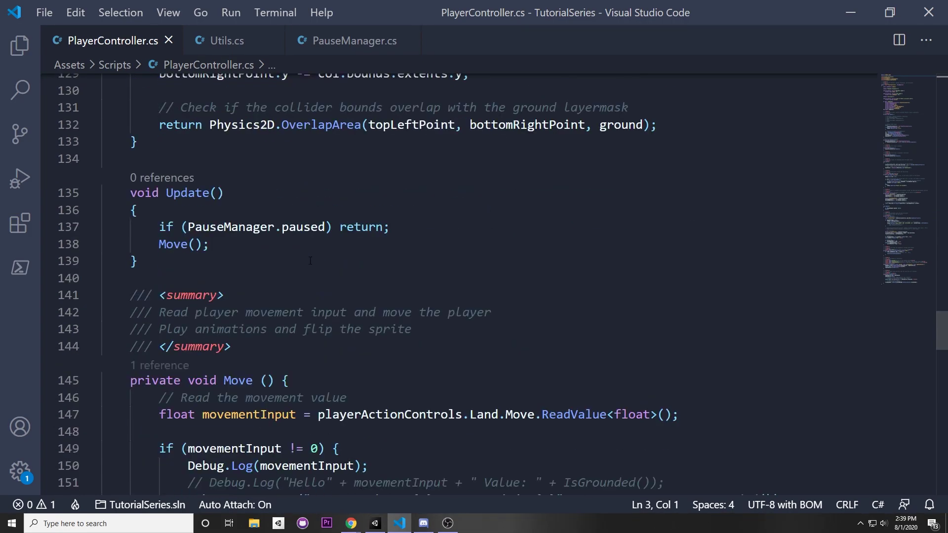
pyautogui.scroll(-5, 312, 235)
pyautogui.click(380, 168)
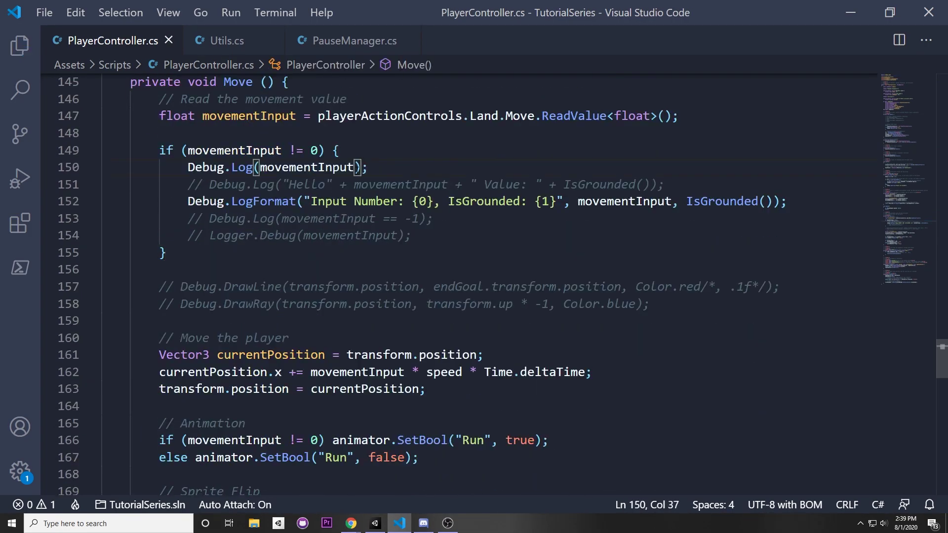
pyautogui.hotkey('ctrl', '/')
pyautogui.click(513, 186)
pyautogui.press('Down')
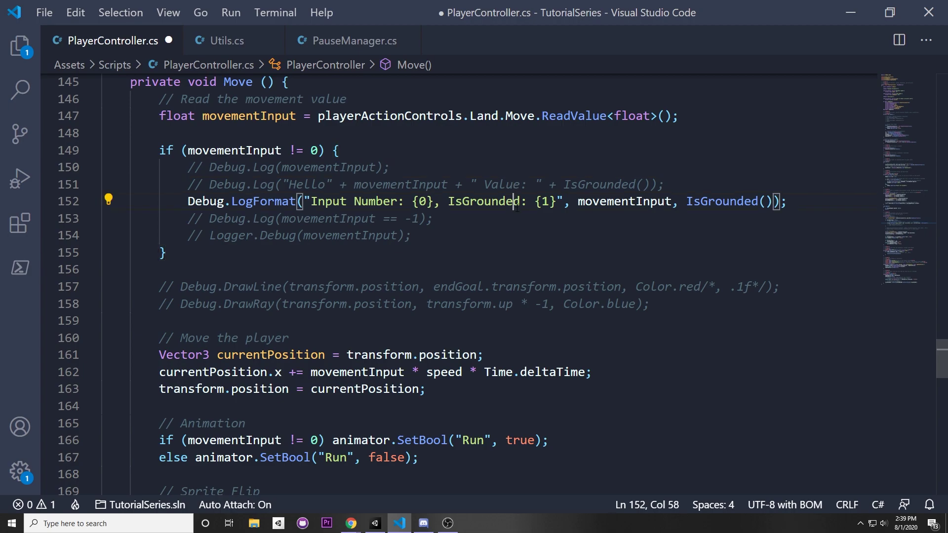
pyautogui.hotkey('ctrl', '/')
pyautogui.click(398, 236)
pyautogui.hotkey('ctrl', '/')
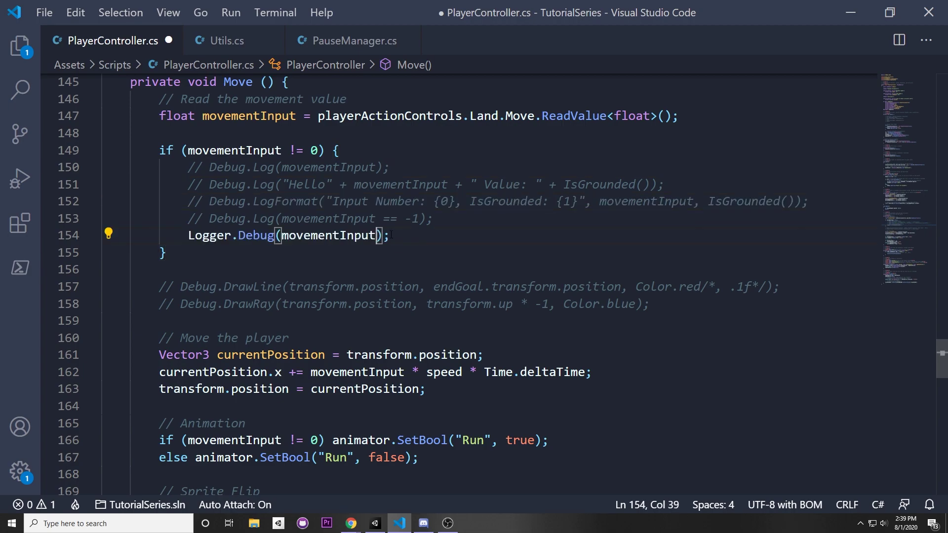
# - Highlight the uses of movementInput, save PlayerController.cs, and switch to Unity
pyautogui.doubleClick(225, 229)
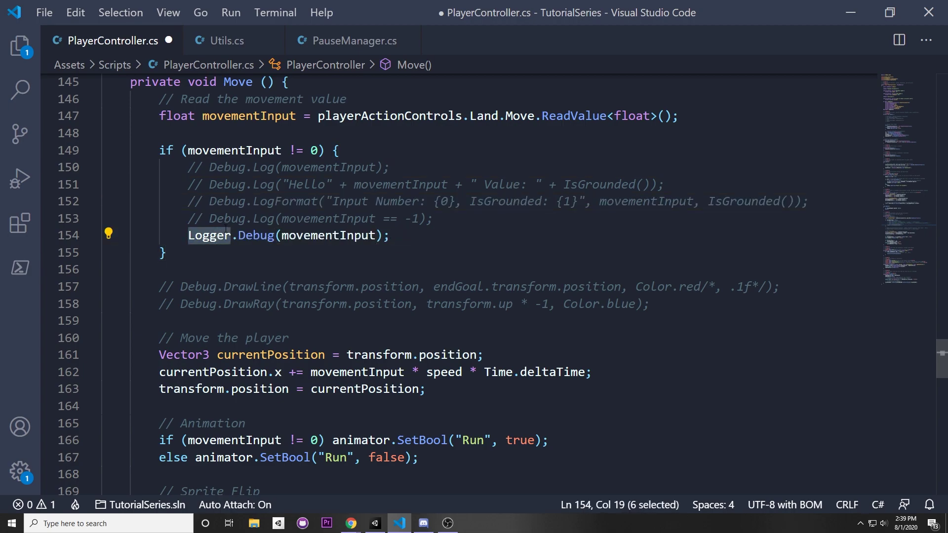
pyautogui.press('Down')
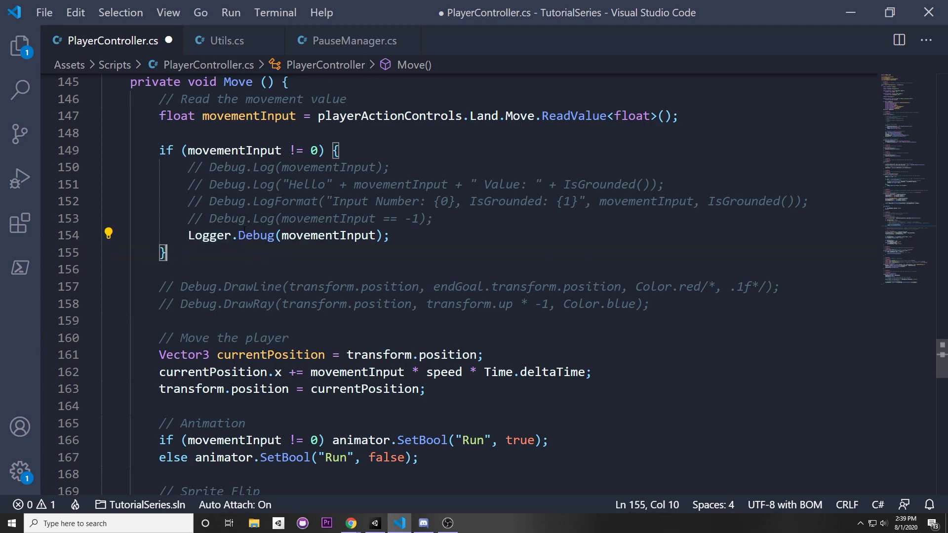
pyautogui.click(275, 235)
pyautogui.press('Down')
pyautogui.press('Down')
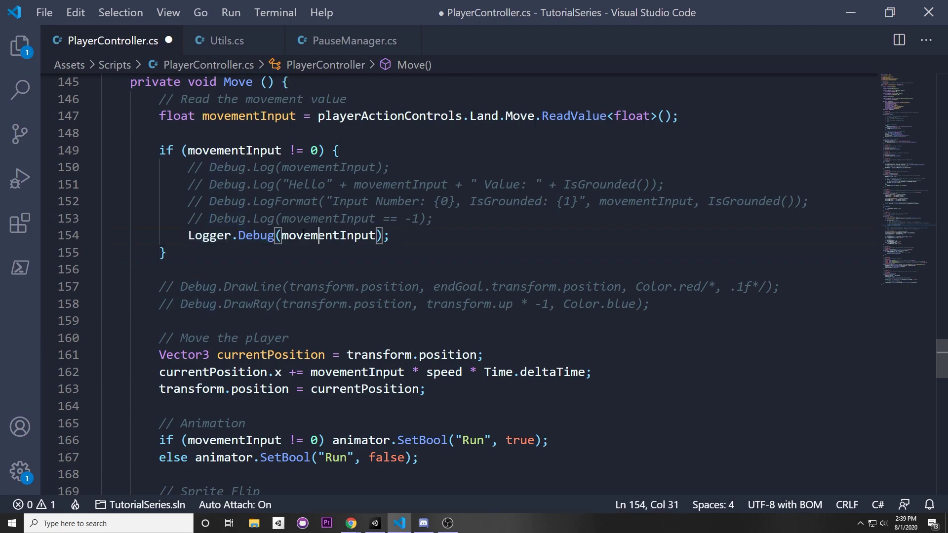
pyautogui.doubleClick(317, 235)
pyautogui.press('End')
pyautogui.hotkey('ctrl', 's')
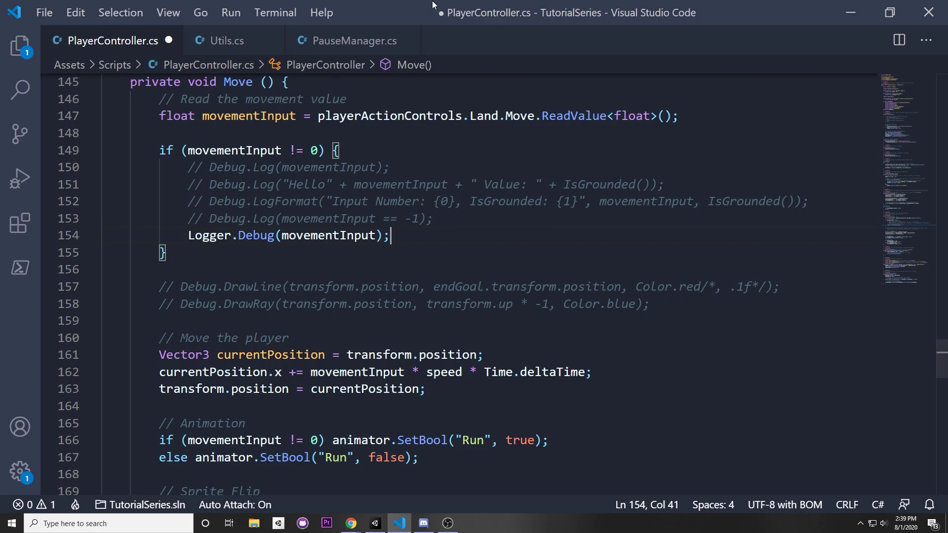
pyautogui.hotkey('alt', 'Tab')
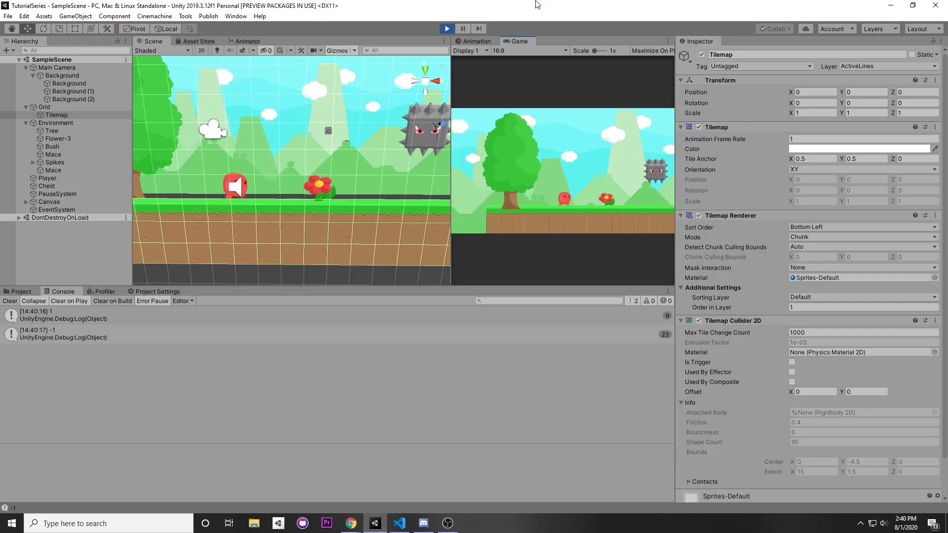
# - Jump to the top of PlayerController.cs, then play in Unity to confirm no movement logs appear
pyautogui.hotkey('alt', 'Tab')
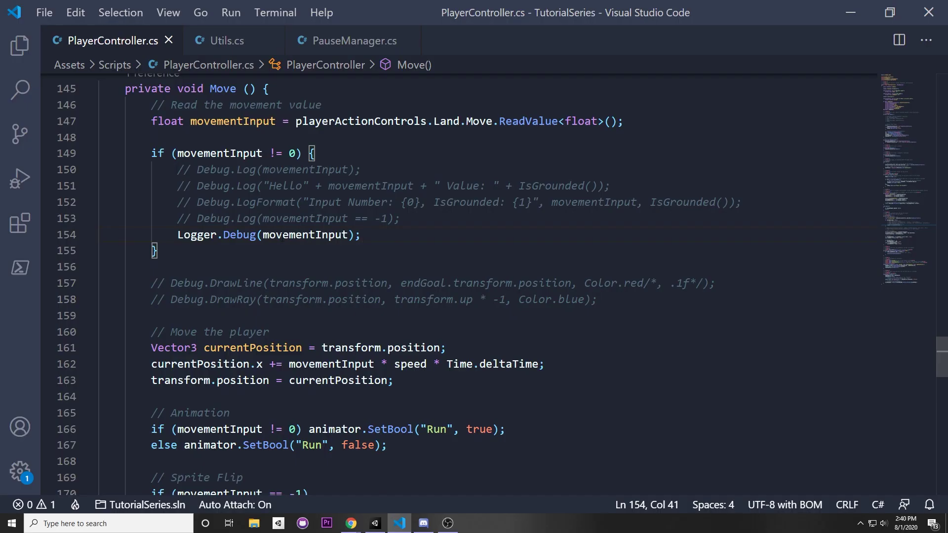
pyautogui.hotkey('alt', 'Left')
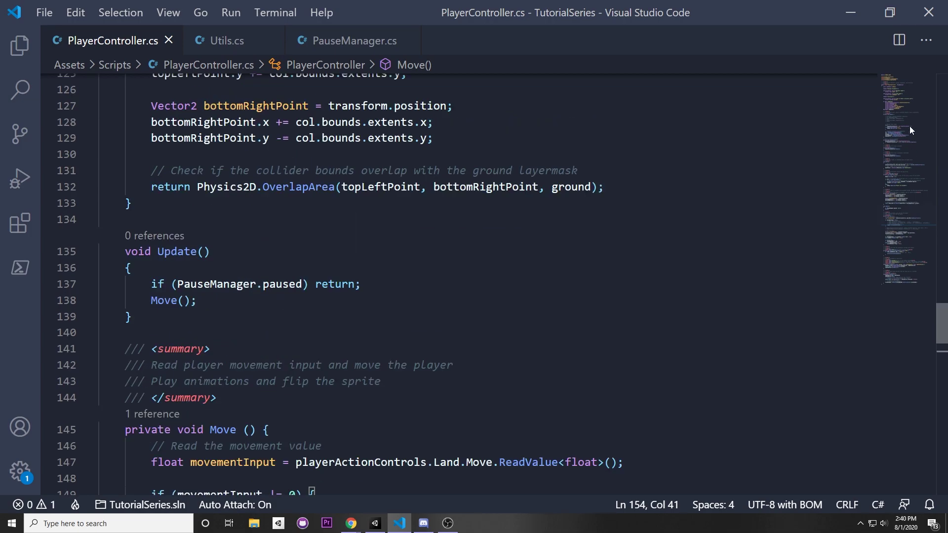
pyautogui.click(850, 13)
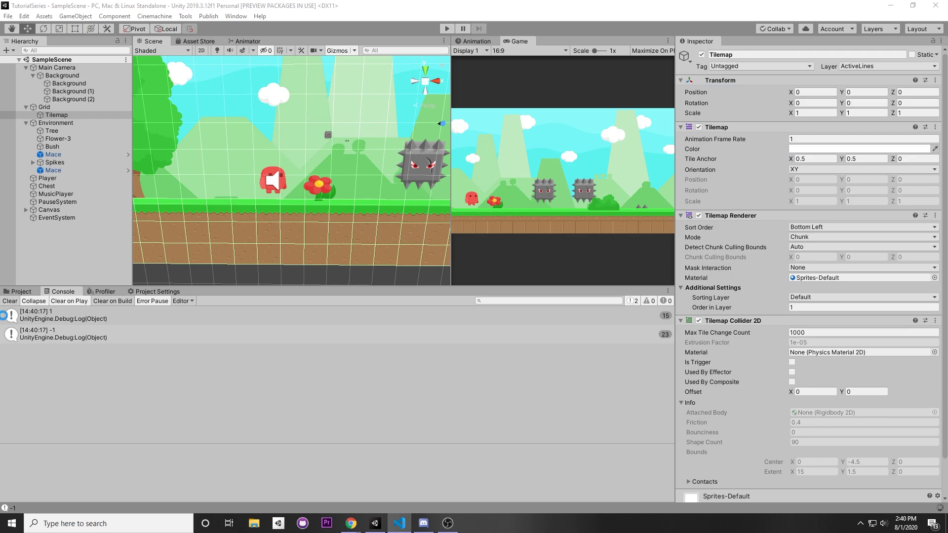
pyautogui.hotkey('ctrl', 'p')
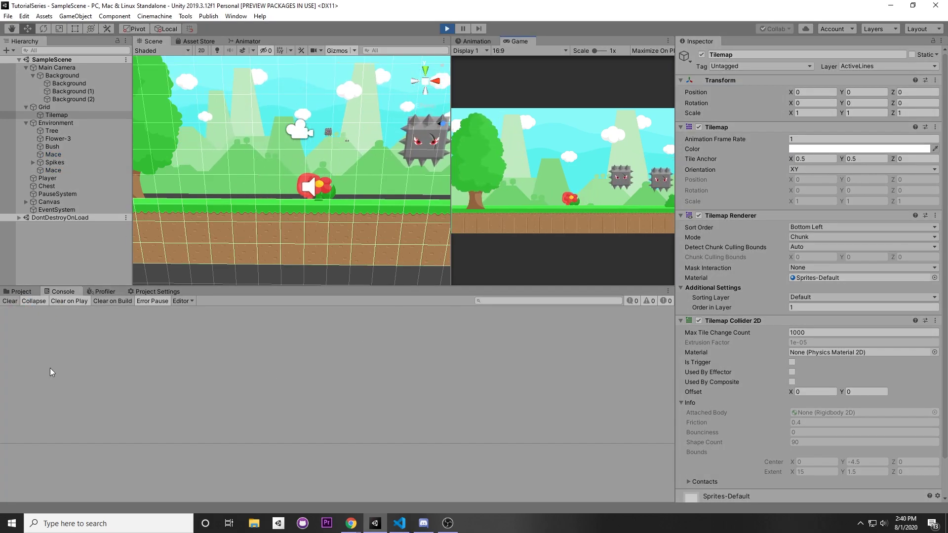
pyautogui.hotkey('alt', 'Tab')
# - Highlight the commented #define ENABLE_LOGS on line 2, then minimize VS Code to Unity
pyautogui.moveTo(244, 98); pyautogui.dragTo(70, 105)
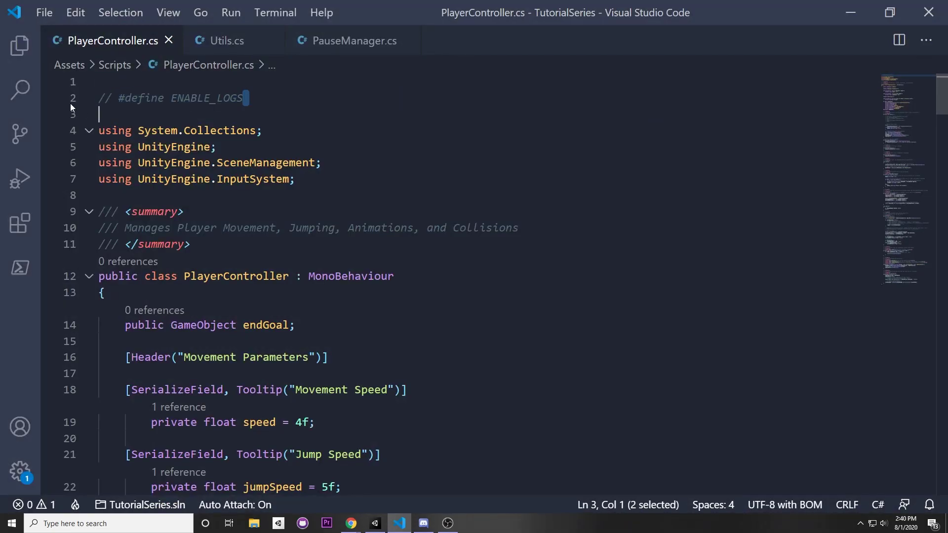
pyautogui.moveTo(257, 99); pyautogui.dragTo(20, 83)
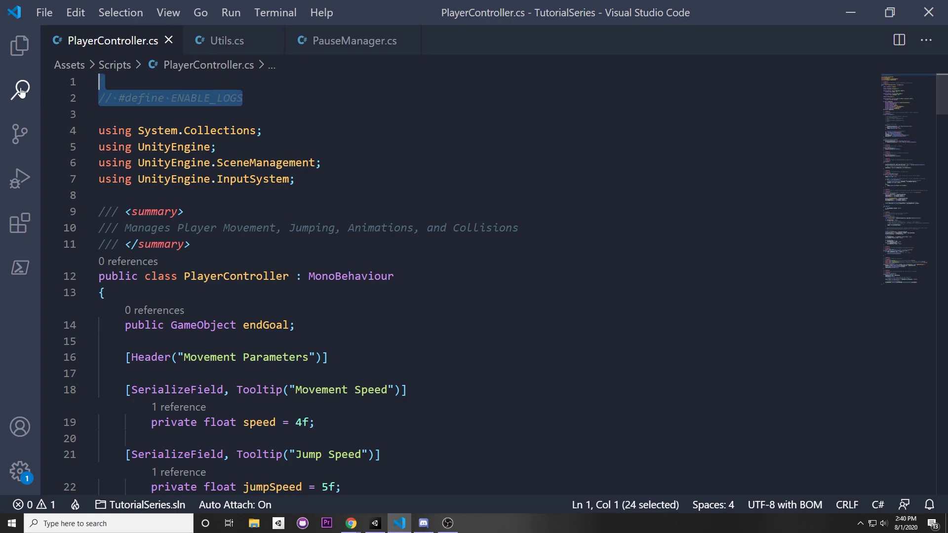
pyautogui.click(148, 114)
pyautogui.click(323, 97)
pyautogui.moveTo(323, 97)
pyautogui.mouseDown()
pyautogui.moveTo(99, 99)
pyautogui.moveTo(276, 114)
pyautogui.mouseUp()
pyautogui.click(277, 114)
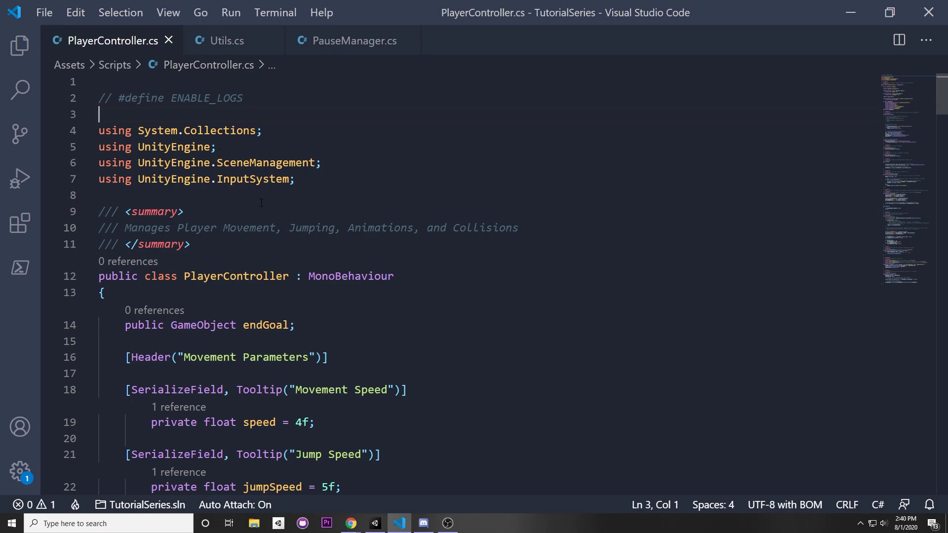
pyautogui.moveTo(119, 98); pyautogui.dragTo(244, 98)
pyautogui.click(316, 162)
pyautogui.click(850, 13)
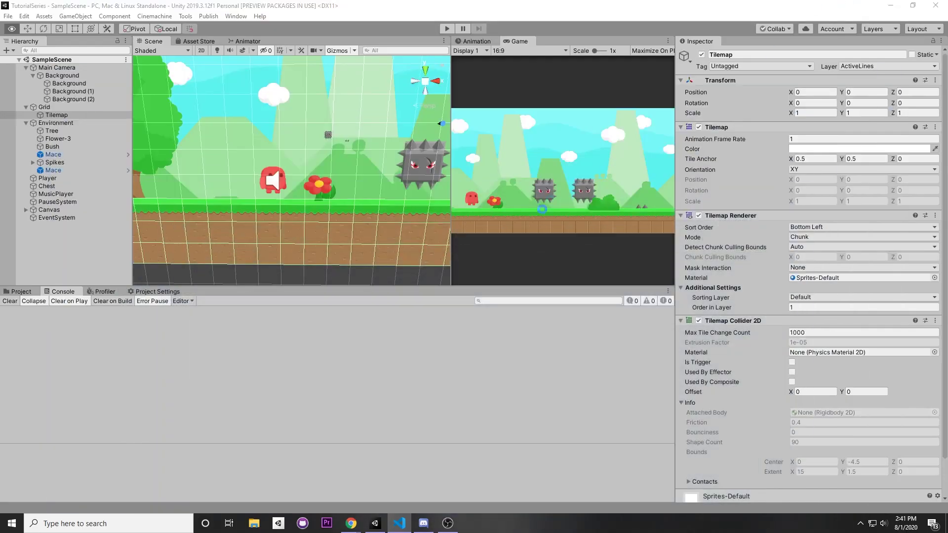
# - Add ENABLE_LOGS to the Player Scripting Define Symbols, then play and stop to see 1 and -1 logged
pyautogui.click(24, 16)
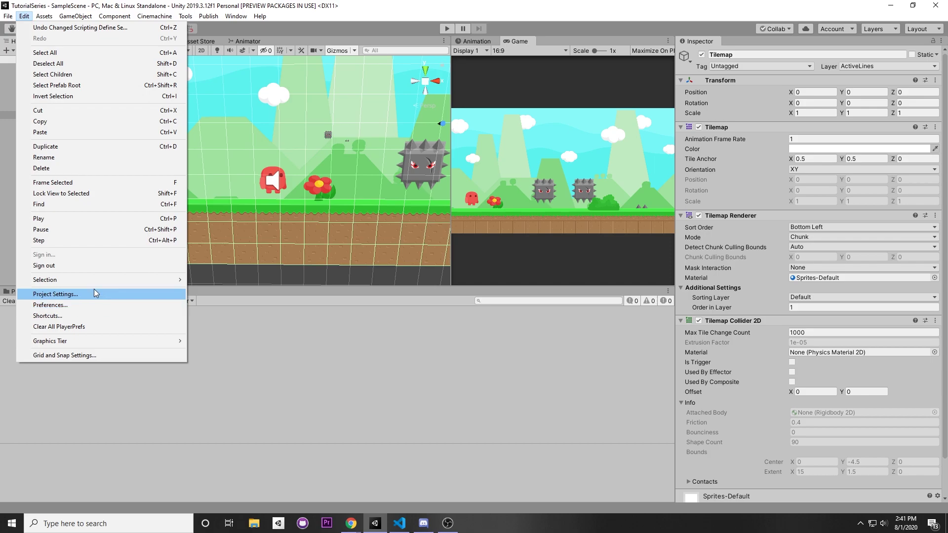
pyautogui.click(95, 293)
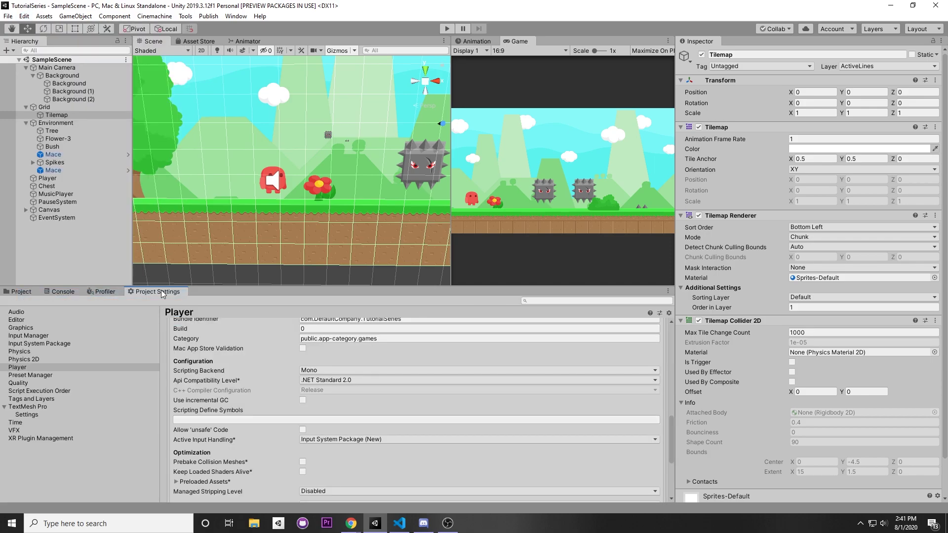
pyautogui.moveTo(161, 286); pyautogui.dragTo(238, 95)
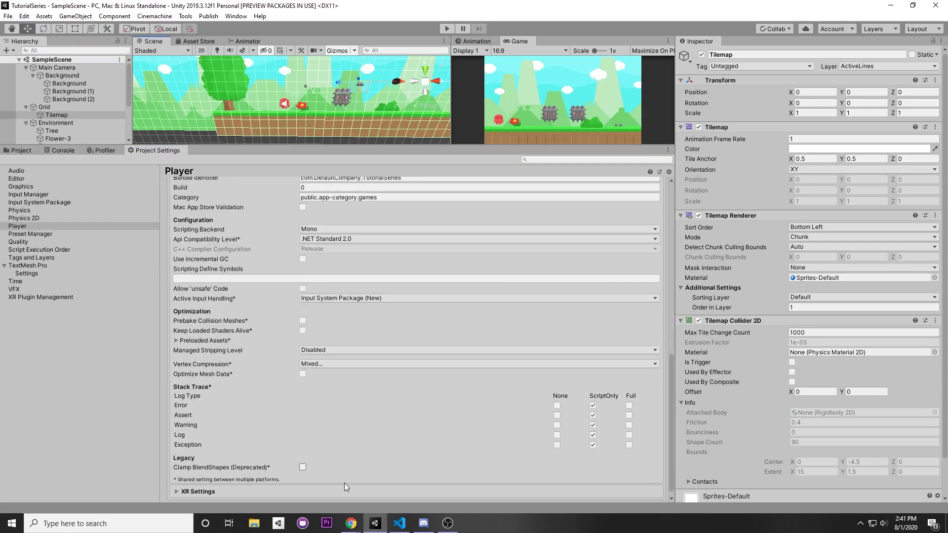
pyautogui.scroll(10, 192, 296)
pyautogui.scroll(-5, 215, 323)
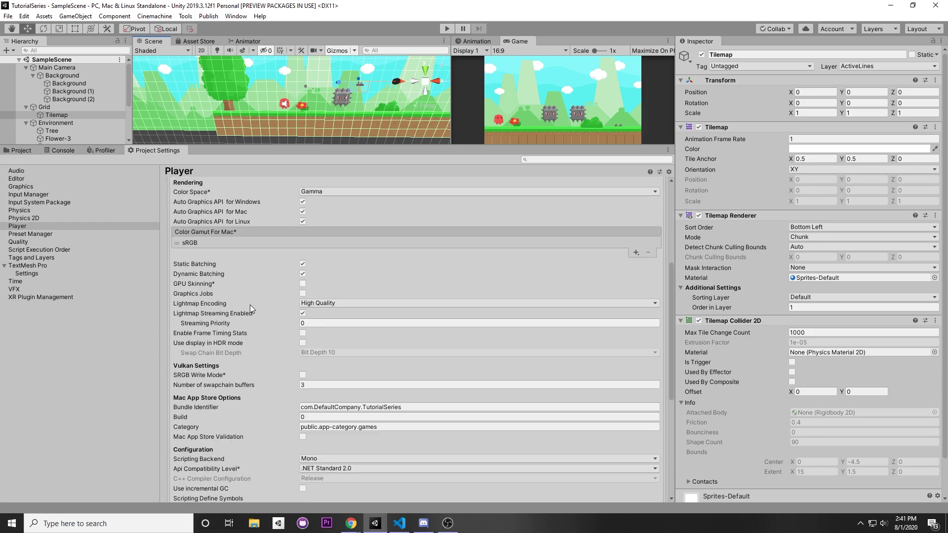
pyautogui.scroll(-5, 249, 304)
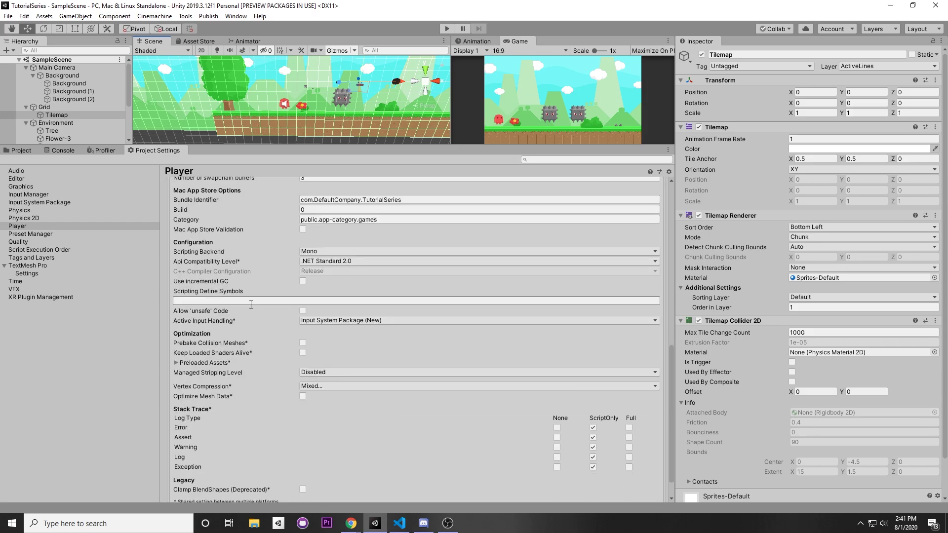
pyautogui.click(186, 300)
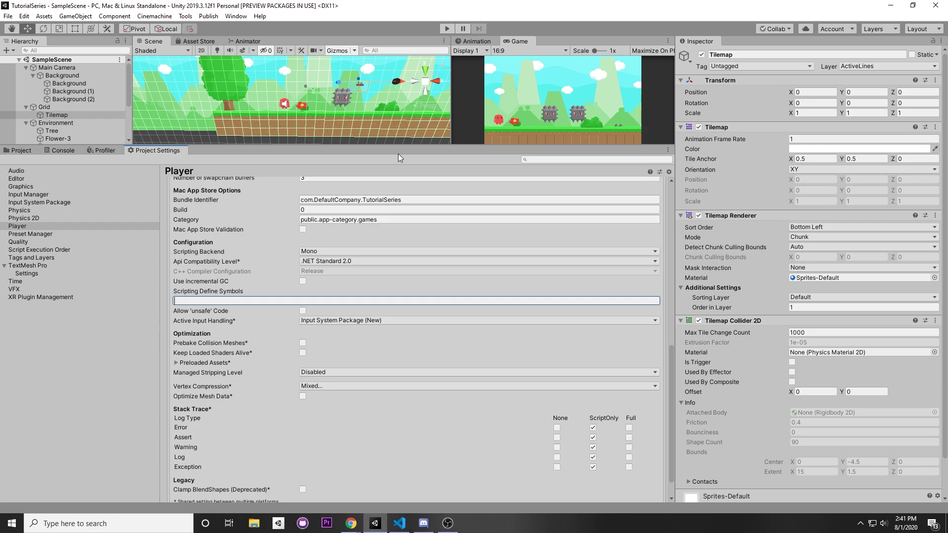
pyautogui.write('ENABLE_LOGS')
pyautogui.moveTo(223, 298); pyautogui.dragTo(127, 286)
pyautogui.hotkey('ctrl', 'p')
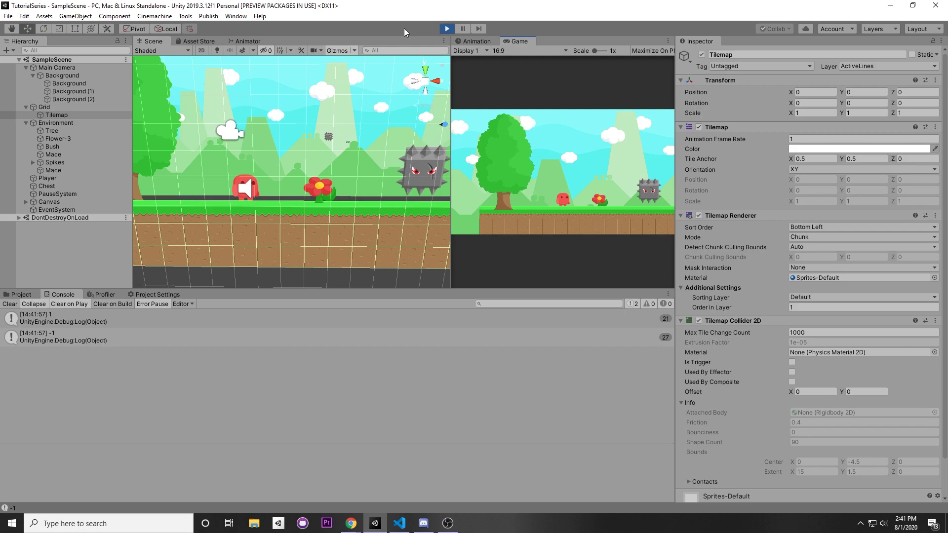
pyautogui.click(447, 28)
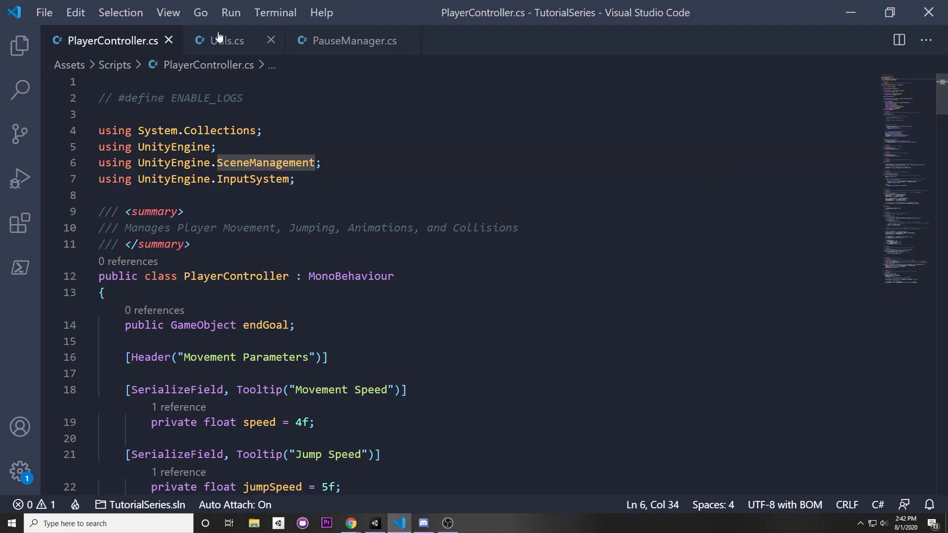
# - Scroll to the Jump function and highlight its grounded check on line 108
pyautogui.scroll(-6, 474, 284)
pyautogui.scroll(-8, 474, 284)
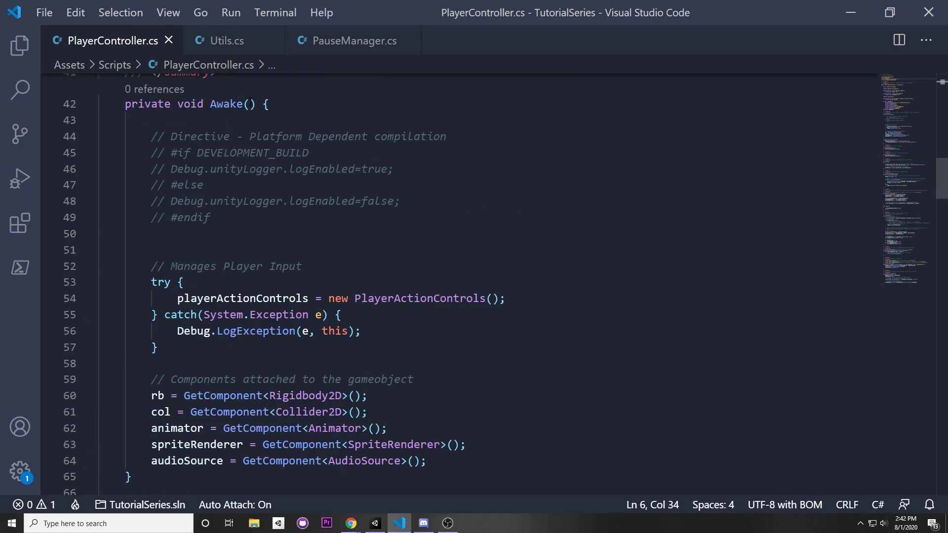
pyautogui.scroll(-10, 257, 363)
pyautogui.scroll(-9, 257, 363)
pyautogui.click(257, 364)
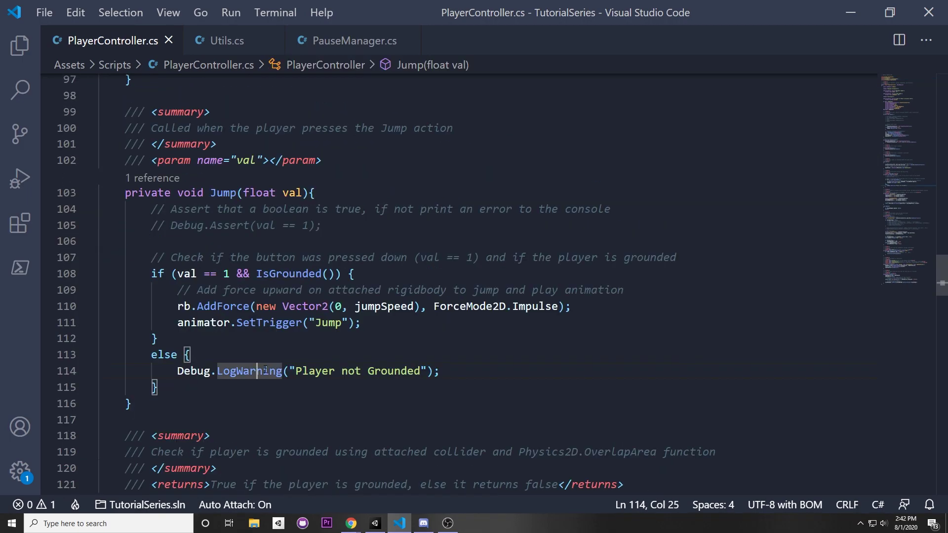
pyautogui.scroll(-1, 178, 268)
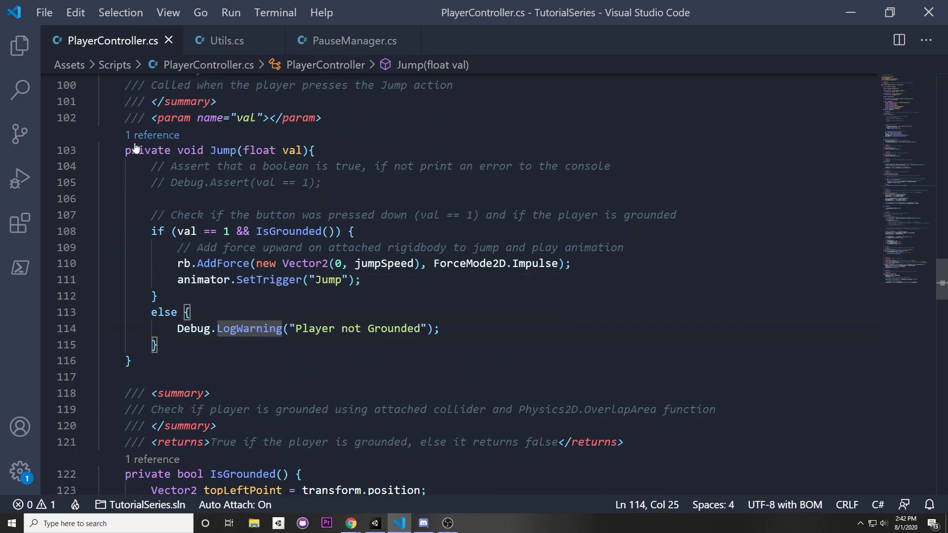
pyautogui.moveTo(134, 148); pyautogui.dragTo(244, 364)
pyautogui.click(243, 363)
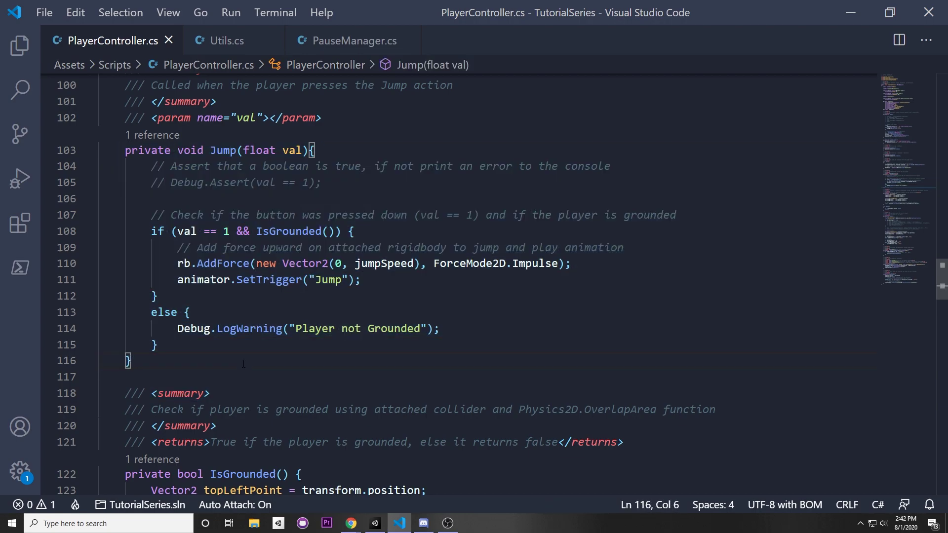
pyautogui.keyDown('ctrl'); pyautogui.scroll(-3, 243, 364); pyautogui.keyUp('ctrl')
pyautogui.keyDown('ctrl'); pyautogui.scroll(4, 244, 364); pyautogui.keyUp('ctrl')
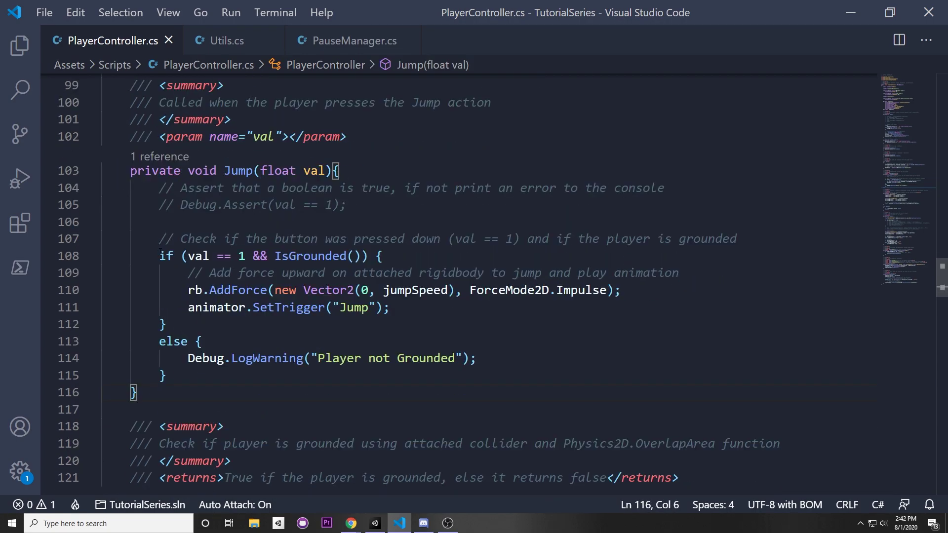
pyautogui.moveTo(159, 251)
pyautogui.mouseDown()
pyautogui.moveTo(197, 274)
pyautogui.moveTo(383, 256)
pyautogui.mouseUp()
pyautogui.click(382, 255)
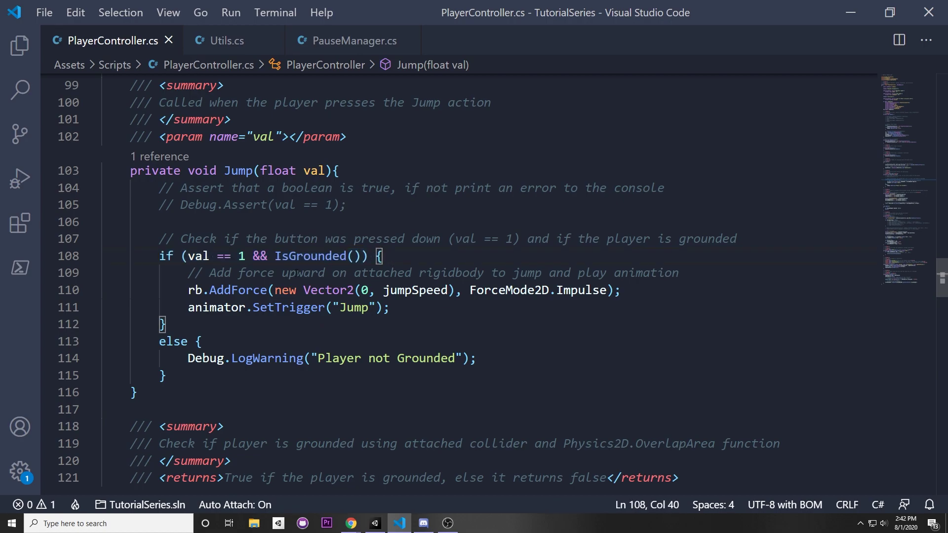
# - Highlight the jump force lines and the else branch's Debug.LogWarning("Player not Grounded"), then return to Unity
pyautogui.moveTo(261, 257); pyautogui.dragTo(325, 239)
pyautogui.moveTo(190, 272); pyautogui.dragTo(332, 289)
pyautogui.click(165, 356)
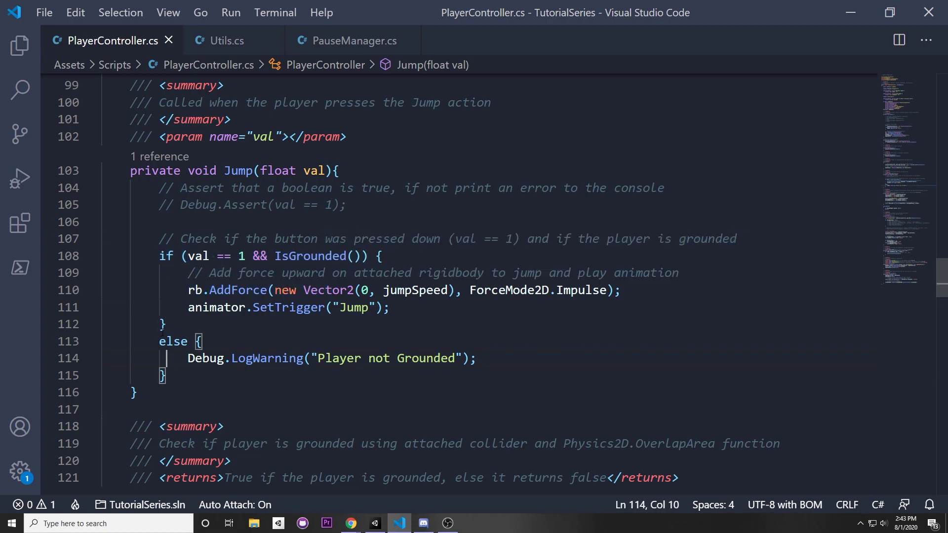
pyautogui.moveTo(162, 332)
pyautogui.mouseDown()
pyautogui.moveTo(167, 376)
pyautogui.moveTo(144, 349)
pyautogui.moveTo(512, 392)
pyautogui.moveTo(476, 357)
pyautogui.mouseUp()
pyautogui.click(166, 376)
pyautogui.click(166, 376)
pyautogui.click(477, 358)
pyautogui.hotkey('alt', 'Tab')
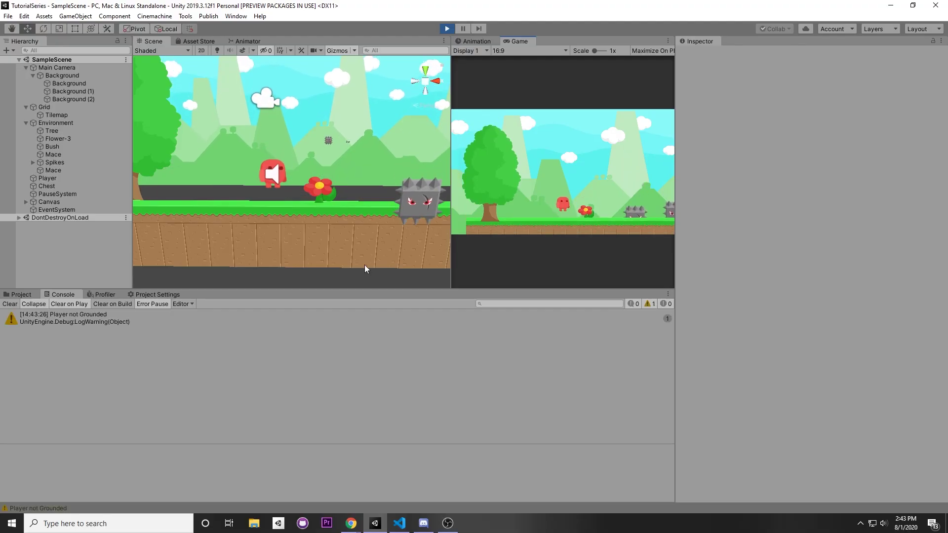
# - Inspect the Player not Grounded warning's stack trace and toggle the Console's error and warning filters
pyautogui.click(98, 321)
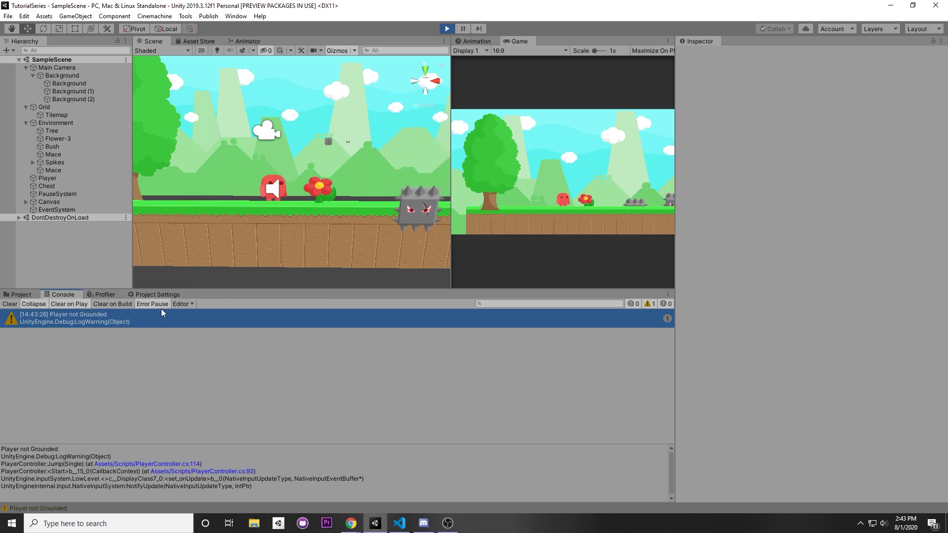
pyautogui.click(633, 305)
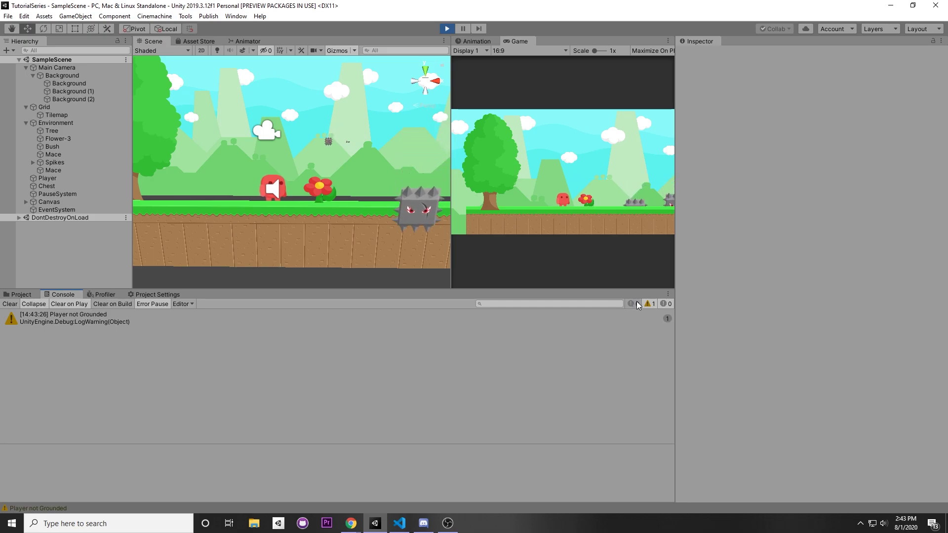
pyautogui.click(632, 304)
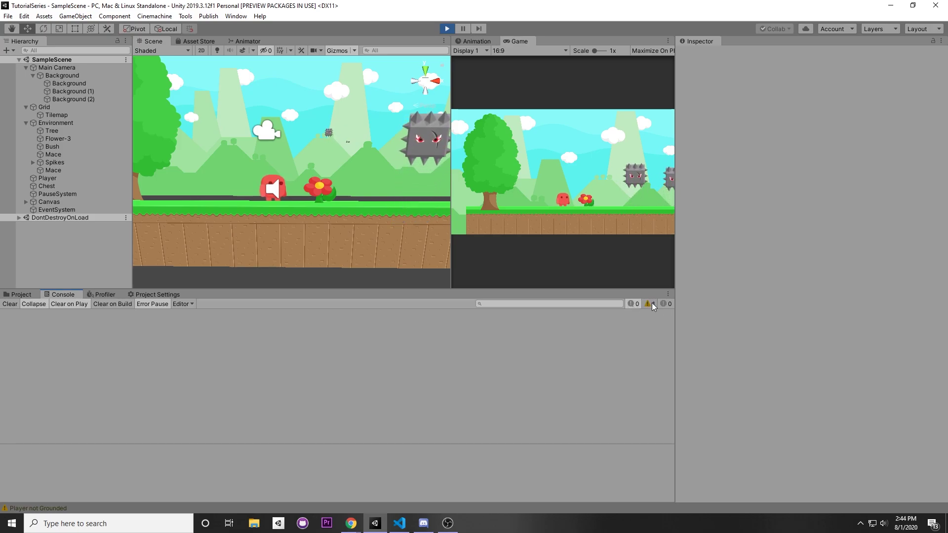
pyautogui.click(650, 304)
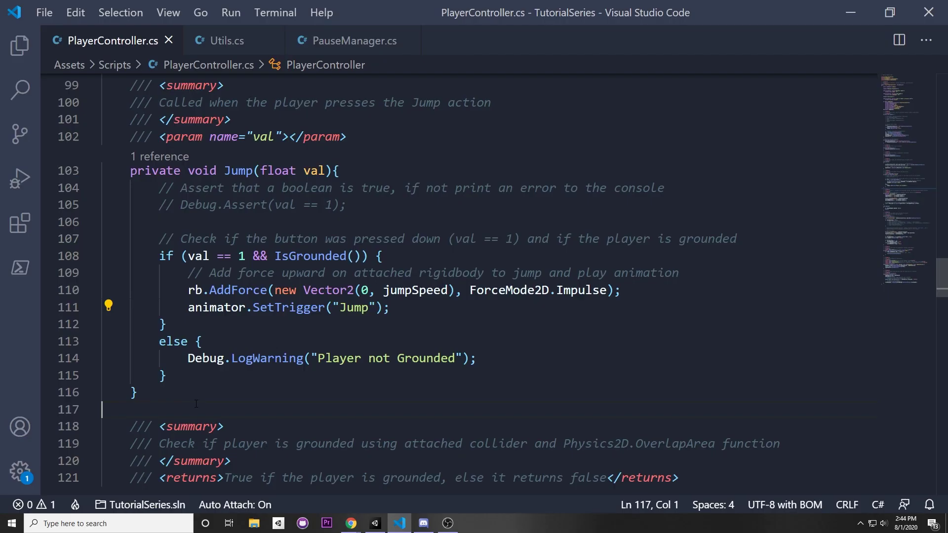
# - Change Debug.LogWarning to Debug.LogError in Jump's else branch and save
pyautogui.doubleClick(274, 357)
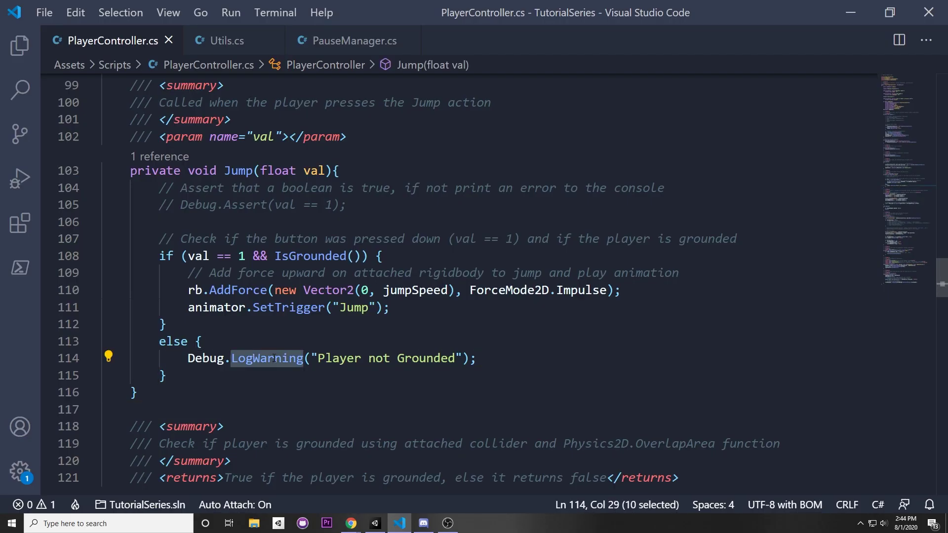
pyautogui.press('BackSpace')
pyautogui.press('BackSpace')
pyautogui.write('.')
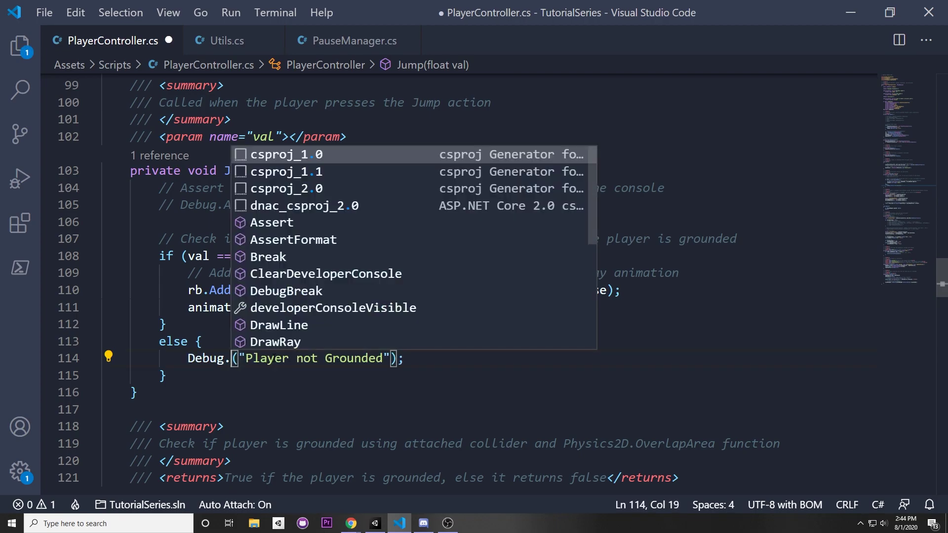
pyautogui.write('LogE')
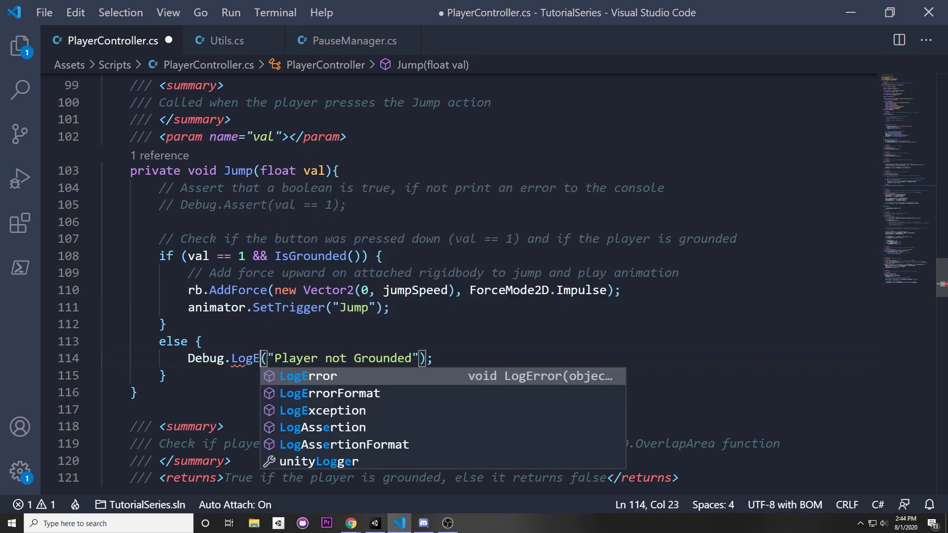
pyautogui.press('Tab')
pyautogui.hotkey('ctrl', 's')
# - Jump in Play mode, view the Player not Grounded error's stack trace, and highlight the else branch
pyautogui.hotkey('alt', 'Tab')
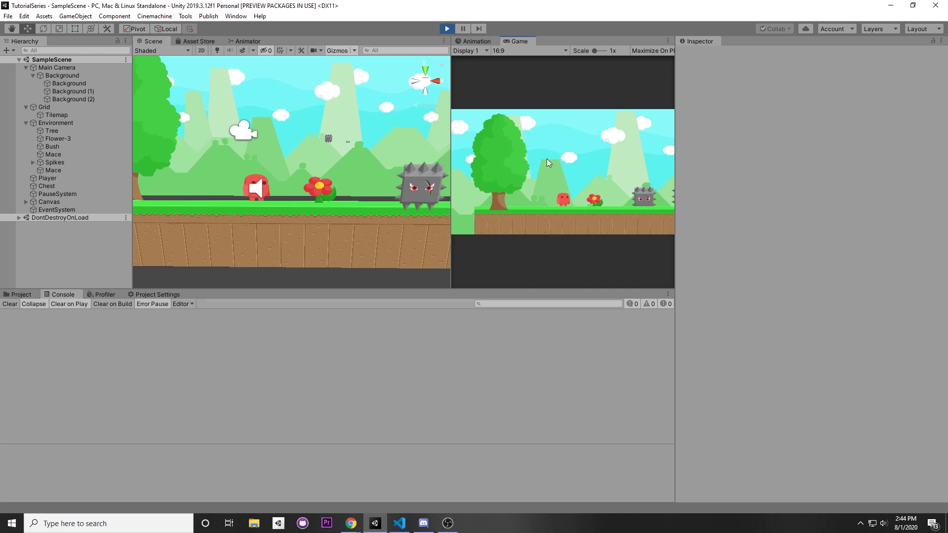
pyautogui.press('space')
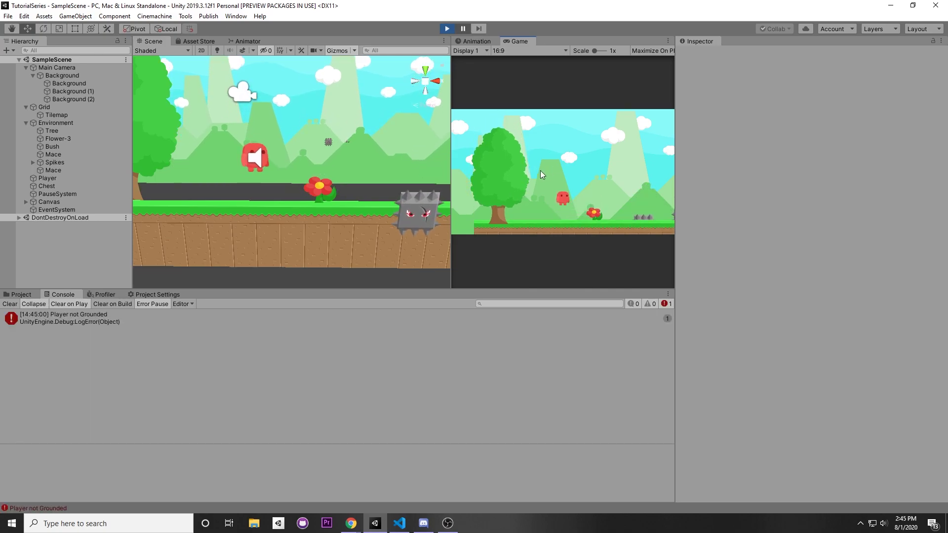
pyautogui.click(68, 316)
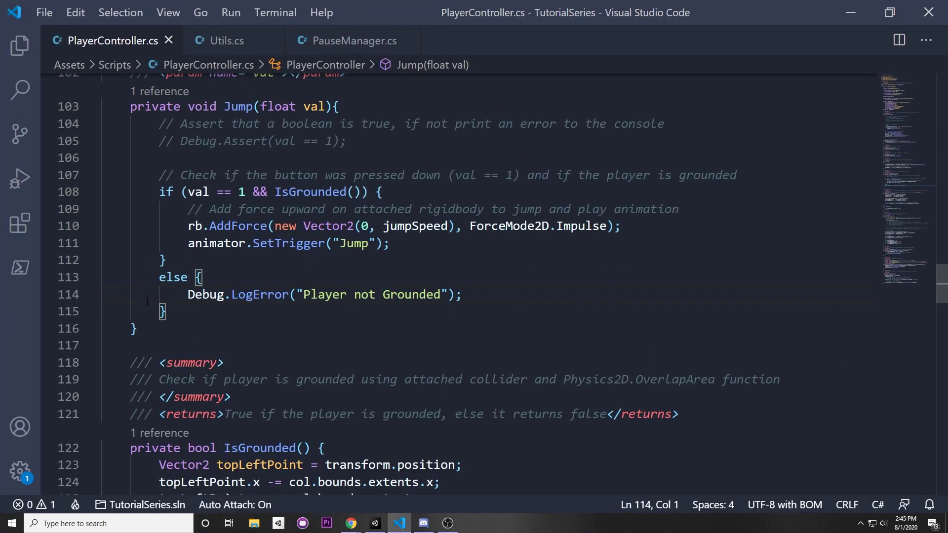
pyautogui.moveTo(123, 277); pyautogui.dragTo(486, 299)
pyautogui.click(220, 283)
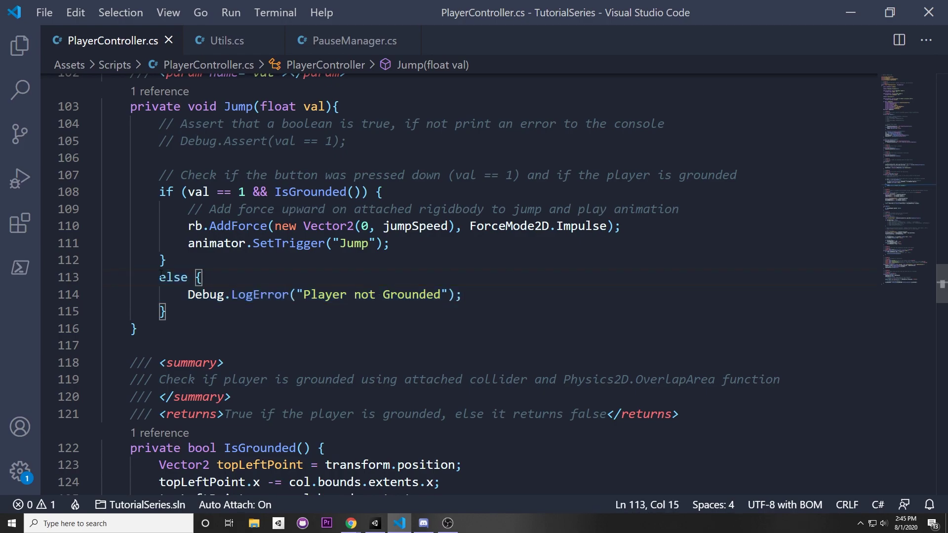
pyautogui.moveTo(141, 329); pyautogui.dragTo(130, 155)
pyautogui.click(317, 271)
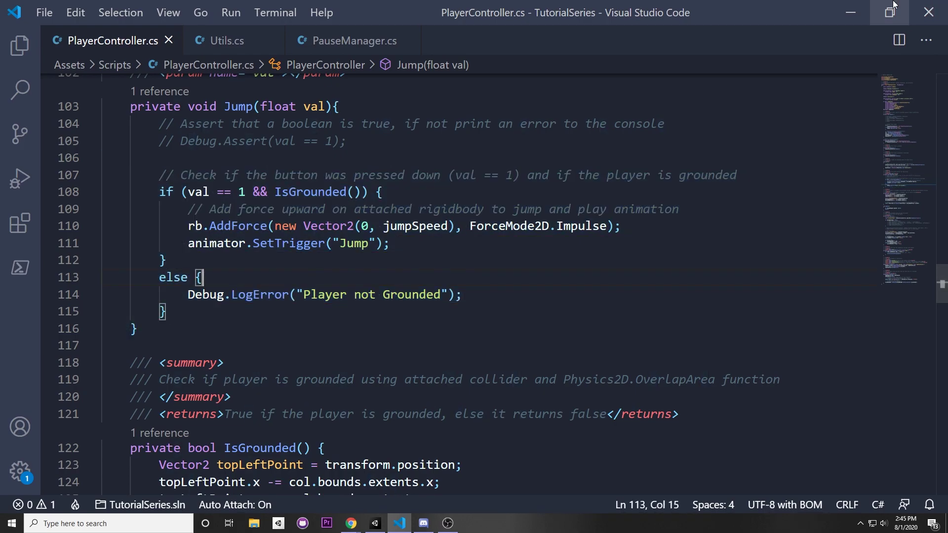
# - Comment out the else block, uncomment Debug.Assert(val == 1), save, and highlight the assert line
pyautogui.hotkey('ctrl', 'z')
pyautogui.moveTo(347, 225); pyautogui.dragTo(143, 228)
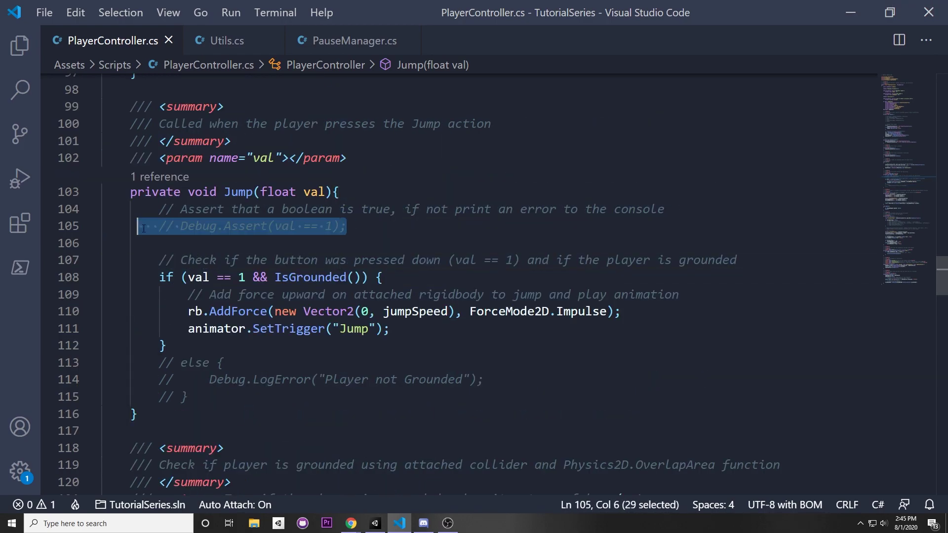
pyautogui.hotkey('ctrl', '/')
pyautogui.hotkey('ctrl', 's')
pyautogui.click(380, 328)
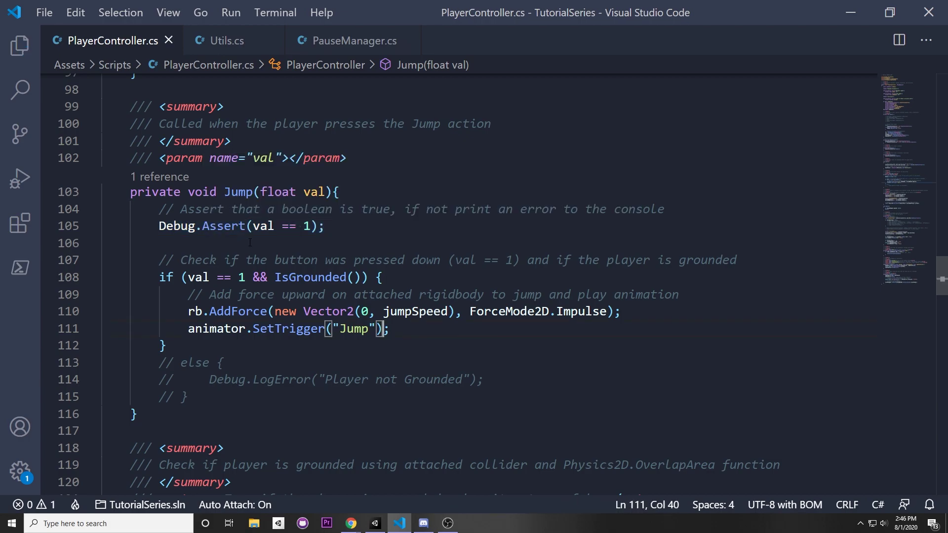
pyautogui.moveTo(259, 209)
pyautogui.mouseDown()
pyautogui.moveTo(281, 226)
pyautogui.moveTo(253, 226)
pyautogui.mouseUp()
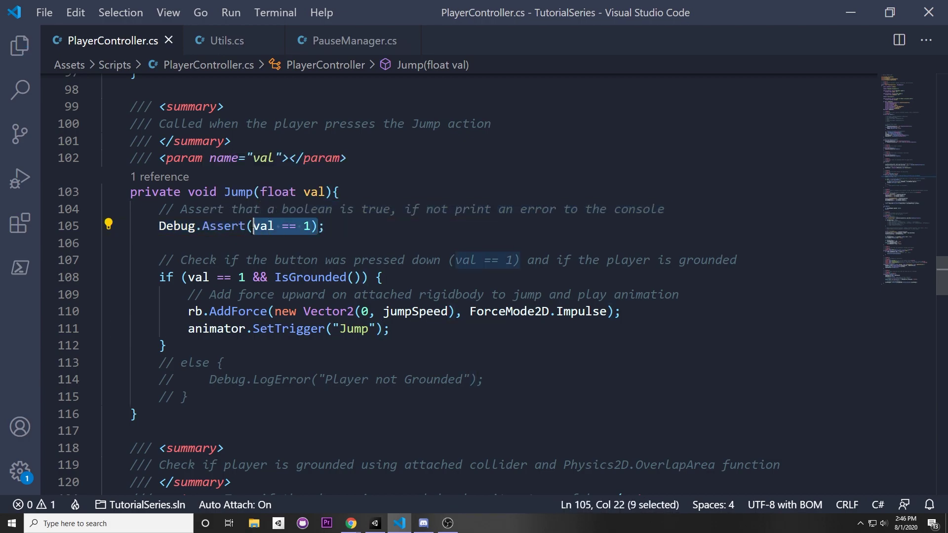
pyautogui.click(229, 257)
pyautogui.scroll(1, 231, 252)
pyautogui.moveTo(159, 268); pyautogui.dragTo(338, 274)
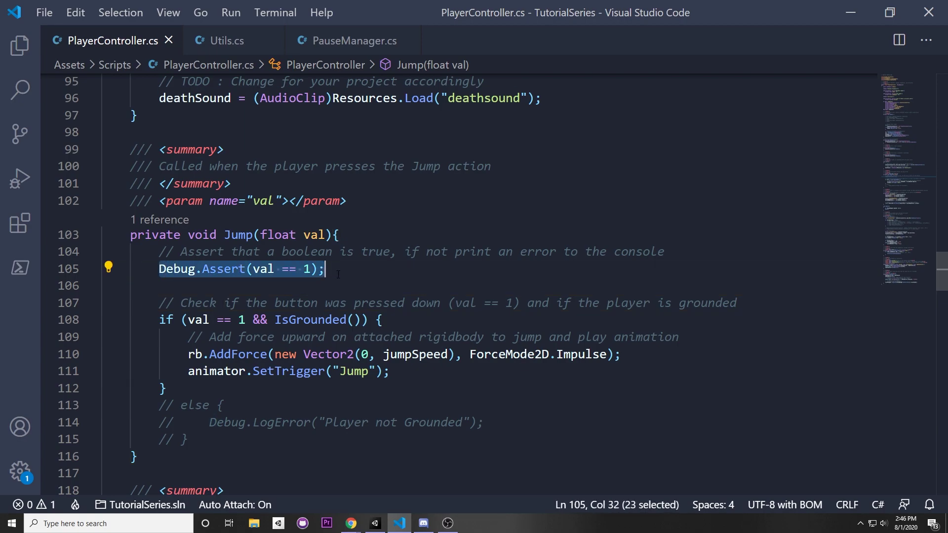
pyautogui.moveTo(155, 269); pyautogui.dragTo(399, 280)
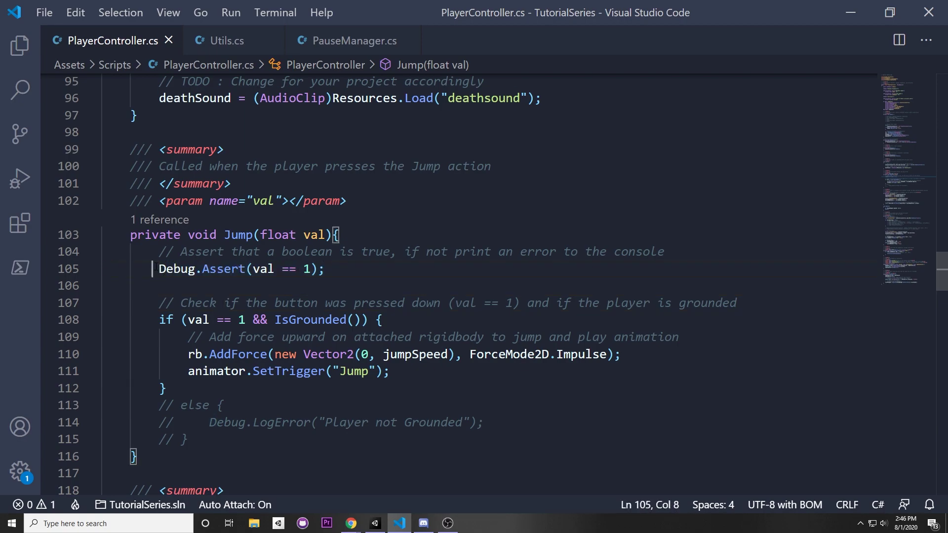
pyautogui.click(188, 299)
# - Change the assertion to val == 0, save, and open the Assertion failed entry from Unity's Console
pyautogui.click(195, 337)
pyautogui.moveTo(208, 286); pyautogui.dragTo(310, 269)
pyautogui.click(292, 270)
pyautogui.click(310, 271)
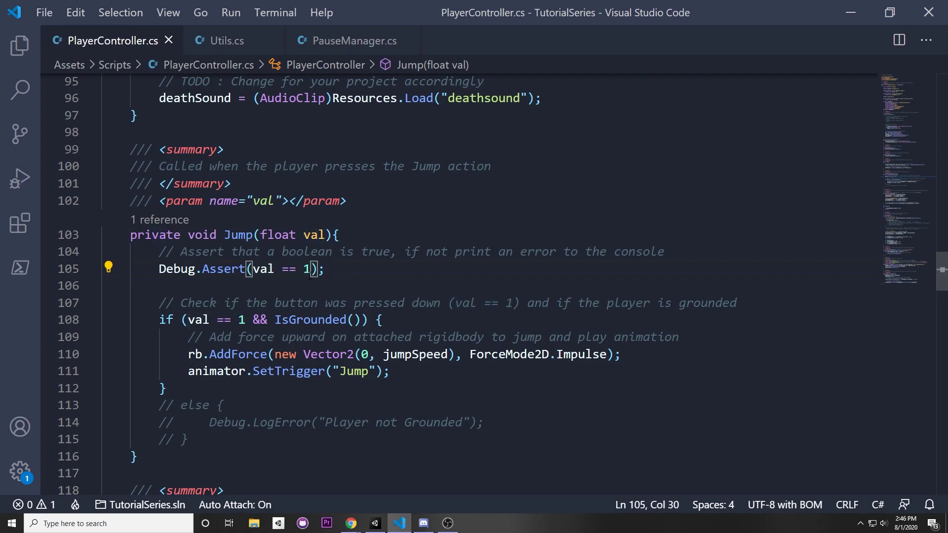
pyautogui.click(326, 269)
pyautogui.moveTo(310, 269); pyautogui.dragTo(253, 269)
pyautogui.click(277, 286)
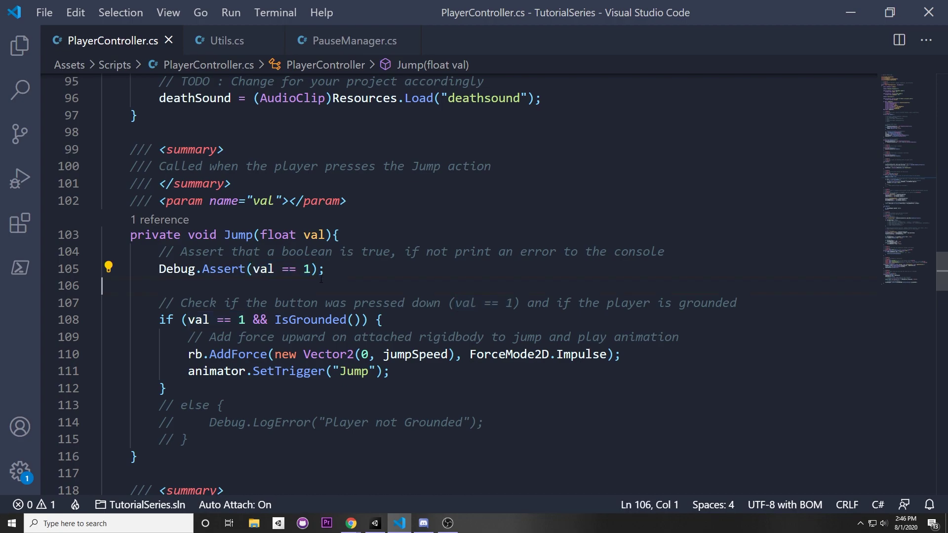
pyautogui.click(304, 269)
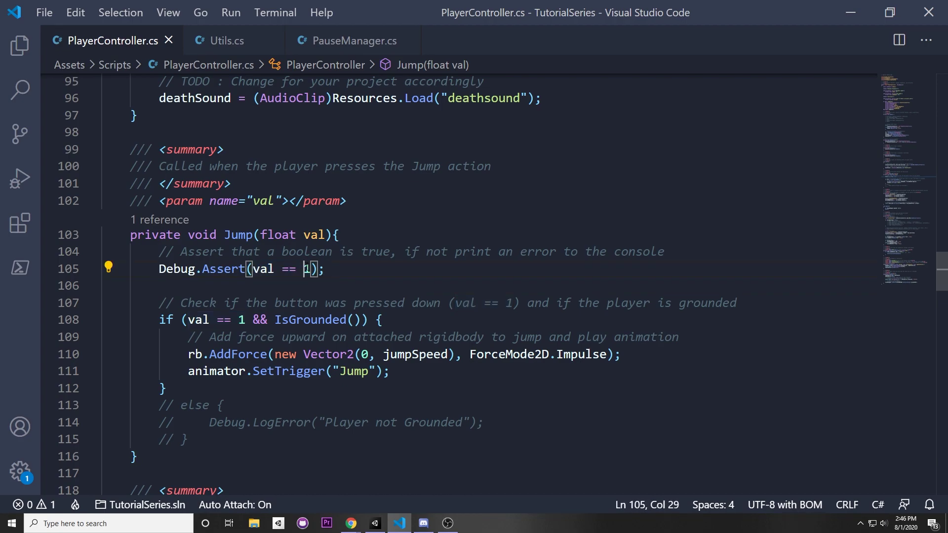
pyautogui.press('Delete')
pyautogui.write('0')
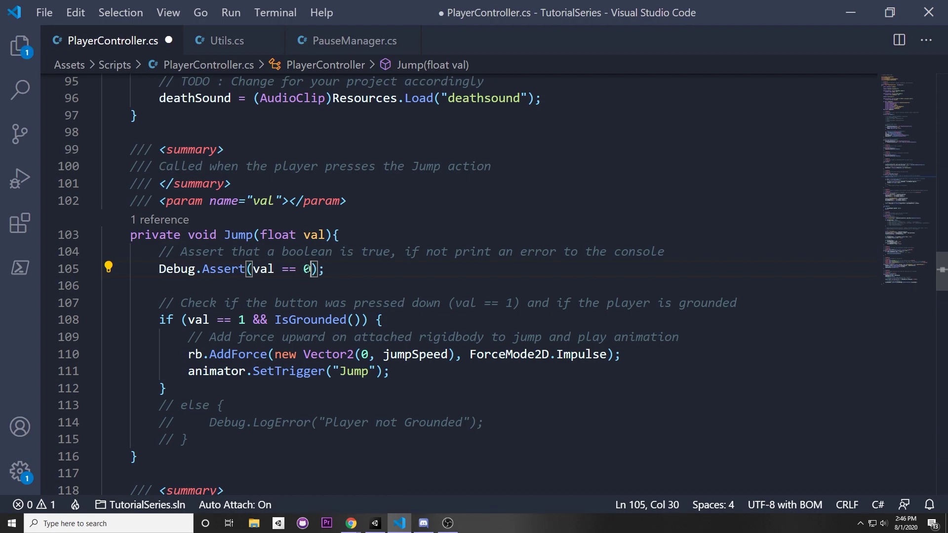
pyautogui.hotkey('ctrl', 's')
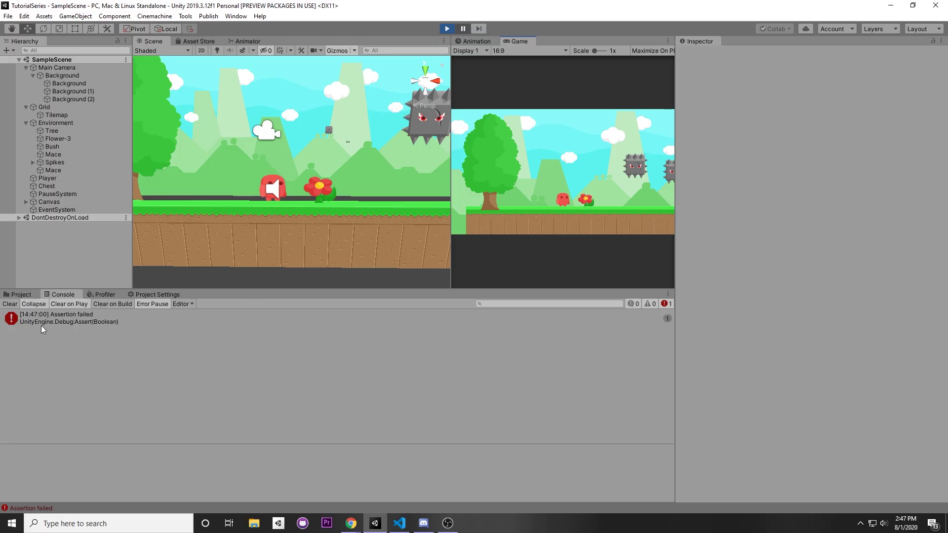
pyautogui.doubleClick(111, 316)
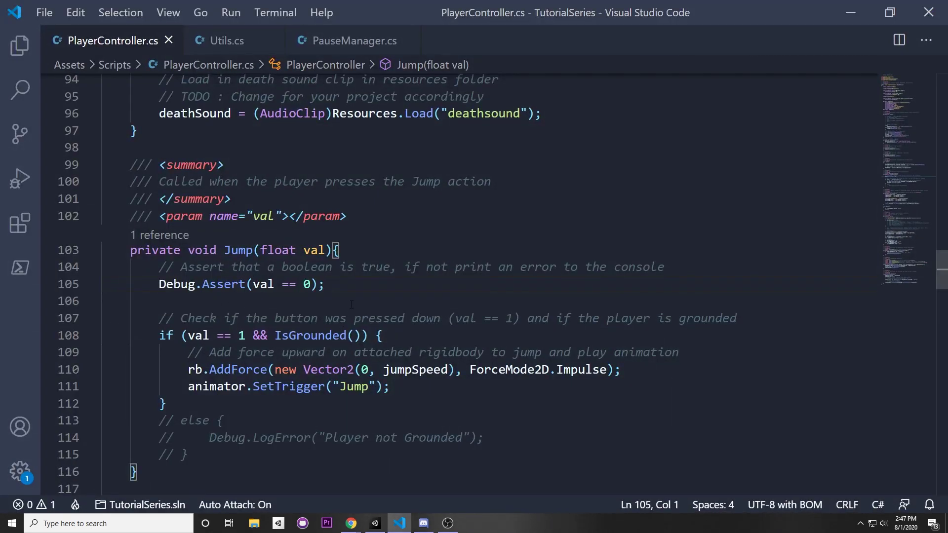
pyautogui.click(225, 280)
pyautogui.scroll(10, 249, 274)
pyautogui.moveTo(162, 184); pyautogui.dragTo(208, 249)
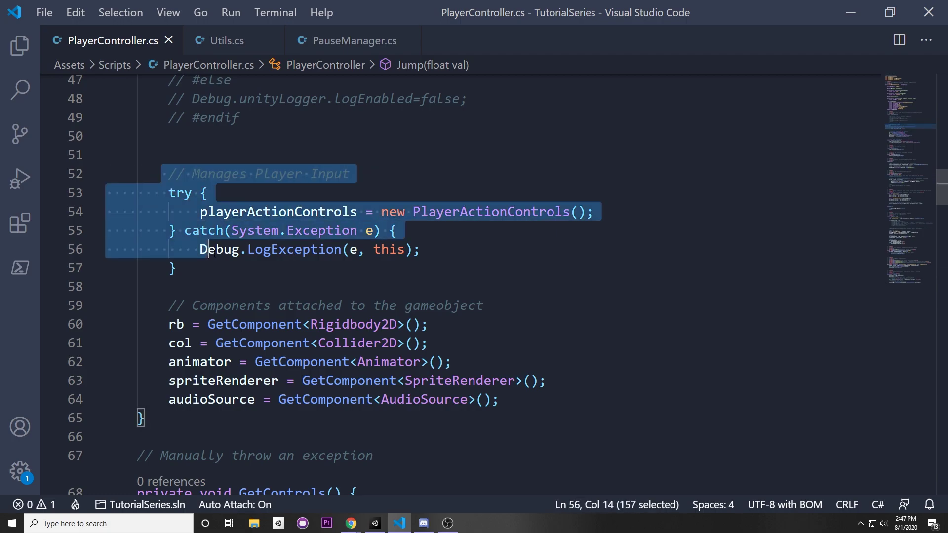
pyautogui.click(168, 286)
pyautogui.doubleClick(270, 249)
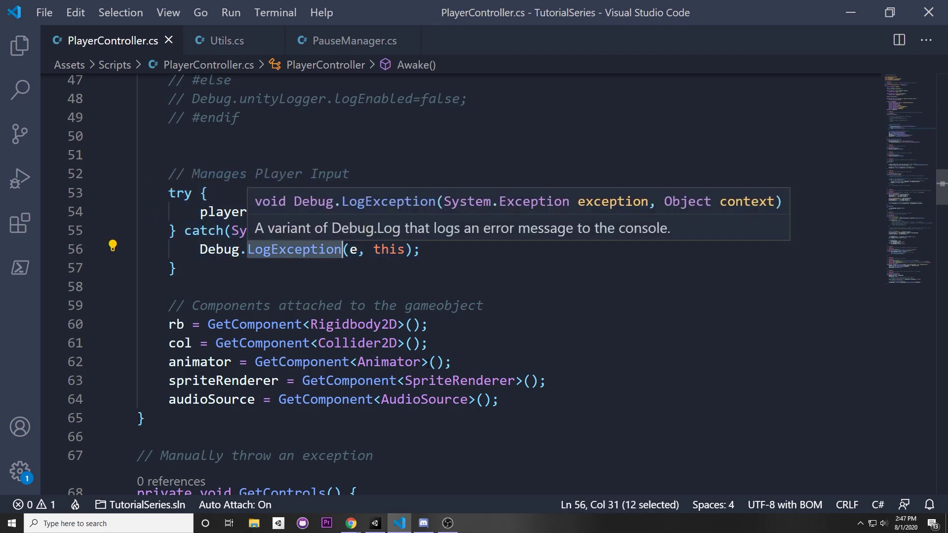
pyautogui.scroll(1, 270, 244)
pyautogui.scroll(-1, 270, 245)
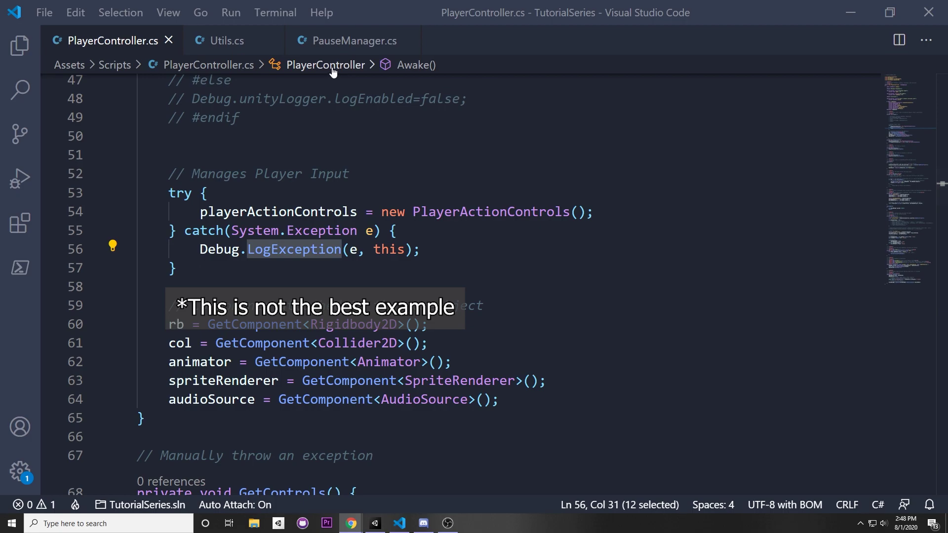
pyautogui.moveTo(171, 196); pyautogui.dragTo(177, 268)
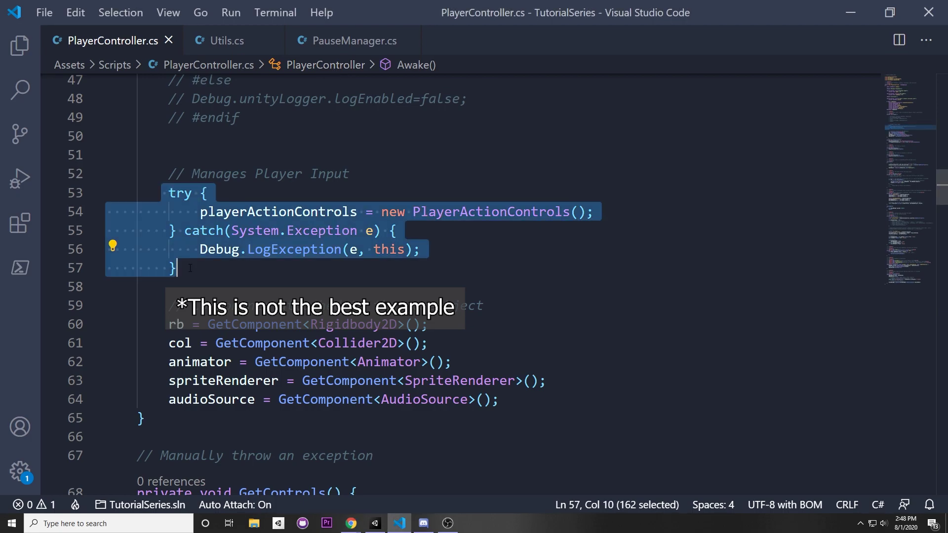
pyautogui.press('Escape')
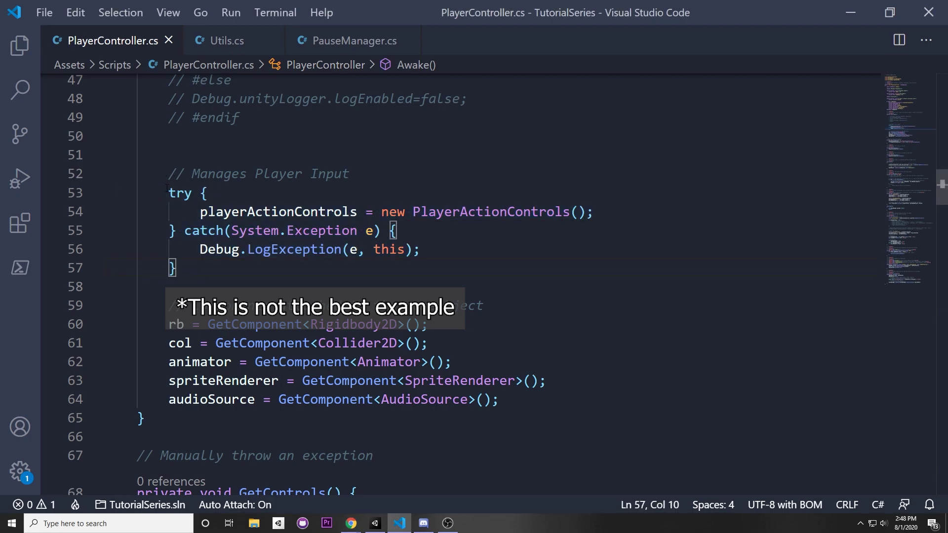
pyautogui.moveTo(168, 193); pyautogui.dragTo(177, 230)
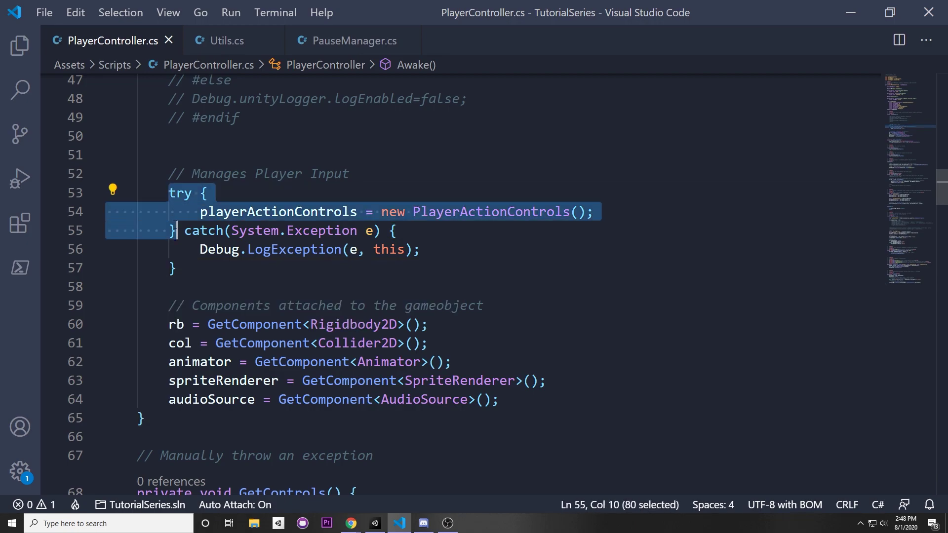
pyautogui.click(201, 212)
pyautogui.click(216, 198)
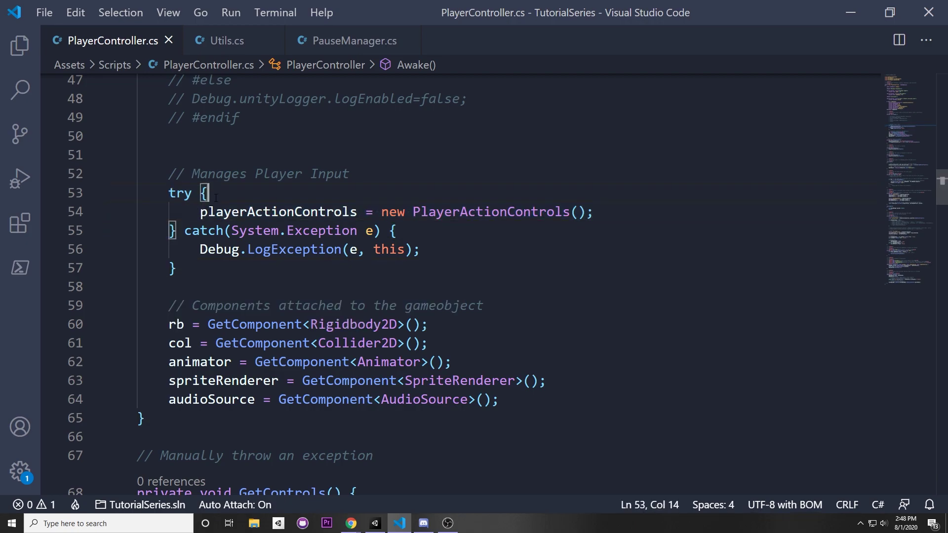
pyautogui.moveTo(186, 183)
pyautogui.mouseDown()
pyautogui.moveTo(184, 230)
pyautogui.moveTo(226, 213)
pyautogui.mouseUp()
pyautogui.click(225, 212)
pyautogui.press('Home')
pyautogui.press('End')
pyautogui.moveTo(185, 192)
pyautogui.mouseDown()
pyautogui.moveTo(185, 231)
pyautogui.moveTo(177, 192)
pyautogui.mouseUp()
pyautogui.click(177, 248)
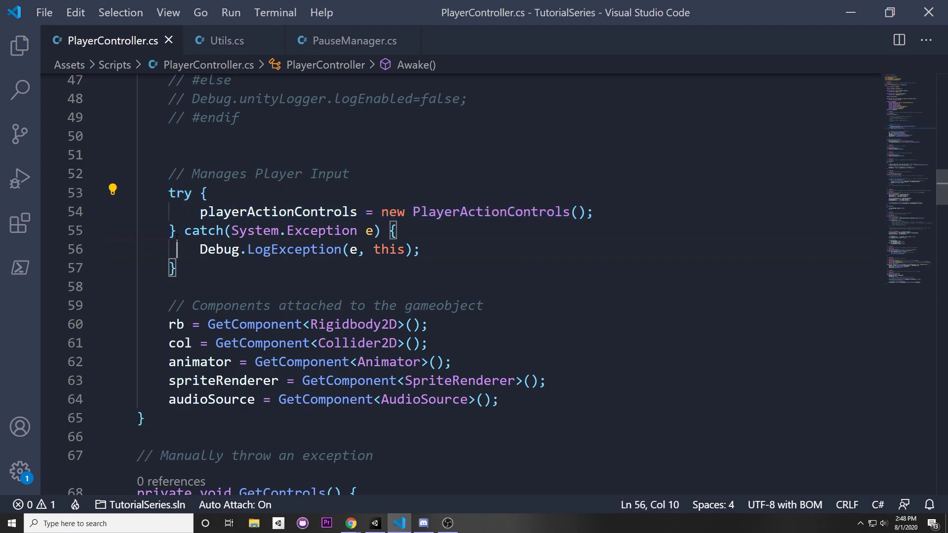
pyautogui.moveTo(185, 230)
pyautogui.mouseDown()
pyautogui.moveTo(341, 248)
pyautogui.moveTo(381, 230)
pyautogui.mouseUp()
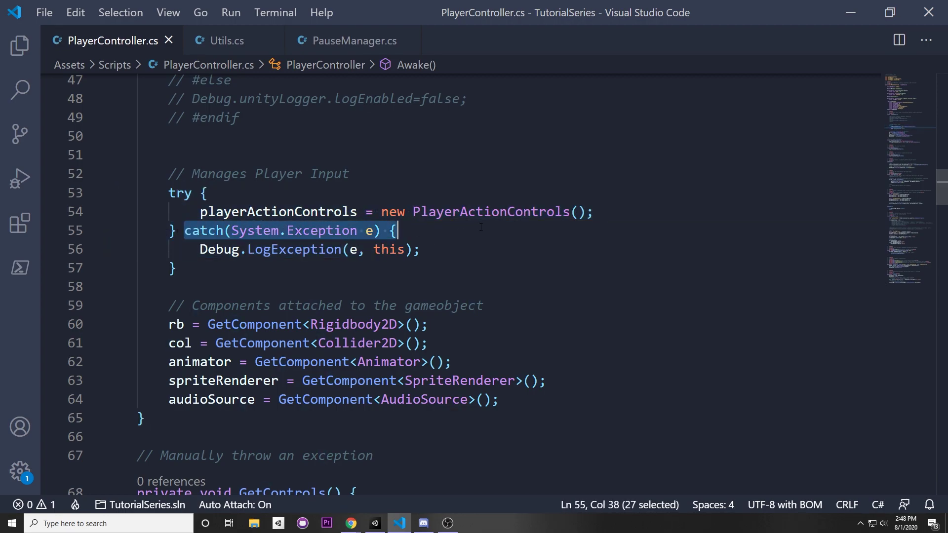
pyautogui.moveTo(199, 249)
pyautogui.mouseDown()
pyautogui.moveTo(398, 249)
pyautogui.moveTo(423, 266)
pyautogui.mouseUp()
pyautogui.click(207, 249)
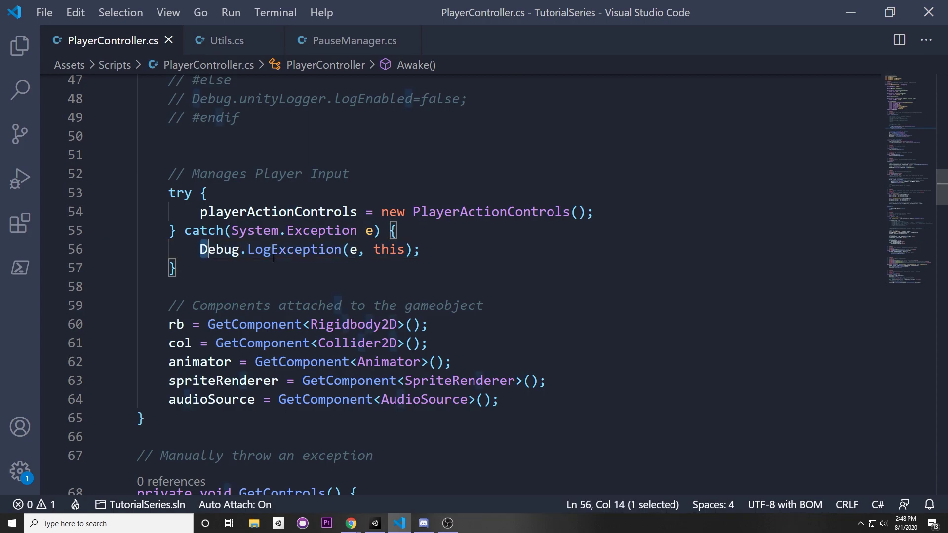
pyautogui.moveTo(200, 248); pyautogui.dragTo(454, 248)
pyautogui.moveTo(105, 212)
pyautogui.mouseDown()
pyautogui.moveTo(193, 231)
pyautogui.moveTo(105, 286)
pyautogui.mouseUp()
pyautogui.click(105, 286)
pyautogui.moveTo(177, 268); pyautogui.dragTo(181, 230)
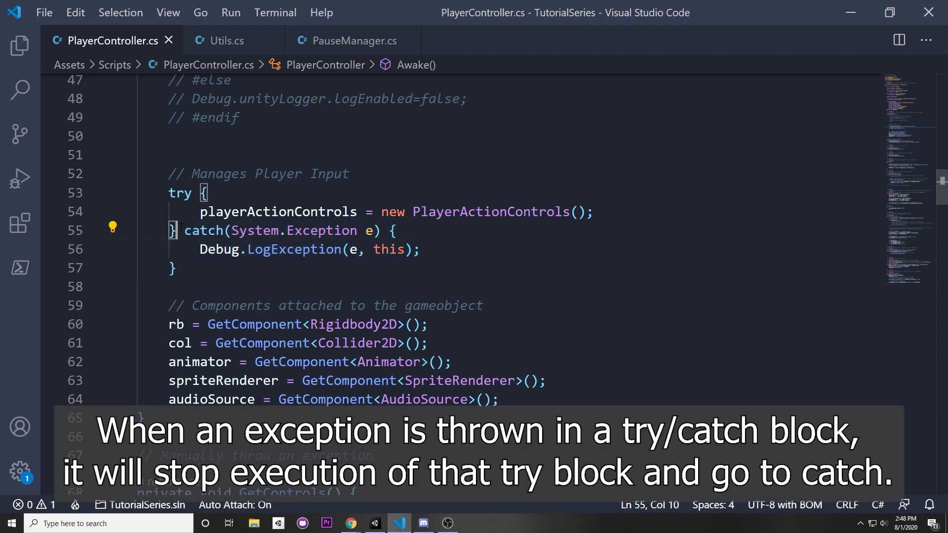
pyautogui.doubleClick(180, 230)
pyautogui.moveTo(106, 287); pyautogui.dragTo(584, 403)
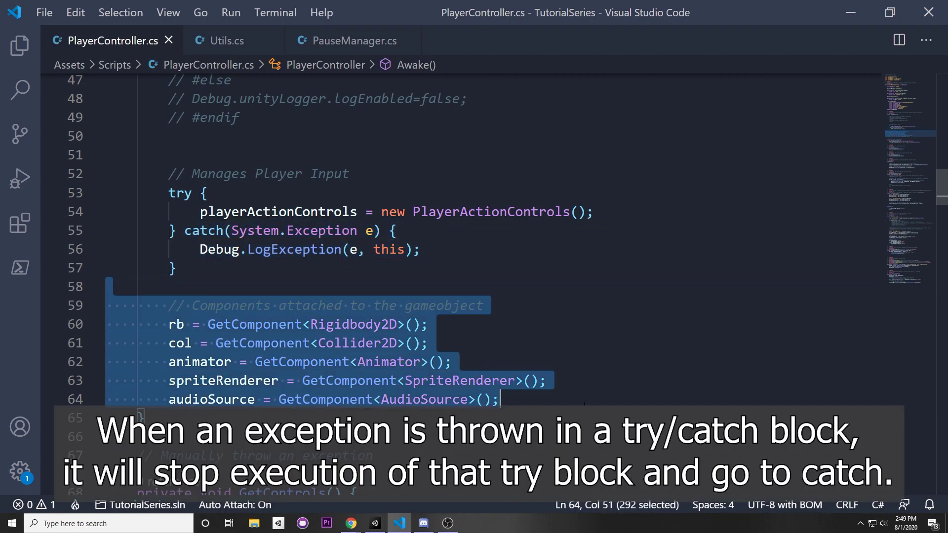
pyautogui.scroll(-1, 411, 311)
pyautogui.click(121, 239)
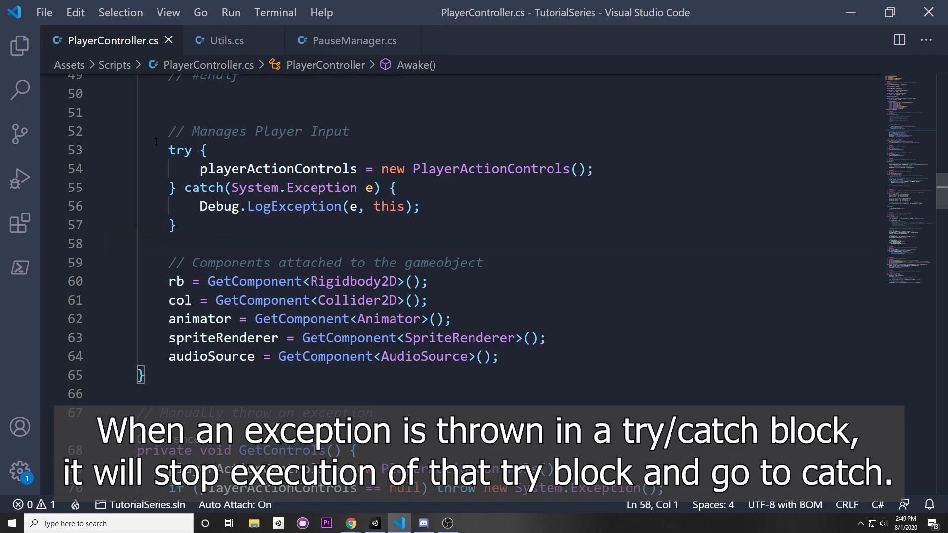
pyautogui.moveTo(200, 169); pyautogui.dragTo(648, 171)
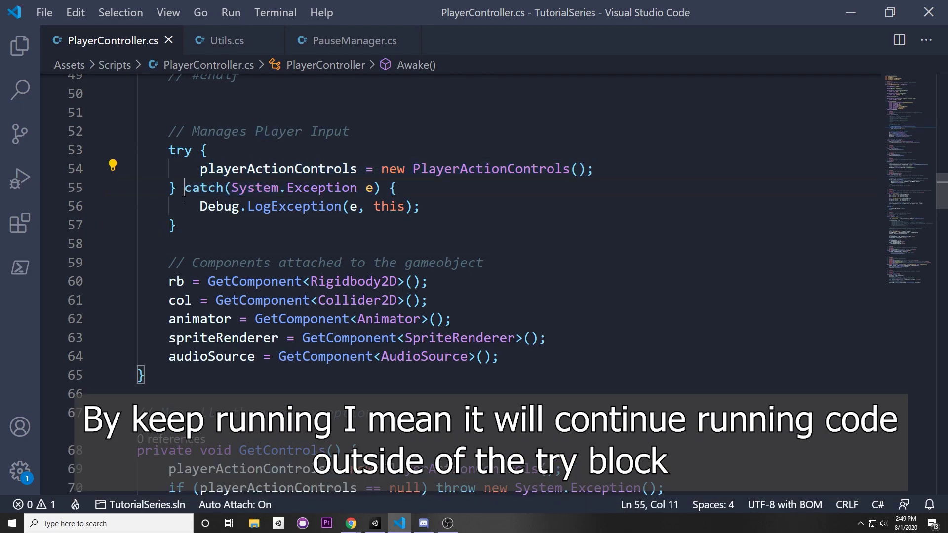
pyautogui.moveTo(184, 188); pyautogui.dragTo(177, 225)
pyautogui.scroll(-3, 203, 235)
pyautogui.scroll(-3, 204, 235)
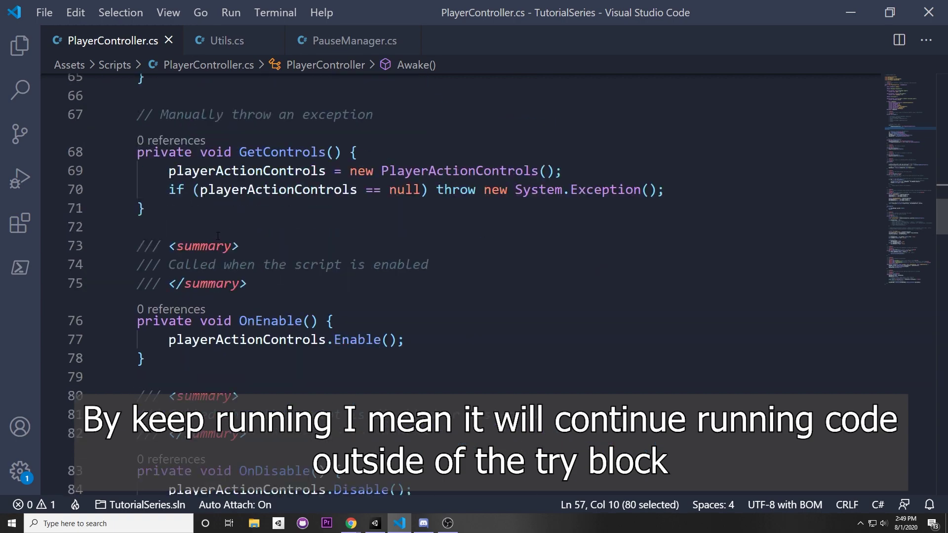
pyautogui.scroll(-5, 204, 235)
pyautogui.scroll(-4, 375, 324)
pyautogui.scroll(-3, 375, 323)
pyautogui.scroll(6, 376, 323)
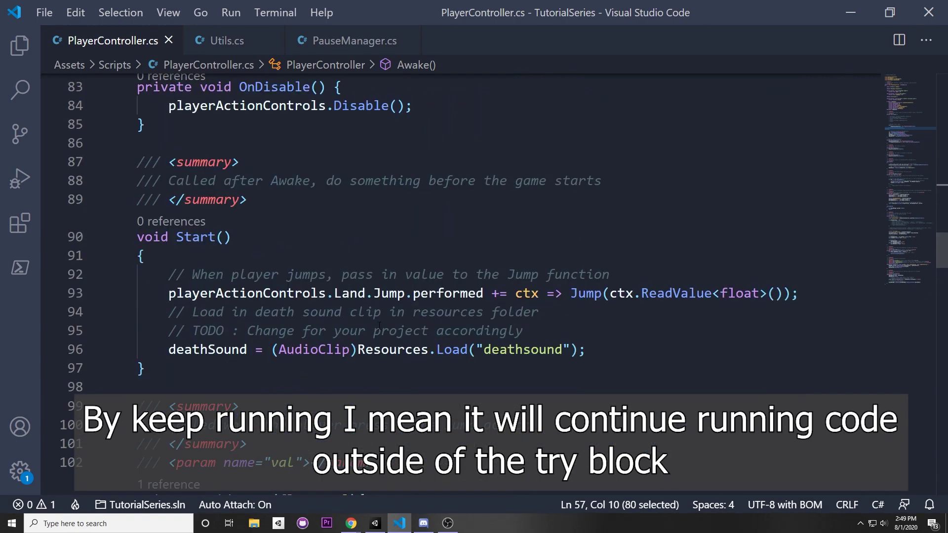
pyautogui.scroll(6, 346, 326)
pyautogui.scroll(4, 296, 335)
pyautogui.scroll(2, 247, 342)
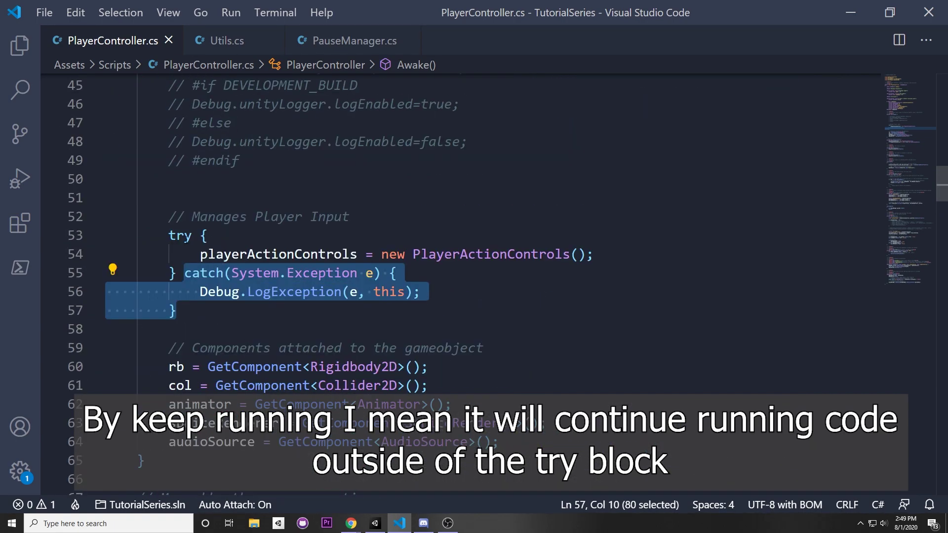
pyautogui.click(163, 235)
pyautogui.keyDown('shift'); pyautogui.click(235, 335); pyautogui.keyUp('shift')
pyautogui.click(235, 334)
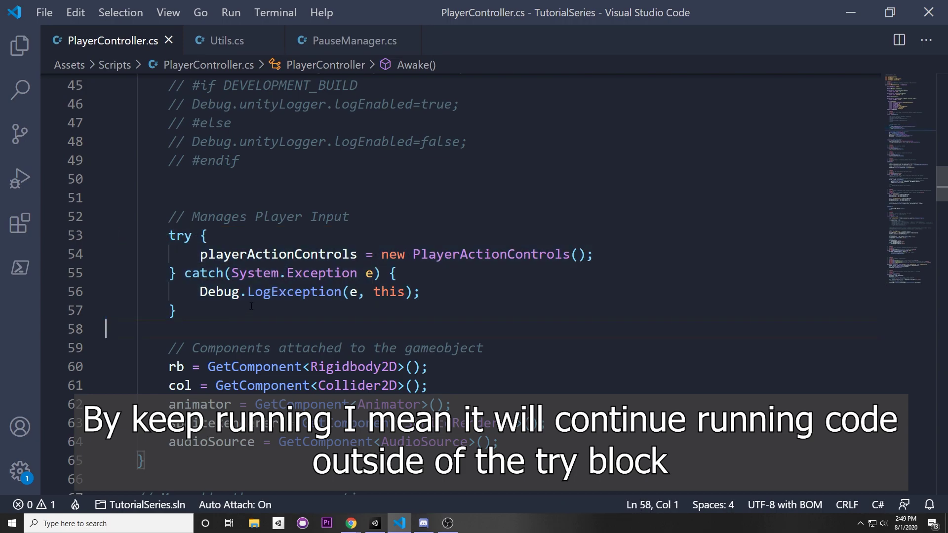
pyautogui.moveTo(236, 331); pyautogui.dragTo(110, 217)
pyautogui.click(200, 291)
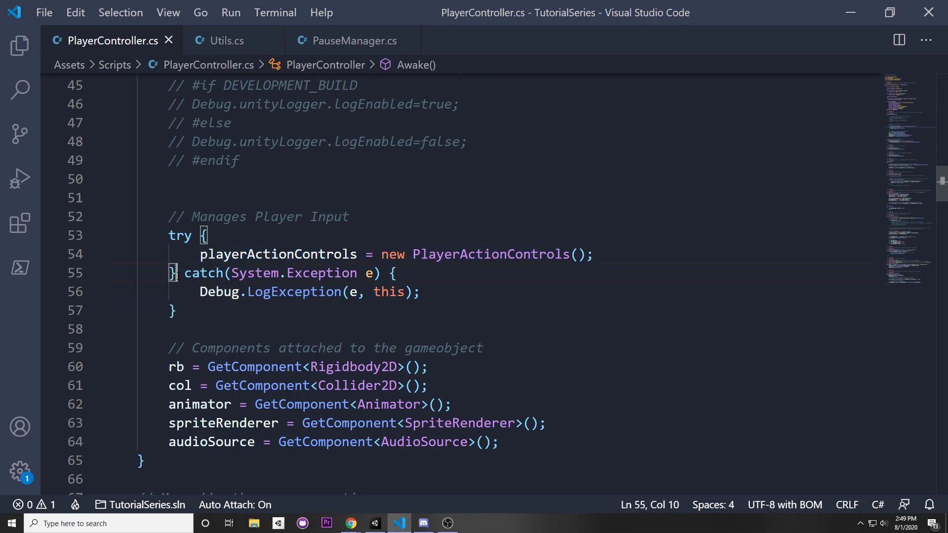
pyautogui.doubleClick(222, 274)
pyautogui.moveTo(232, 273); pyautogui.dragTo(369, 274)
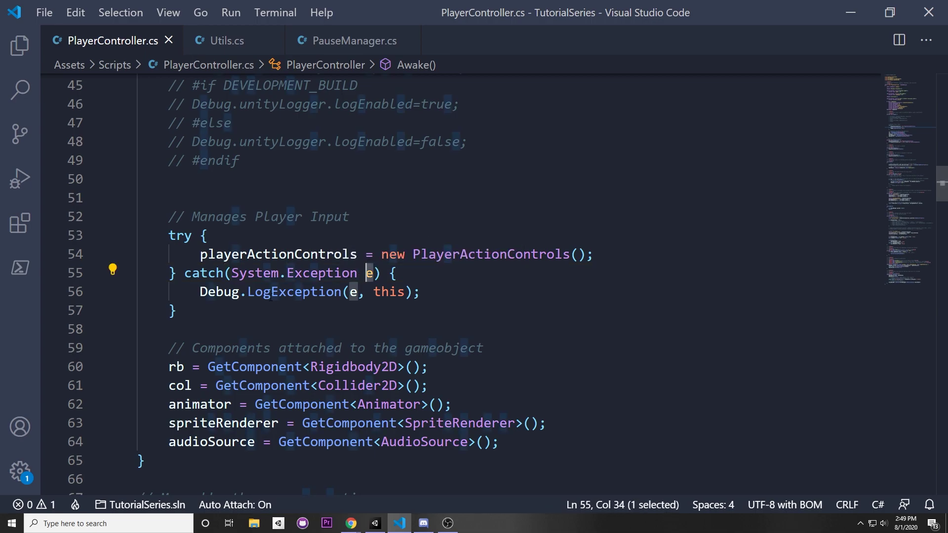
pyautogui.moveTo(191, 289); pyautogui.dragTo(176, 311)
pyautogui.click(271, 348)
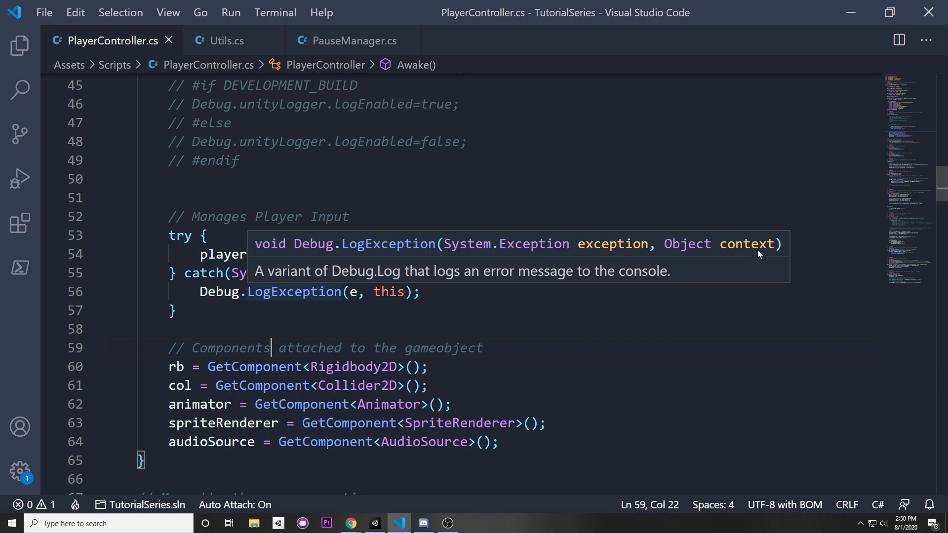
pyautogui.click(400, 292)
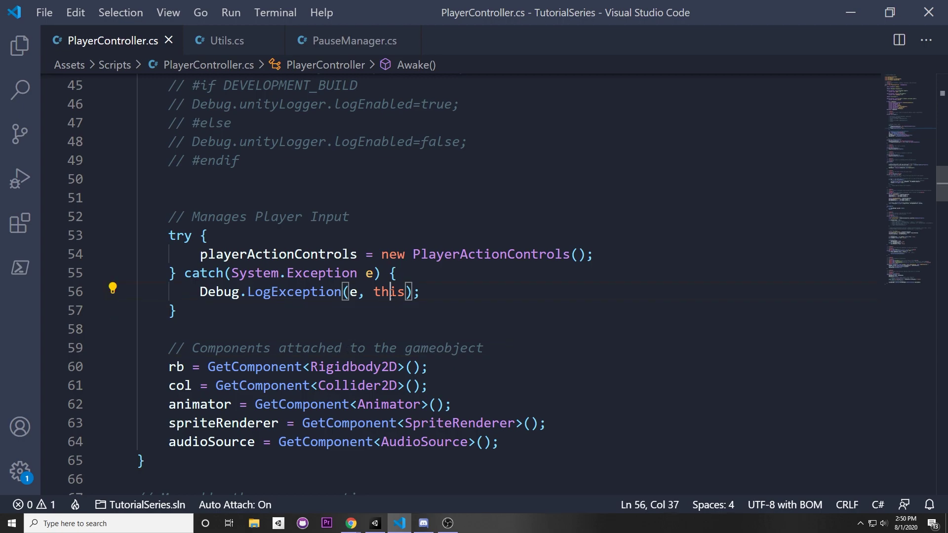
pyautogui.doubleClick(390, 291)
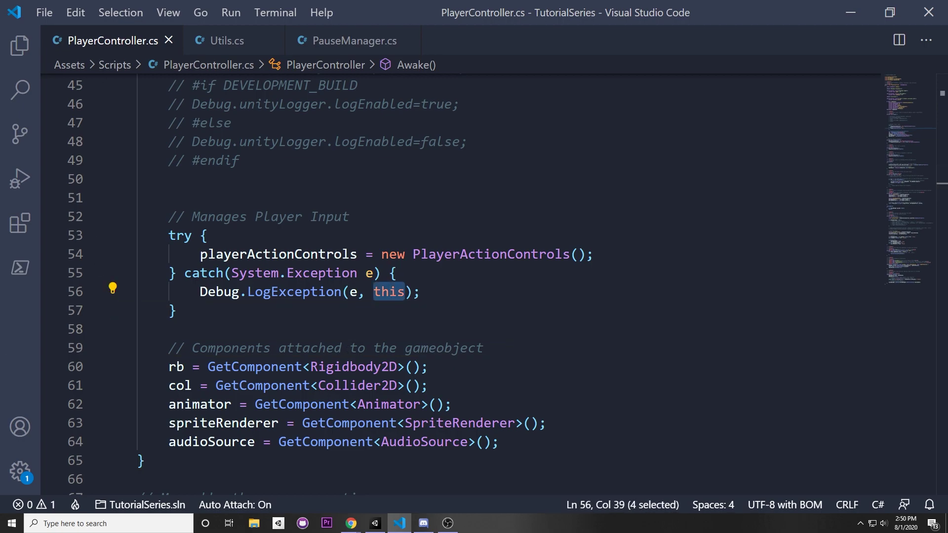
pyautogui.moveTo(153, 193); pyautogui.dragTo(227, 292)
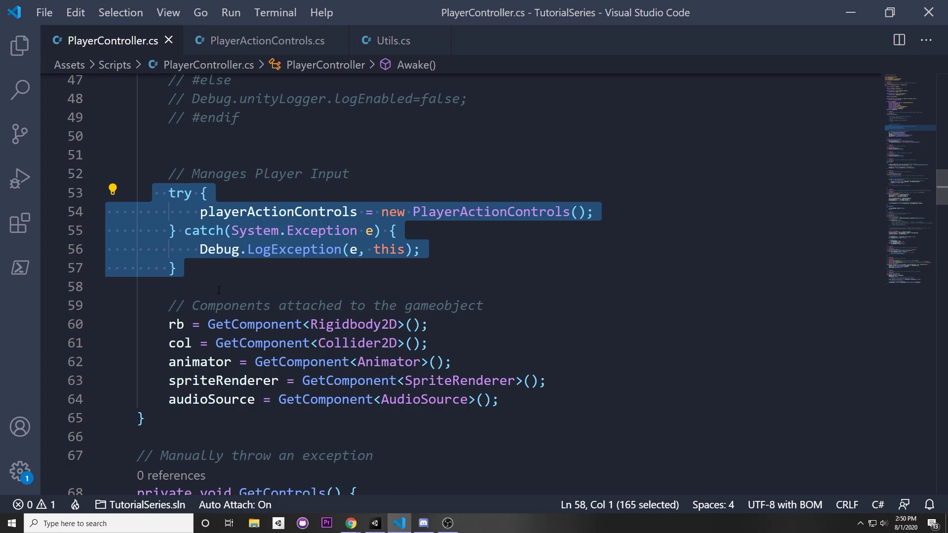
pyautogui.click(215, 290)
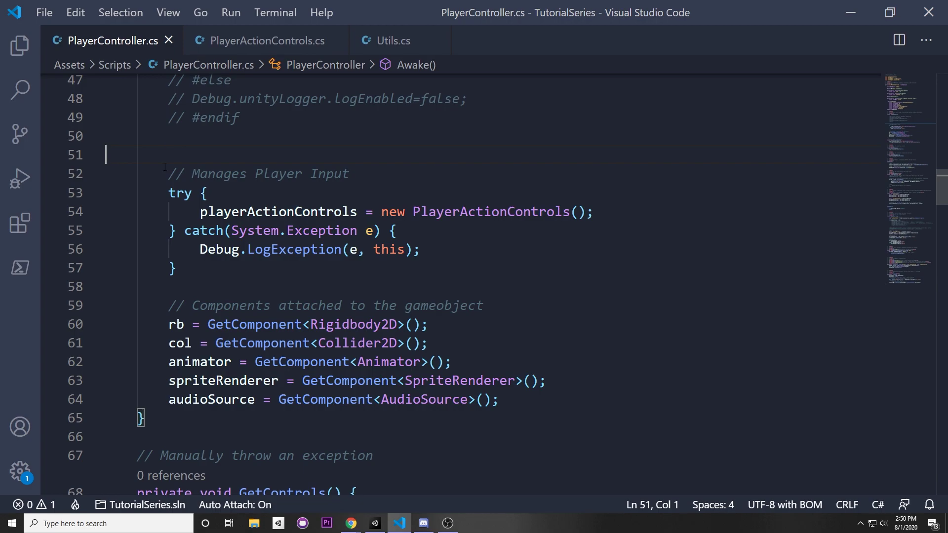
pyautogui.moveTo(165, 153); pyautogui.dragTo(111, 289)
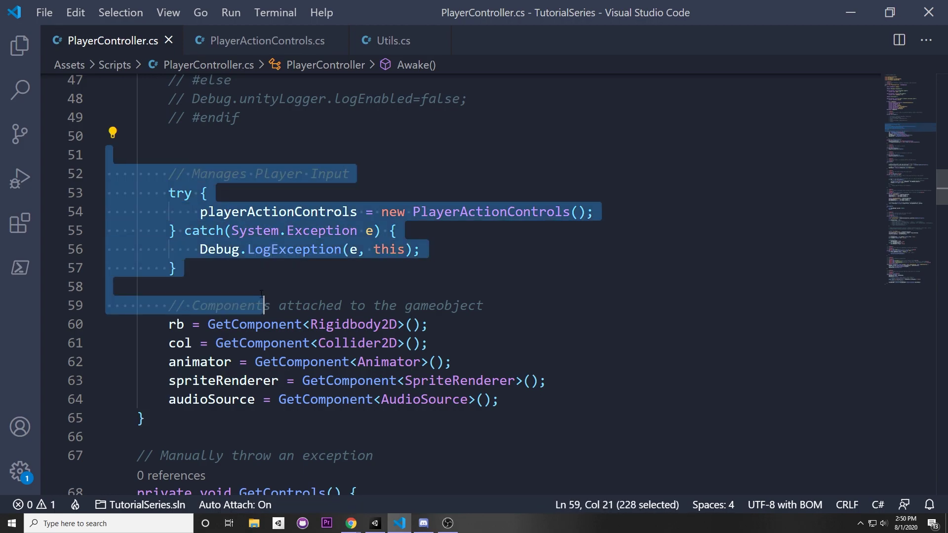
pyautogui.click(271, 270)
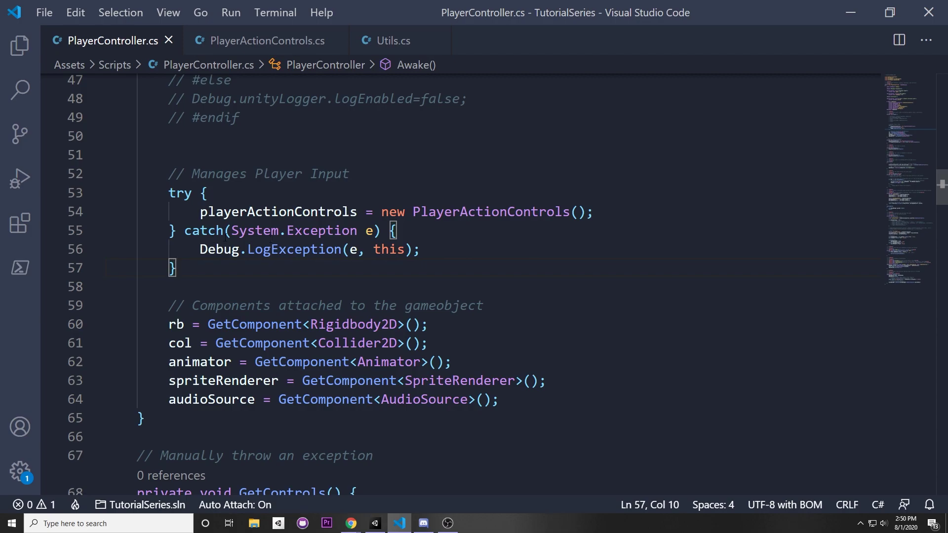
pyautogui.click(200, 212)
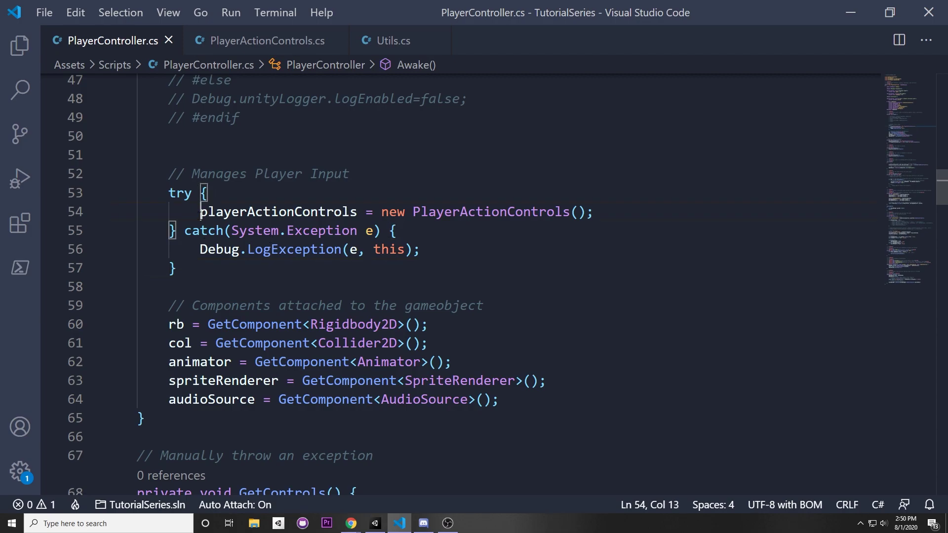
pyautogui.press('Home')
pyautogui.click(422, 212)
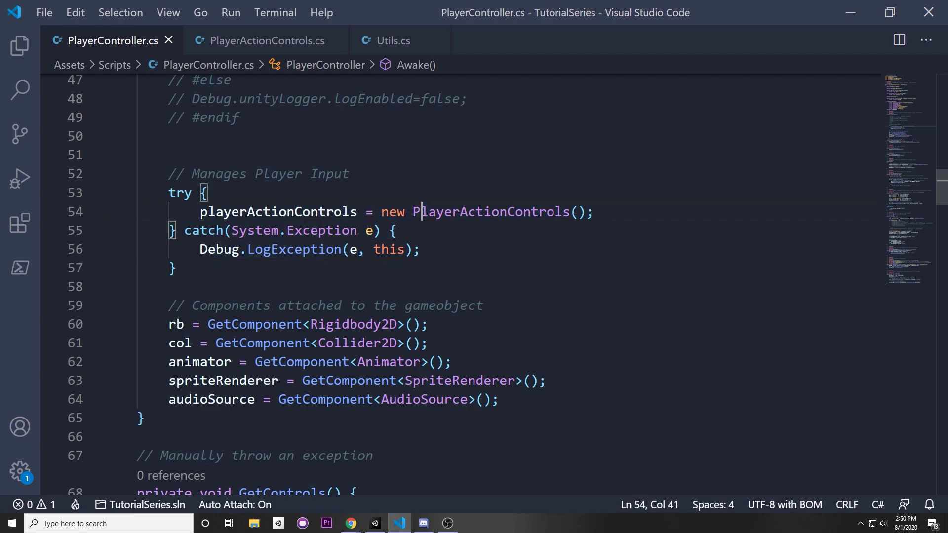
# - In PlayerActionControls.cs, start a throw new Exception line at the constructor's beginning
pyautogui.click(257, 44)
pyautogui.scroll(-2, 255, 152)
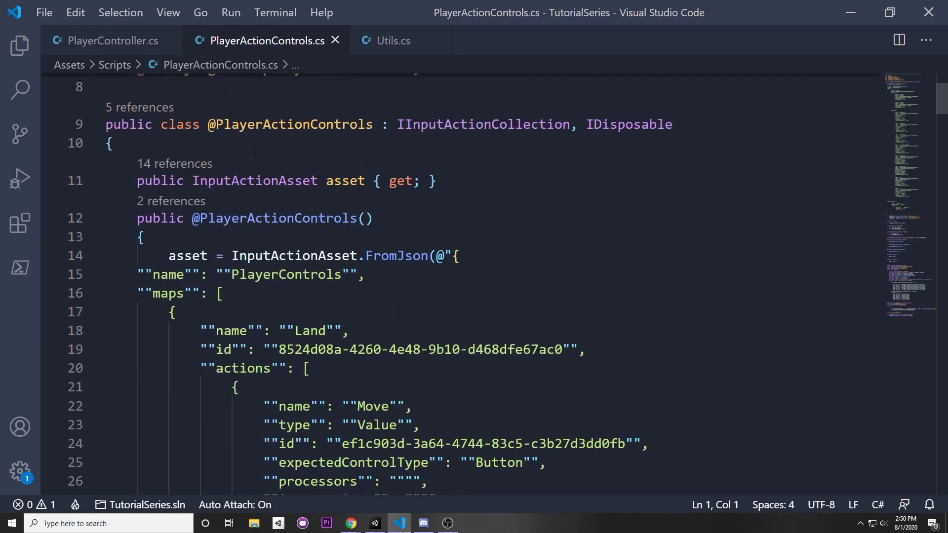
pyautogui.click(212, 229)
pyautogui.keyDown('ctrl'); pyautogui.scroll(-1, 193, 213); pyautogui.keyUp('ctrl')
pyautogui.press('Return')
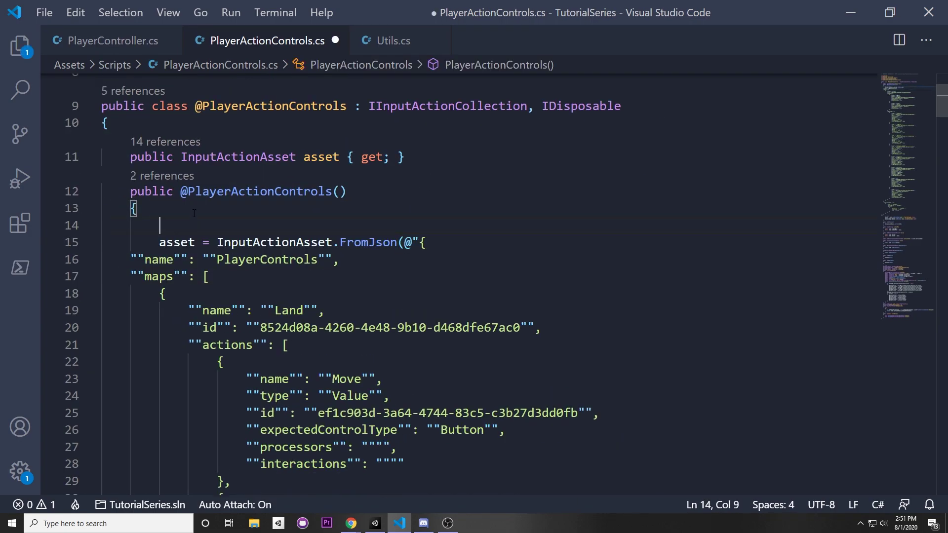
pyautogui.write('throw new ')
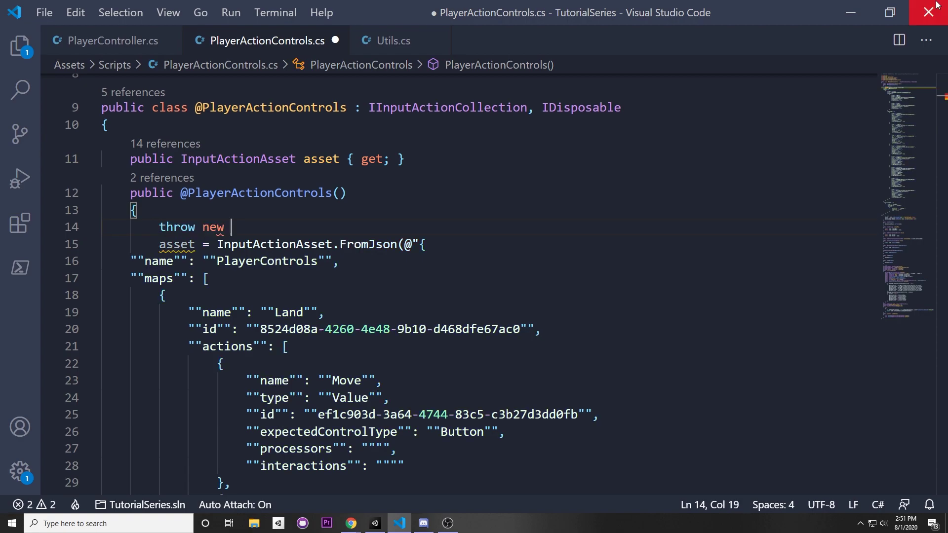
pyautogui.write('Exception')
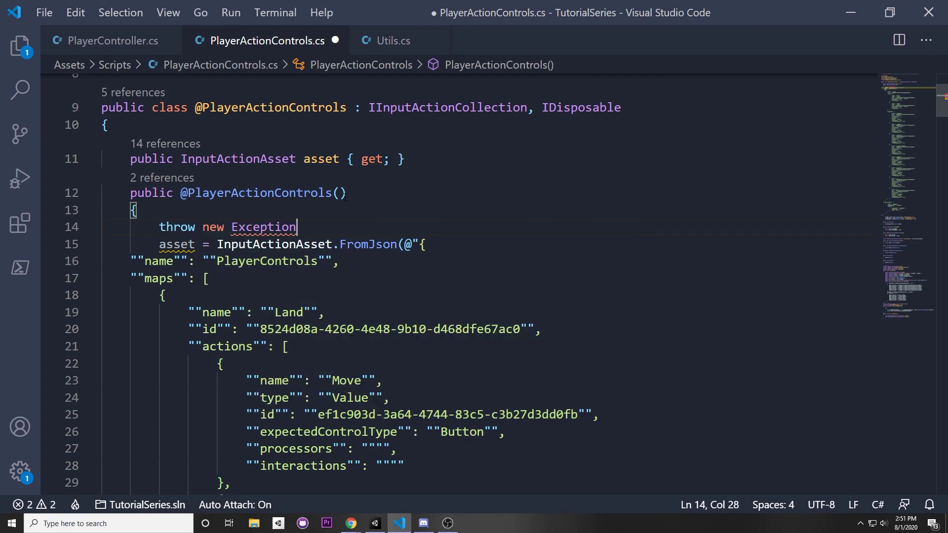
pyautogui.scroll(3, 231, 334)
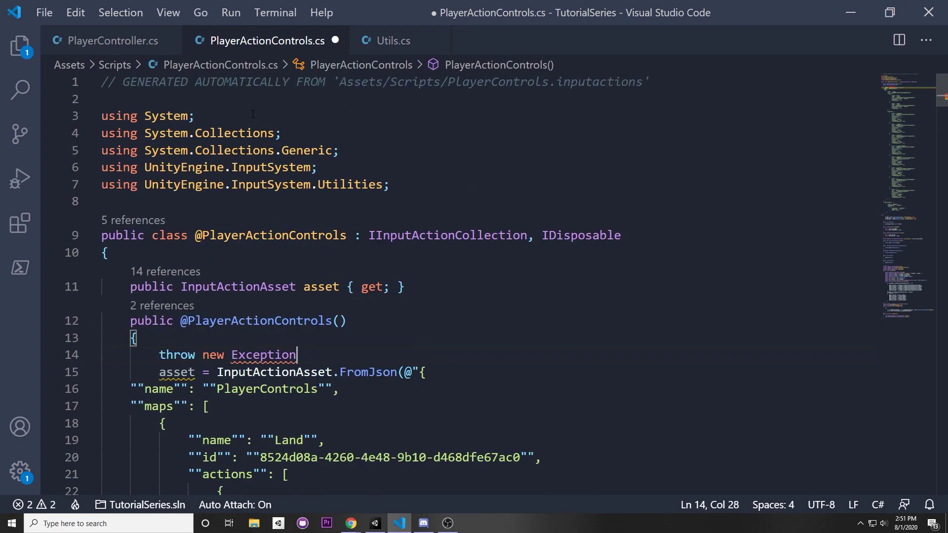
pyautogui.moveTo(253, 114); pyautogui.dragTo(91, 126)
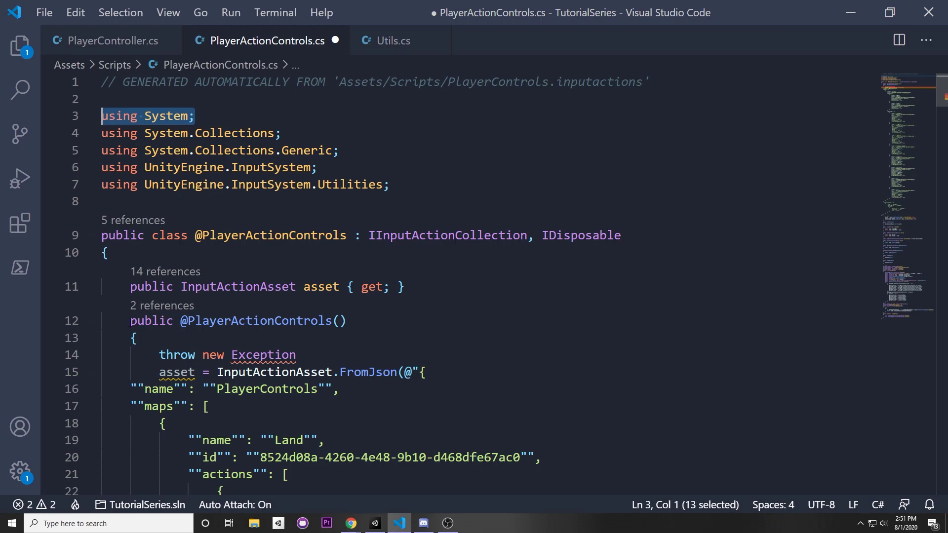
pyautogui.scroll(-3, 262, 322)
# - Complete it as throw new Exception("Not Working"); and save the file
pyautogui.write('();')
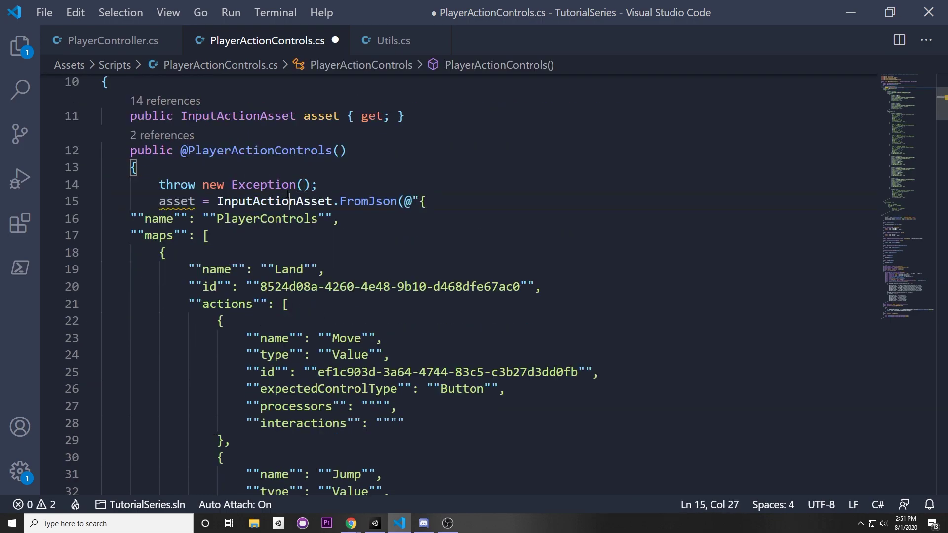
pyautogui.doubleClick(286, 185)
pyautogui.click(302, 185)
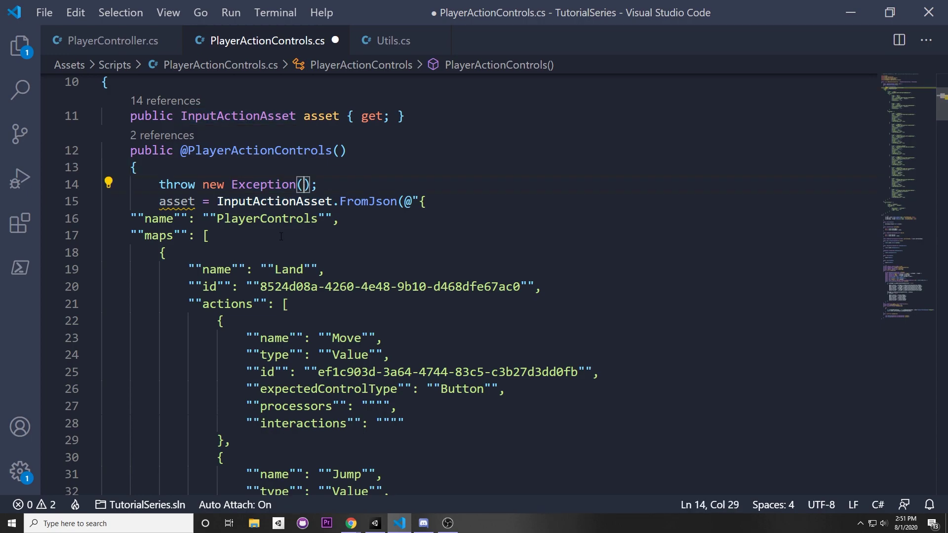
pyautogui.write('"Not Working')
pyautogui.hotkey('ctrl', 's')
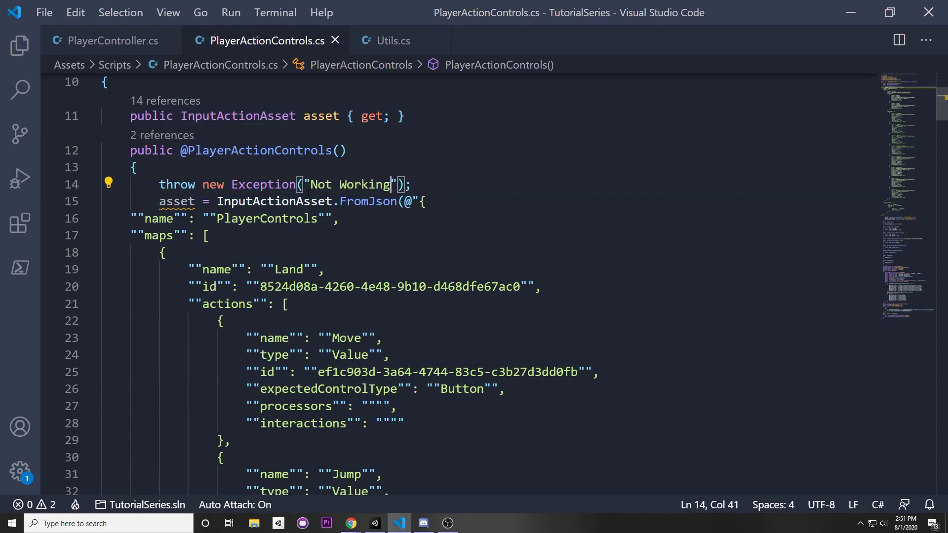
# - Scroll through the Derived exceptions list on the .NET Exception Class docs page
pyautogui.keyDown('shift'); pyautogui.click(309, 185); pyautogui.keyUp('shift')
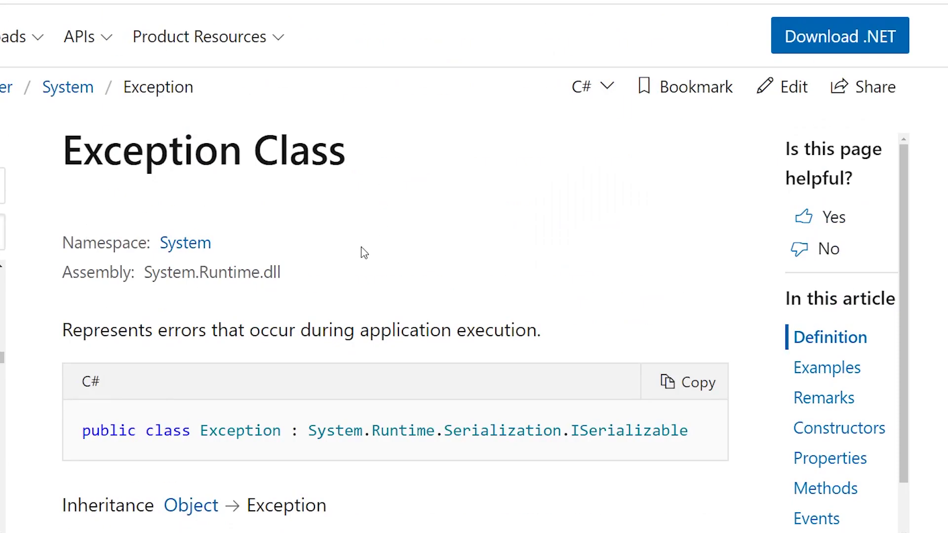
pyautogui.scroll(-3, 364, 253)
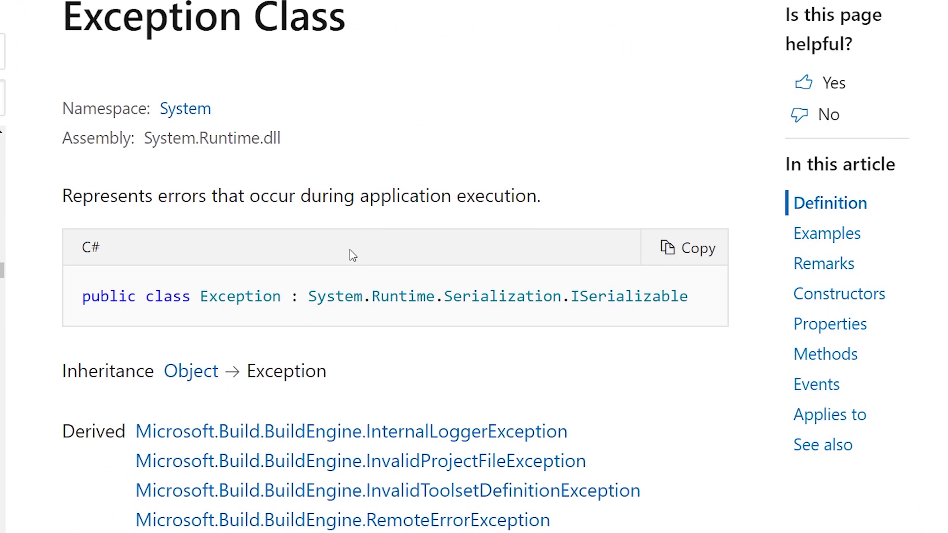
pyautogui.scroll(-1, 250, 205)
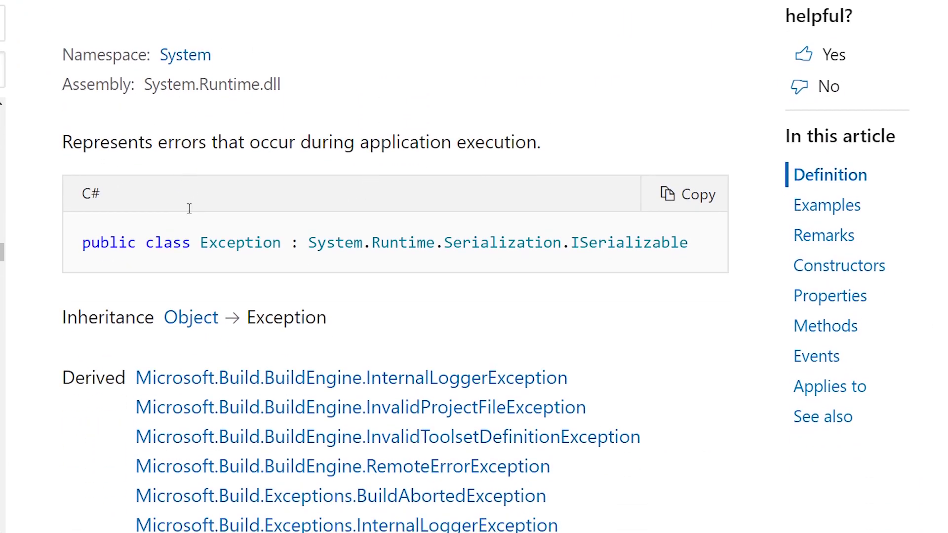
pyautogui.scroll(-5, 203, 205)
pyautogui.scroll(-2, 203, 206)
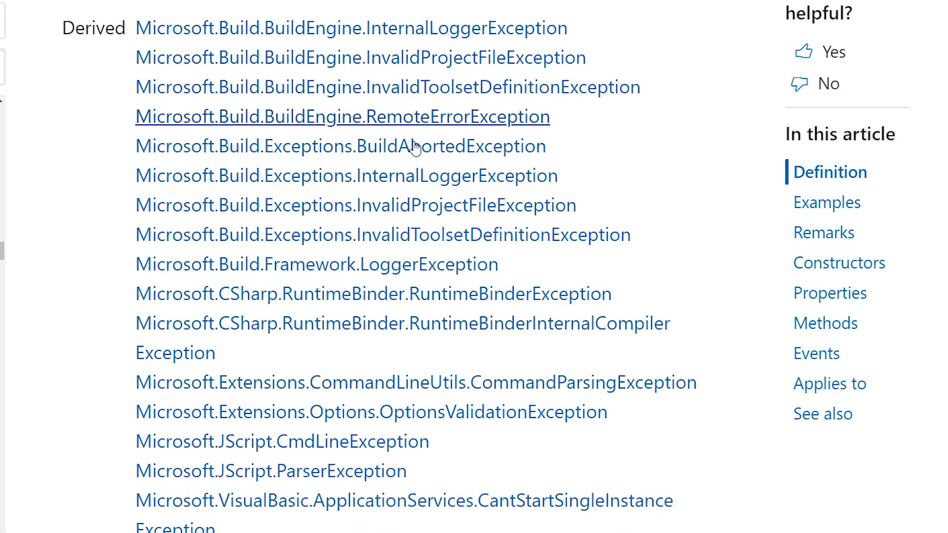
pyautogui.scroll(-10, 417, 146)
pyautogui.scroll(-10, 412, 229)
pyautogui.scroll(-10, 412, 286)
pyautogui.scroll(-10, 428, 341)
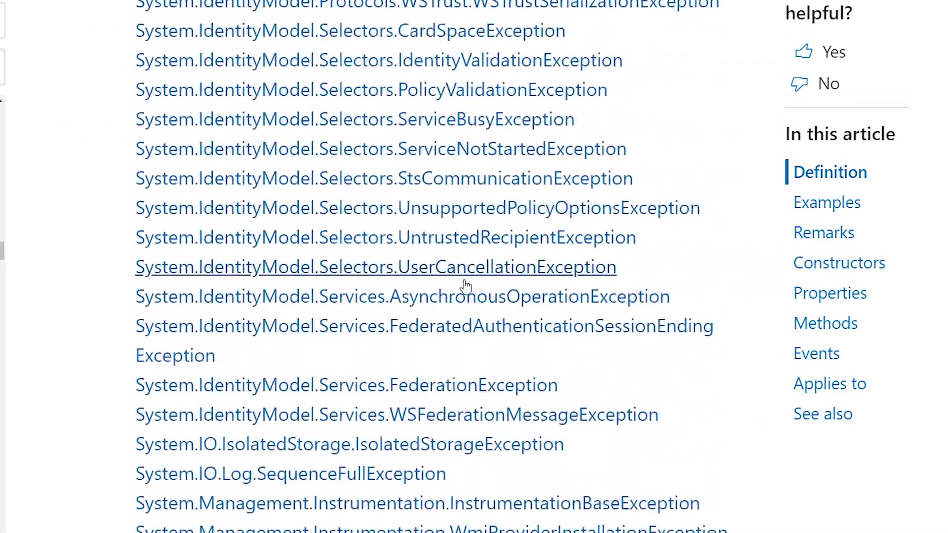
pyautogui.scroll(-10, 462, 288)
pyautogui.scroll(-10, 461, 283)
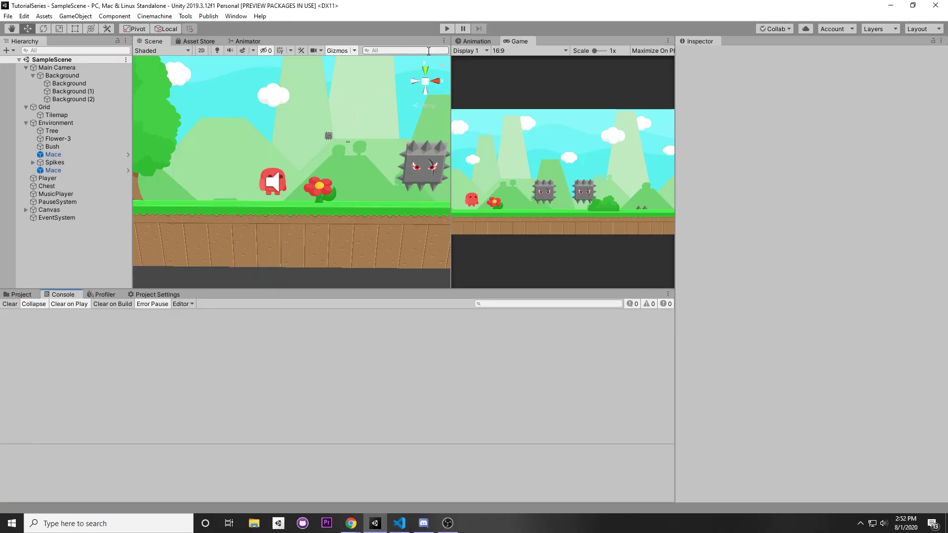
# - Play the game and view the 'Exception: Not Working' error's stack trace in the Console
pyautogui.click(444, 29)
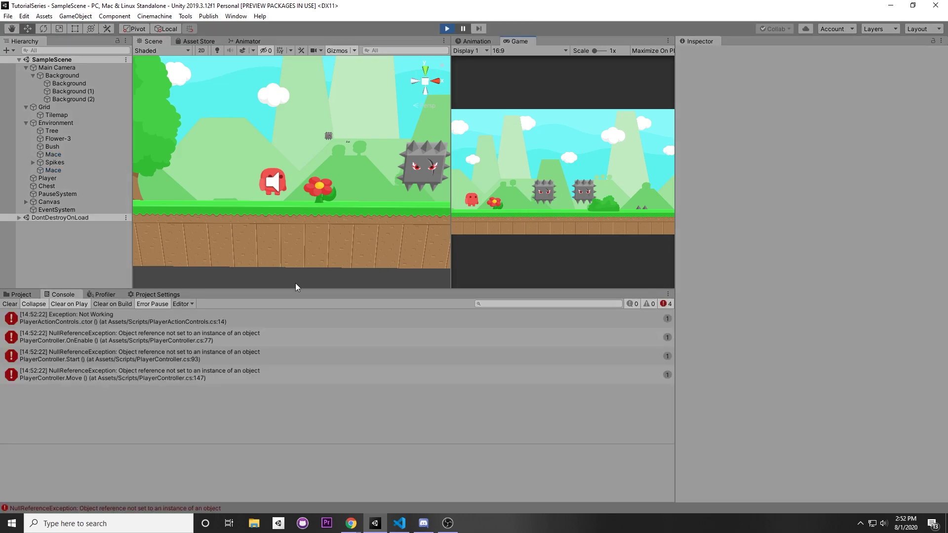
pyautogui.click(54, 323)
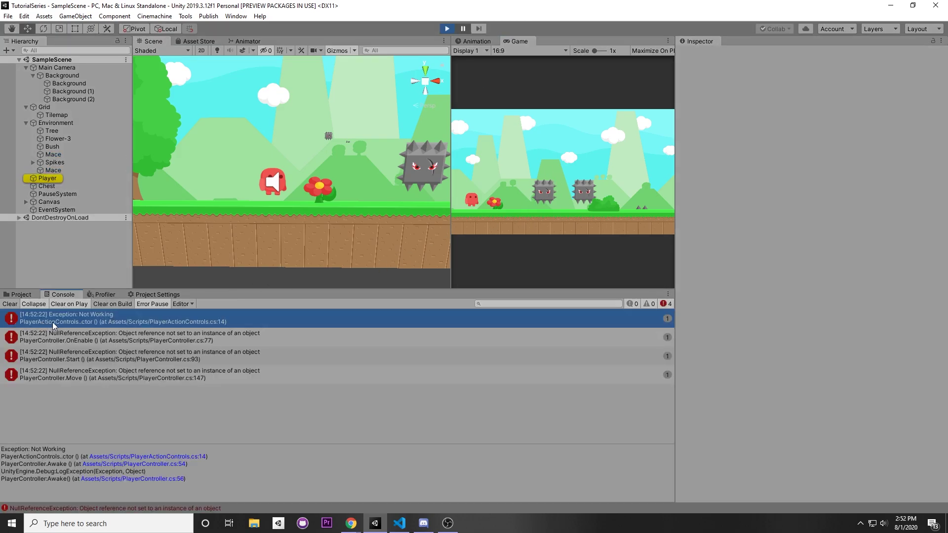
# - Delete the Not Working throw line from the PlayerActionControls constructor and save the script
pyautogui.doubleClick(90, 325)
pyautogui.moveTo(412, 185)
pyautogui.mouseDown()
pyautogui.moveTo(64, 174)
pyautogui.moveTo(64, 185)
pyautogui.mouseUp()
pyautogui.press('BackSpace')
pyautogui.press('BackSpace')
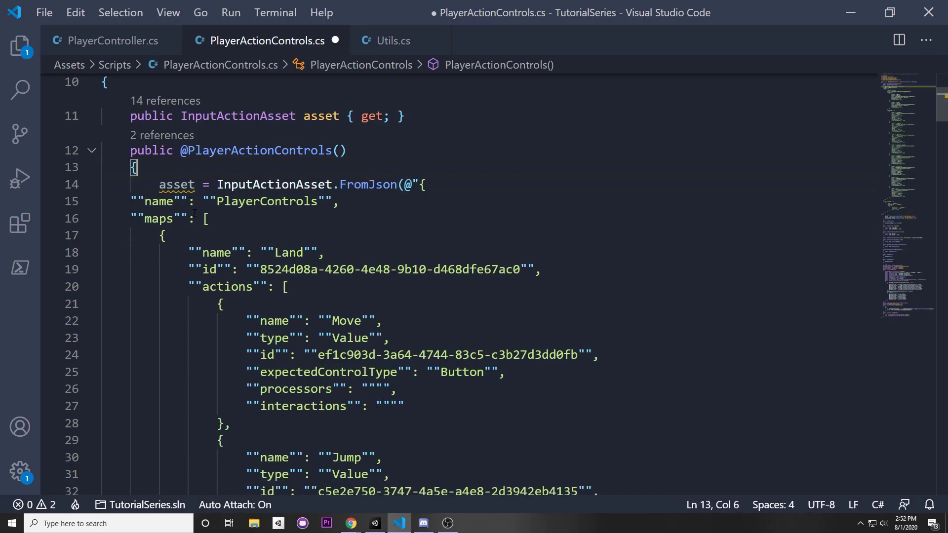
pyautogui.hotkey('ctrl', 's')
# - Review GetControls and its null-check throw line in PlayerController.cs
pyautogui.hotkey('ctrl', 'Tab')
pyautogui.moveTo(104, 282); pyautogui.dragTo(104, 350)
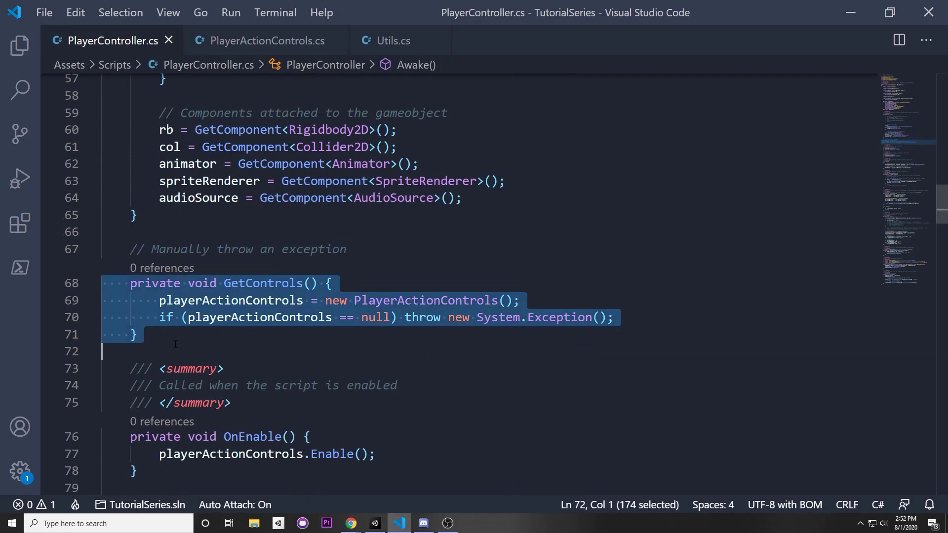
pyautogui.click(105, 351)
pyautogui.press('Left')
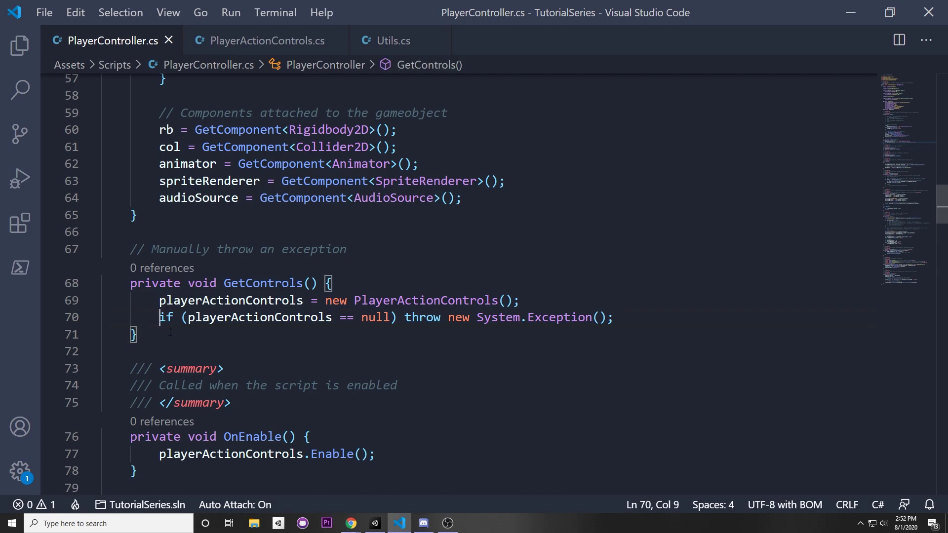
pyautogui.moveTo(170, 332)
pyautogui.keyDown('shift'); pyautogui.mouseDown()
pyautogui.moveTo(680, 315)
pyautogui.moveTo(162, 316)
pyautogui.mouseUp(); pyautogui.keyUp('shift')
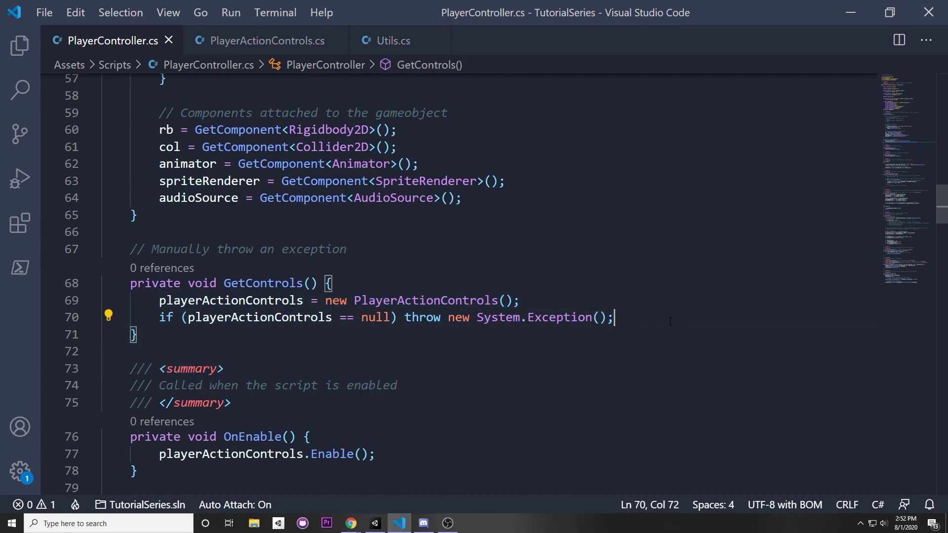
pyautogui.click(143, 231)
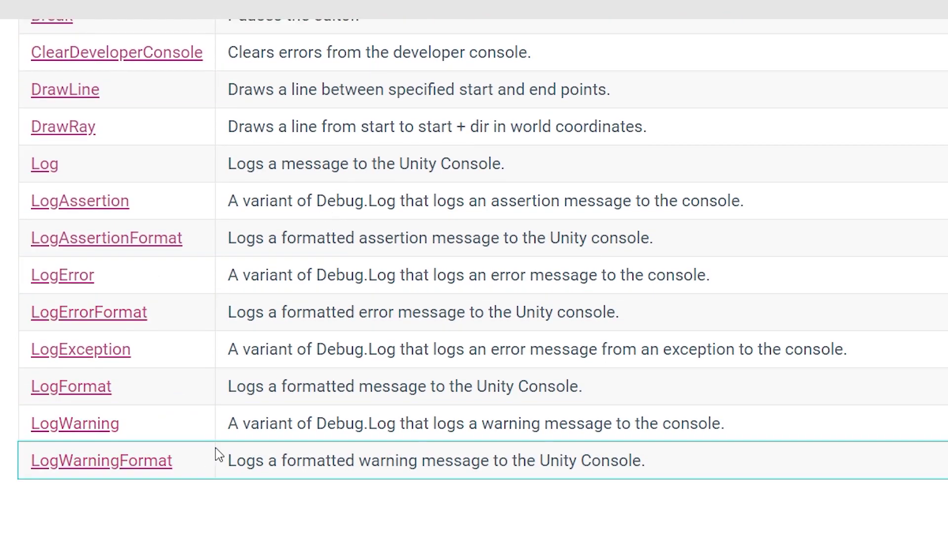
pyautogui.moveTo(195, 468); pyautogui.dragTo(29, 481)
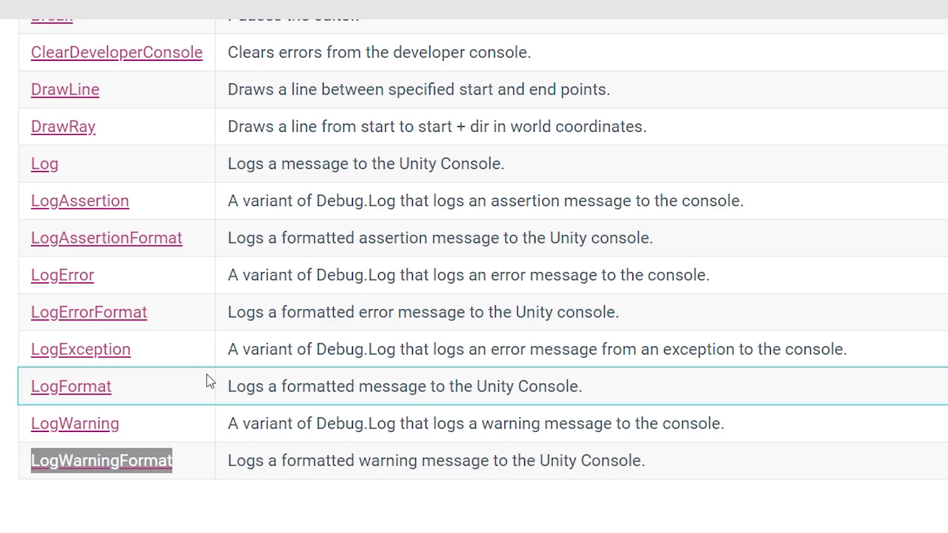
pyautogui.moveTo(178, 314); pyautogui.dragTo(24, 308)
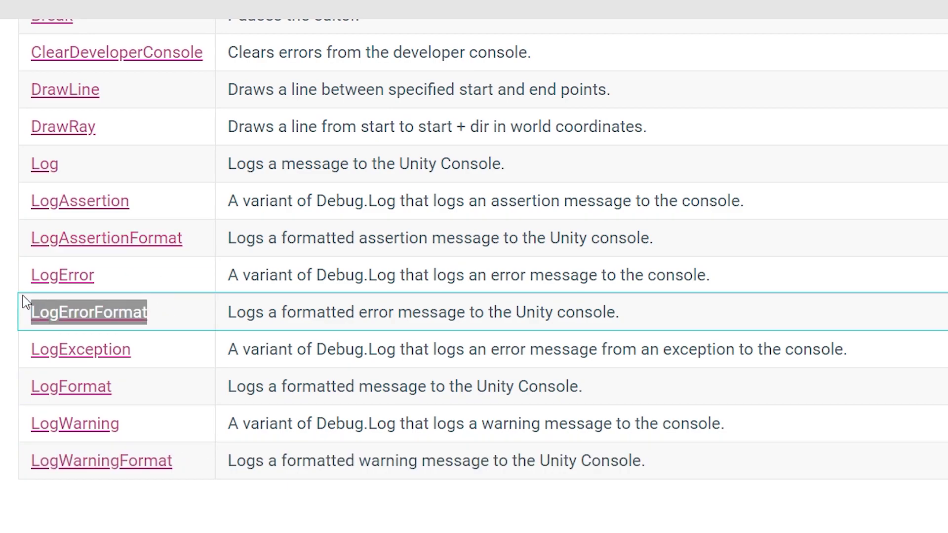
pyautogui.scroll(2, 143, 261)
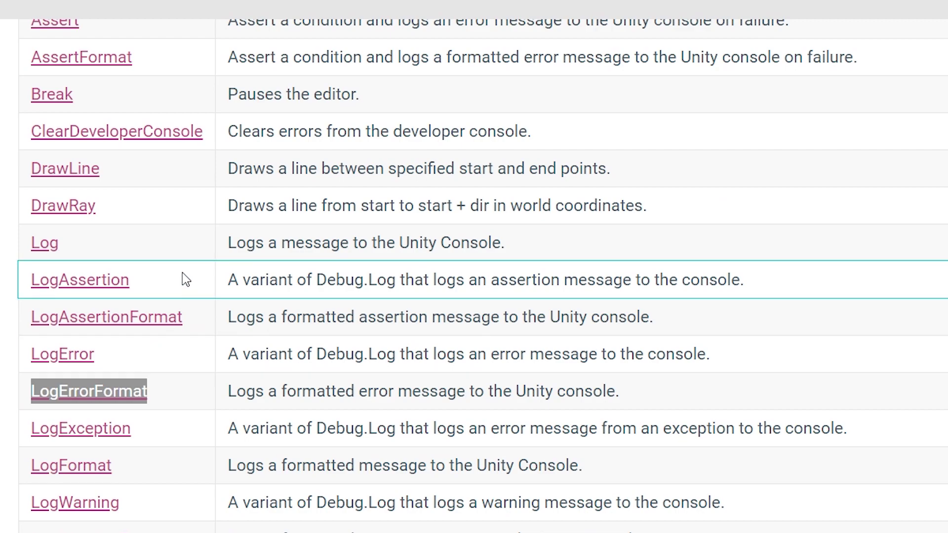
pyautogui.moveTo(116, 465); pyautogui.dragTo(37, 489)
pyautogui.moveTo(147, 391); pyautogui.dragTo(32, 354)
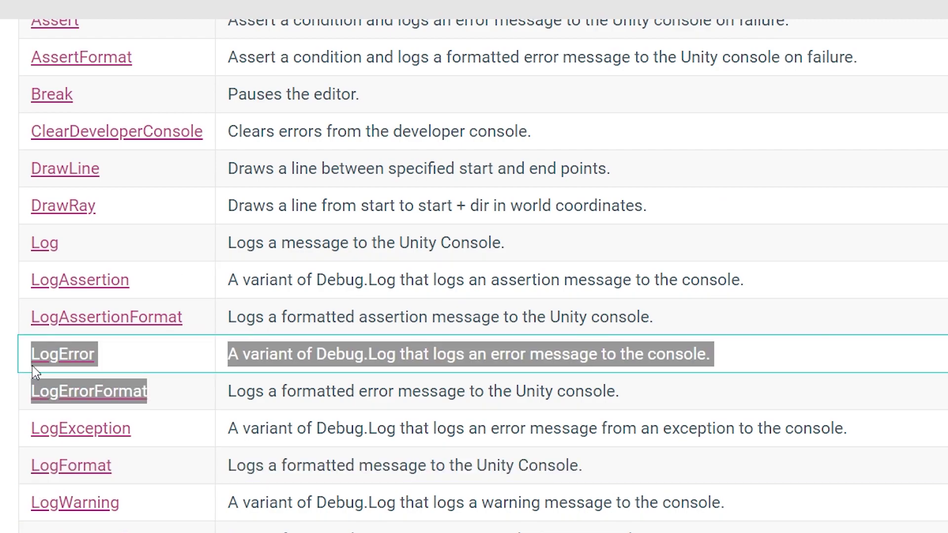
# - Uncomment the Debug.DrawLine and Debug.DrawRay lines in Move
pyautogui.click(418, 474)
pyautogui.scroll(-10, 445, 274)
pyautogui.scroll(-10, 420, 271)
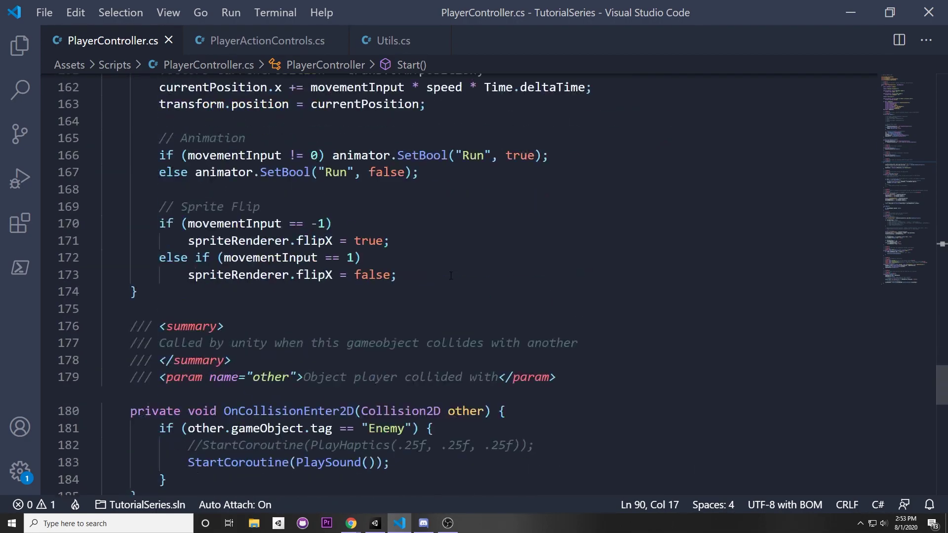
pyautogui.scroll(-3, 395, 269)
pyautogui.scroll(-4, 364, 265)
pyautogui.scroll(-5, 364, 265)
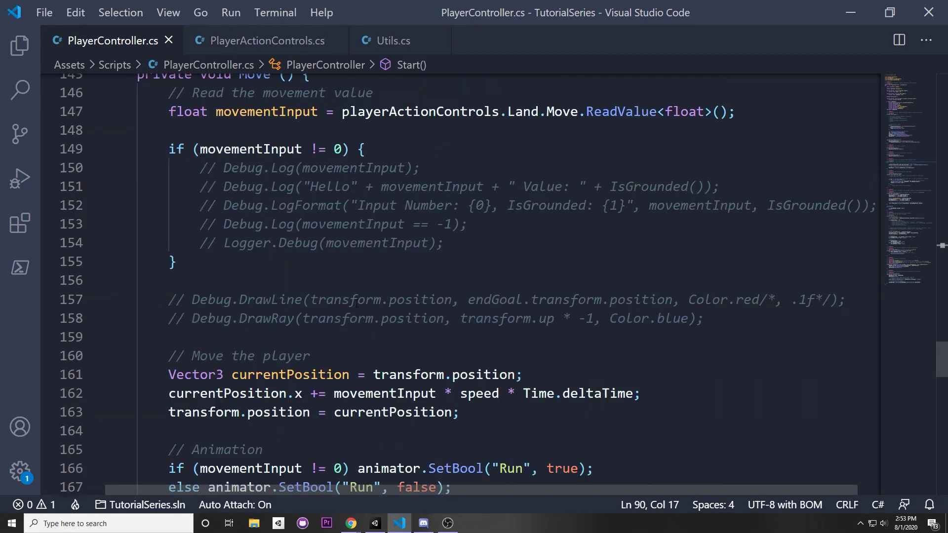
pyautogui.click(271, 300)
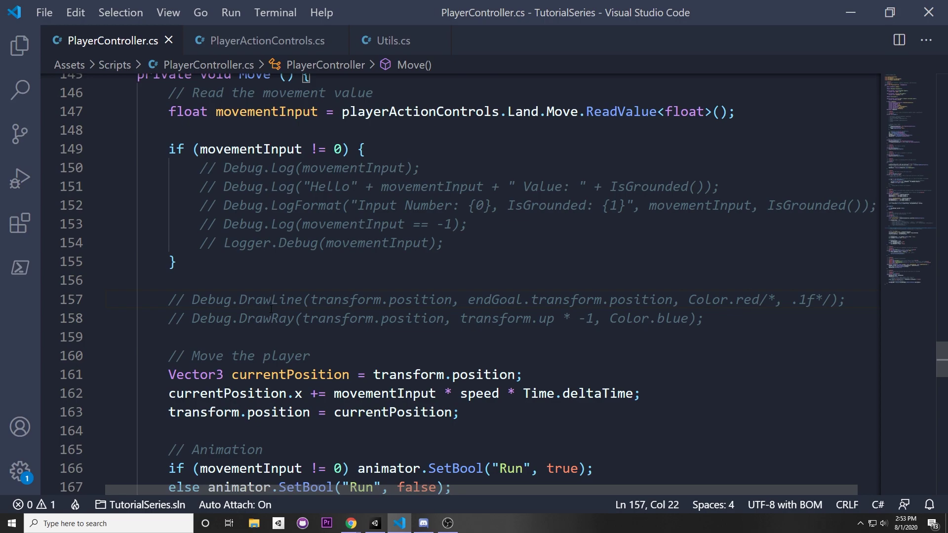
pyautogui.hotkey('ctrl', '/')
pyautogui.press('Down')
pyautogui.hotkey('ctrl', '/')
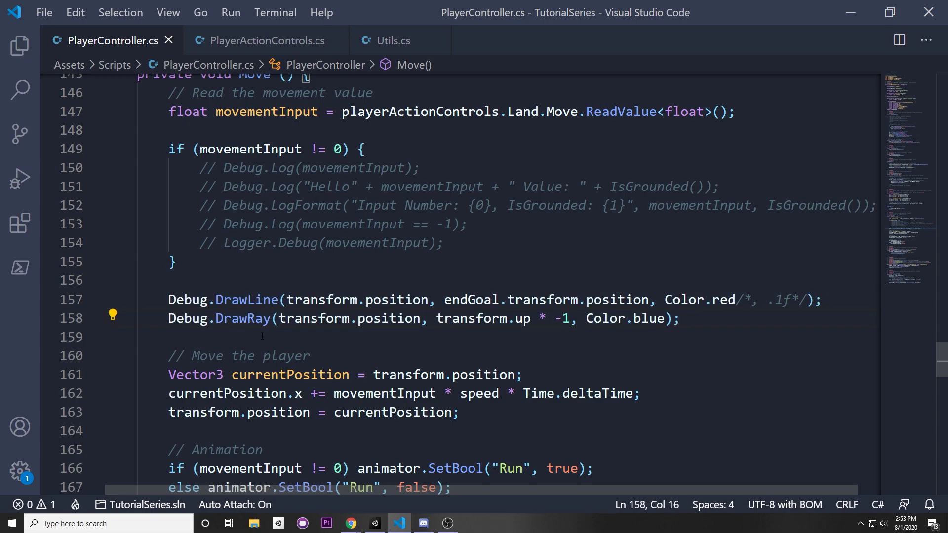
# - Remove the /* */ around DrawLine's .1f duration argument to make it active
pyautogui.moveTo(295, 299); pyautogui.dragTo(430, 298)
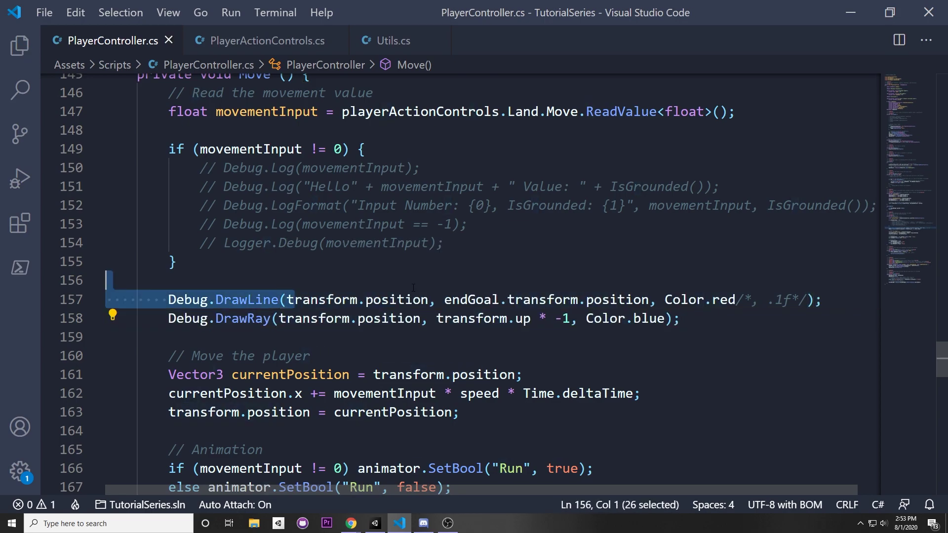
pyautogui.click(263, 319)
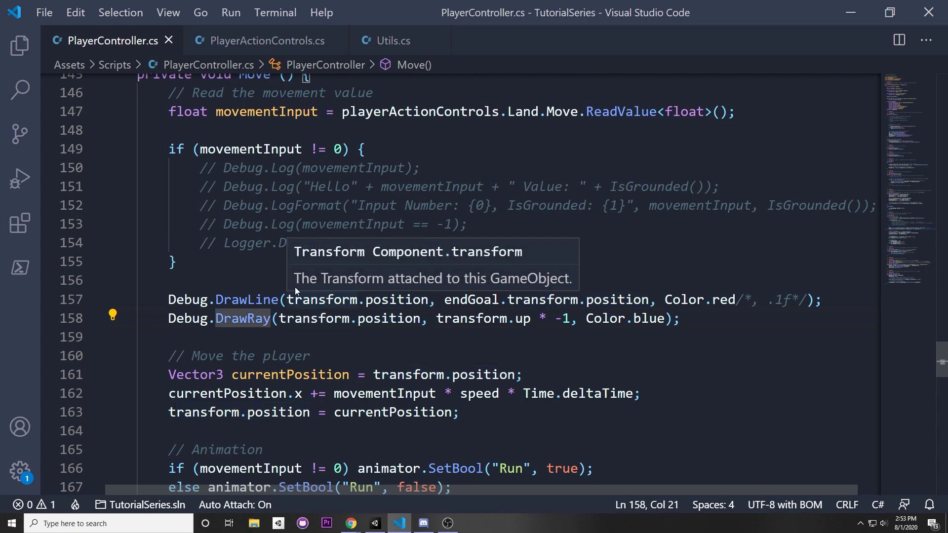
pyautogui.moveTo(666, 300); pyautogui.dragTo(730, 299)
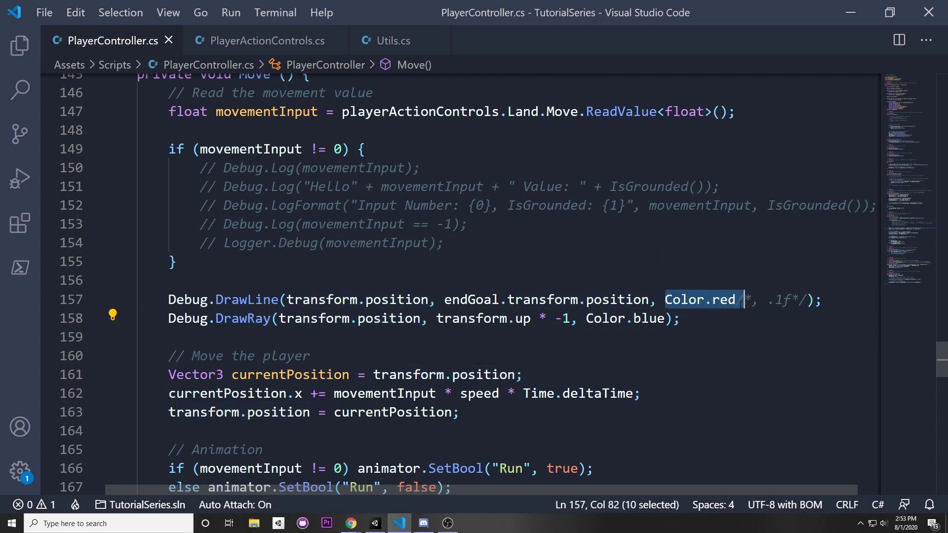
pyautogui.moveTo(651, 299); pyautogui.dragTo(737, 299)
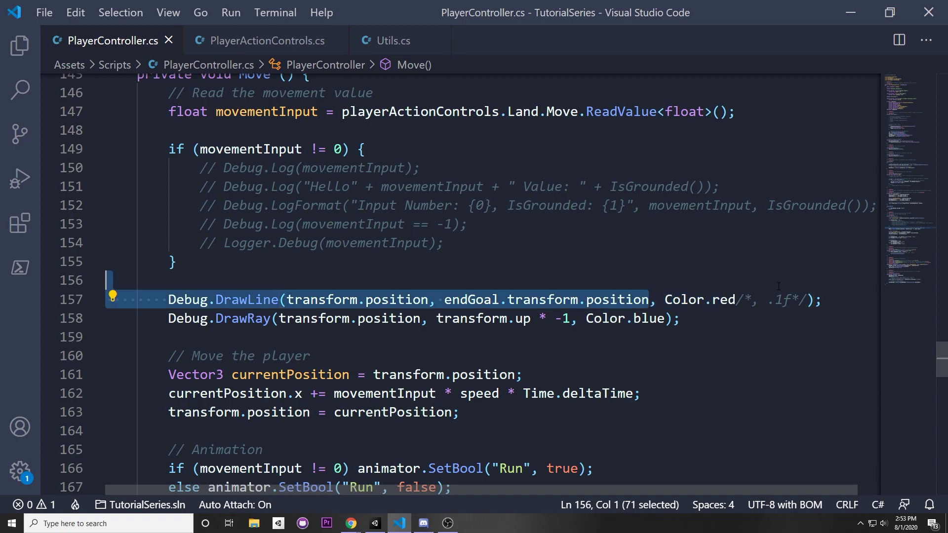
pyautogui.click(737, 300)
pyautogui.press('Delete')
pyautogui.press('Delete')
pyautogui.click(793, 299)
pyautogui.press('BackSpace')
pyautogui.press('BackSpace')
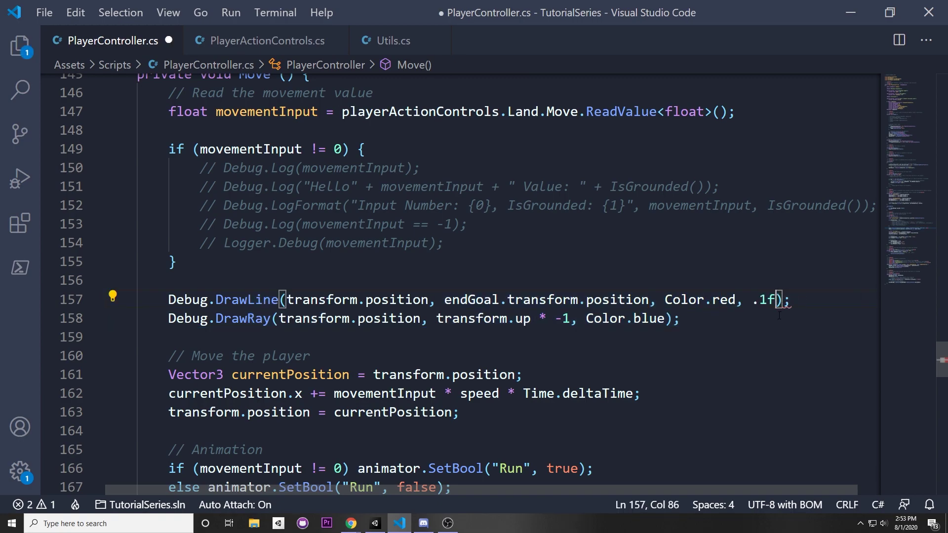
pyautogui.press('Down')
pyautogui.moveTo(752, 299); pyautogui.dragTo(776, 299)
pyautogui.press('Down')
pyautogui.press('Down')
pyautogui.press('Down')
pyautogui.click(760, 342)
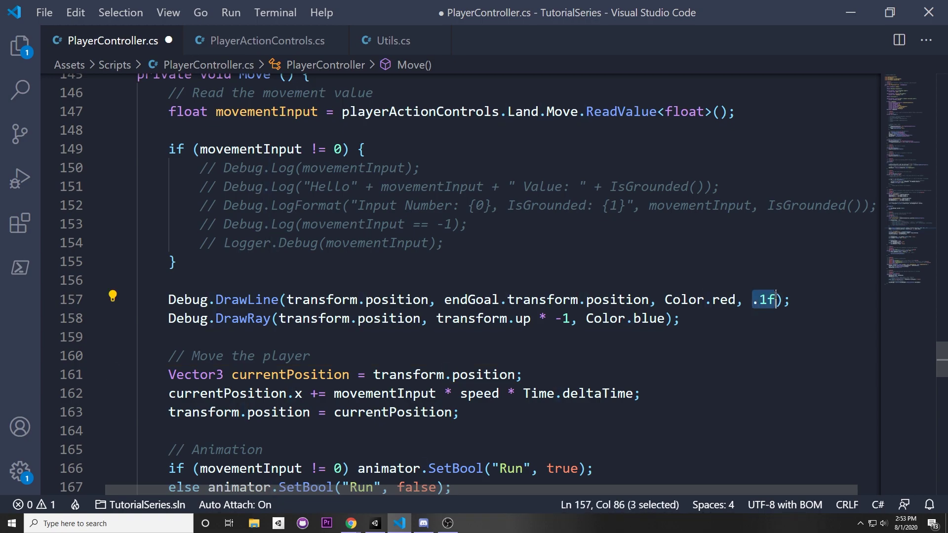
# - Examine DrawRay's start position, direction and color arguments on line 158
pyautogui.moveTo(163, 318); pyautogui.dragTo(681, 318)
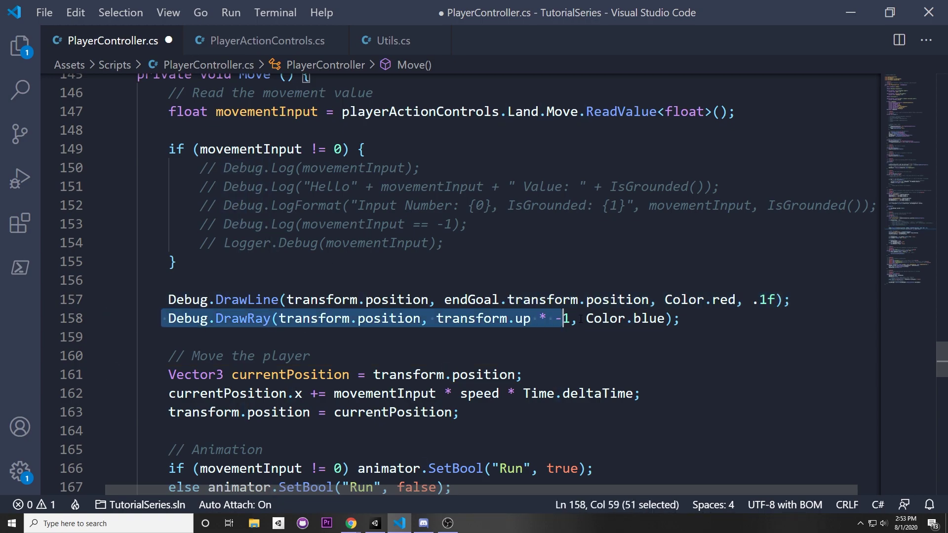
pyautogui.click(106, 337)
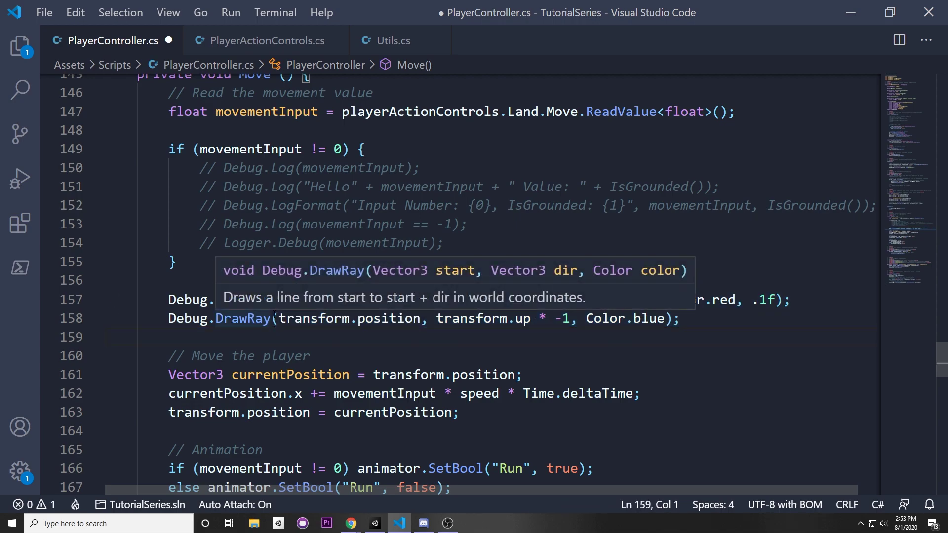
pyautogui.moveTo(279, 319); pyautogui.dragTo(573, 319)
pyautogui.click(444, 319)
pyautogui.click(106, 337)
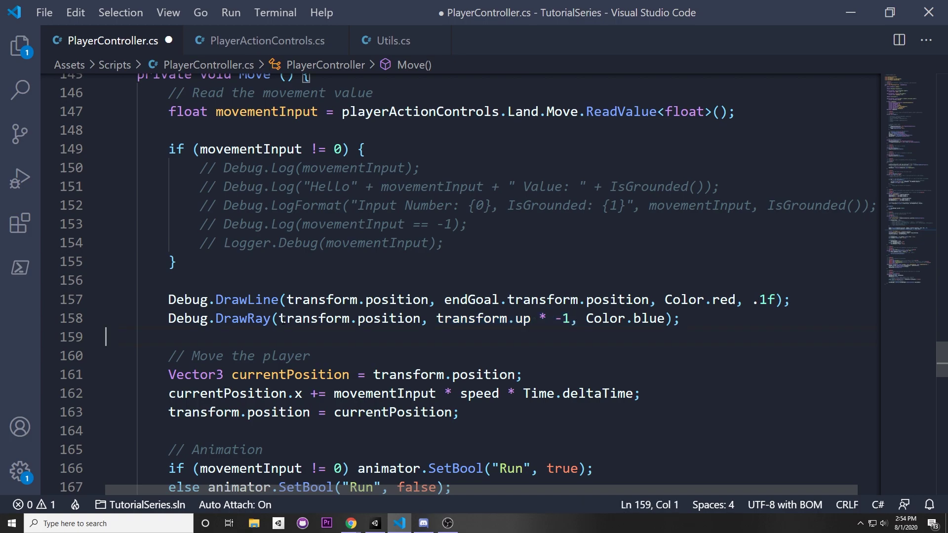
pyautogui.moveTo(270, 318); pyautogui.dragTo(578, 318)
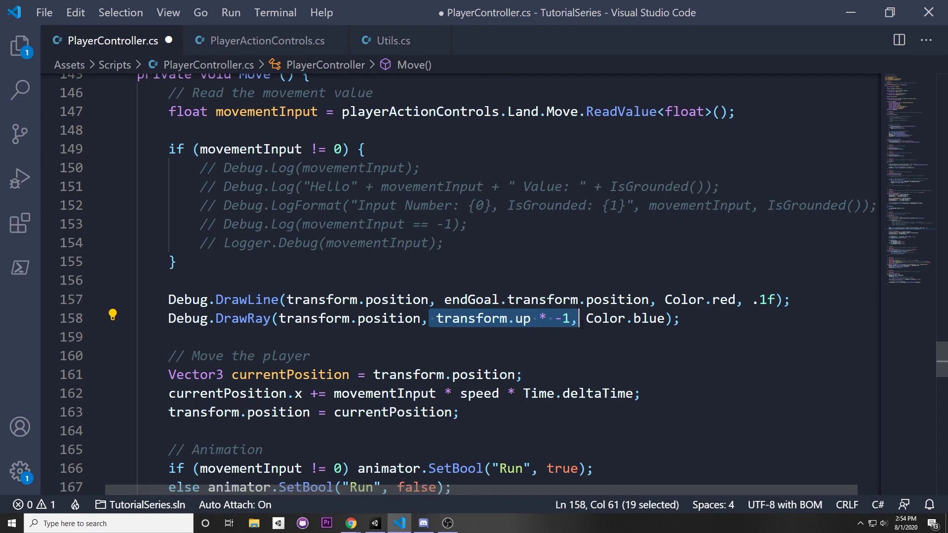
pyautogui.moveTo(580, 321); pyautogui.dragTo(683, 321)
pyautogui.click(316, 355)
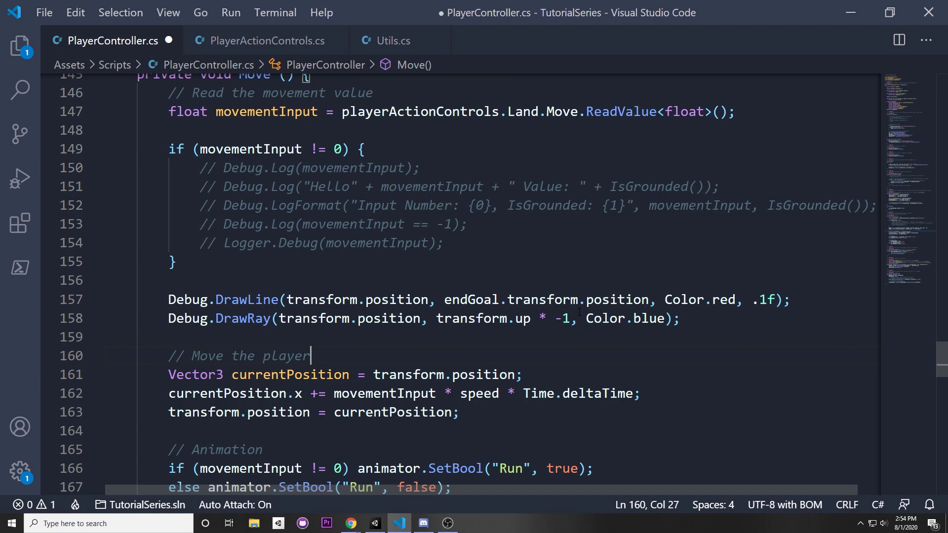
# - Change DrawRay's direction to transform.up * -1 * 10 and save PlayerController.cs
pyautogui.click(571, 318)
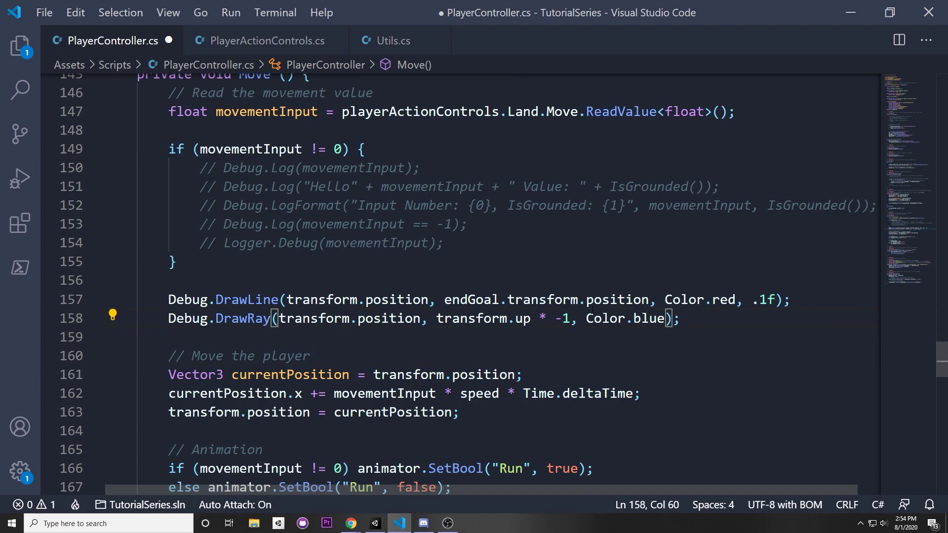
pyautogui.write('*')
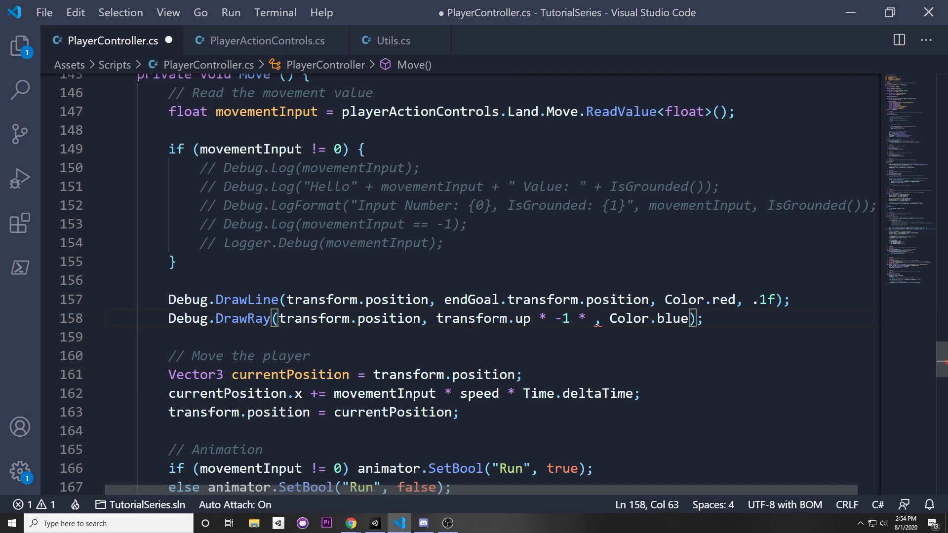
pyautogui.moveTo(432, 316); pyautogui.dragTo(571, 318)
pyautogui.click(517, 300)
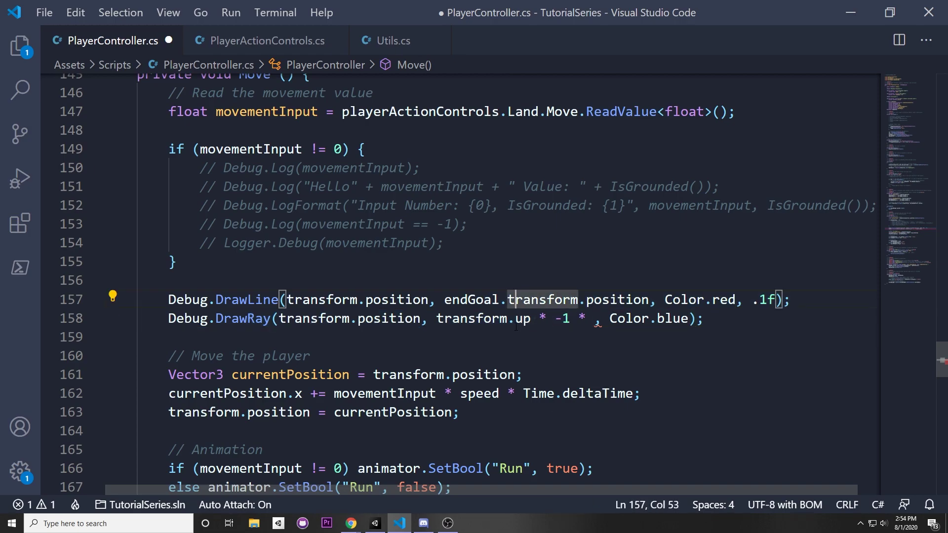
pyautogui.click(521, 320)
pyautogui.doubleClick(520, 320)
pyautogui.moveTo(548, 320); pyautogui.dragTo(571, 320)
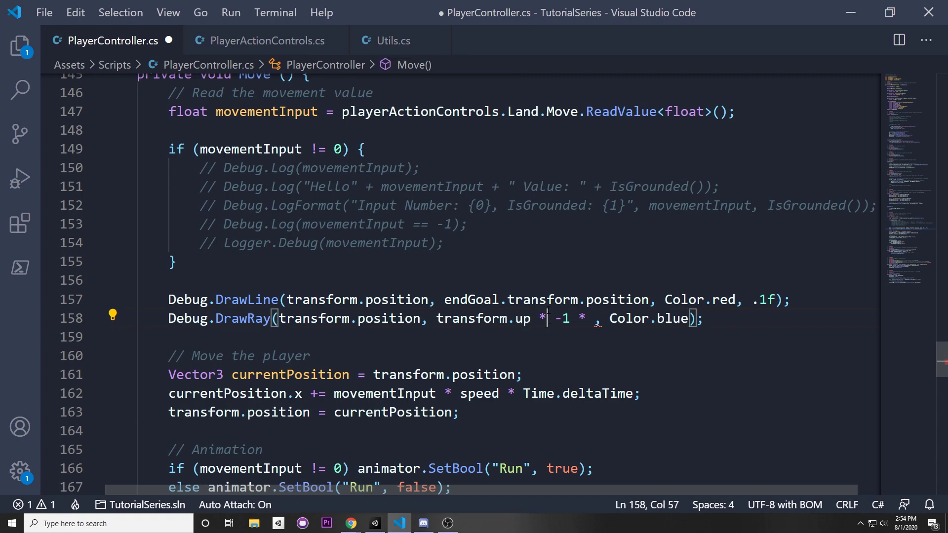
pyautogui.click(594, 318)
pyautogui.write('10')
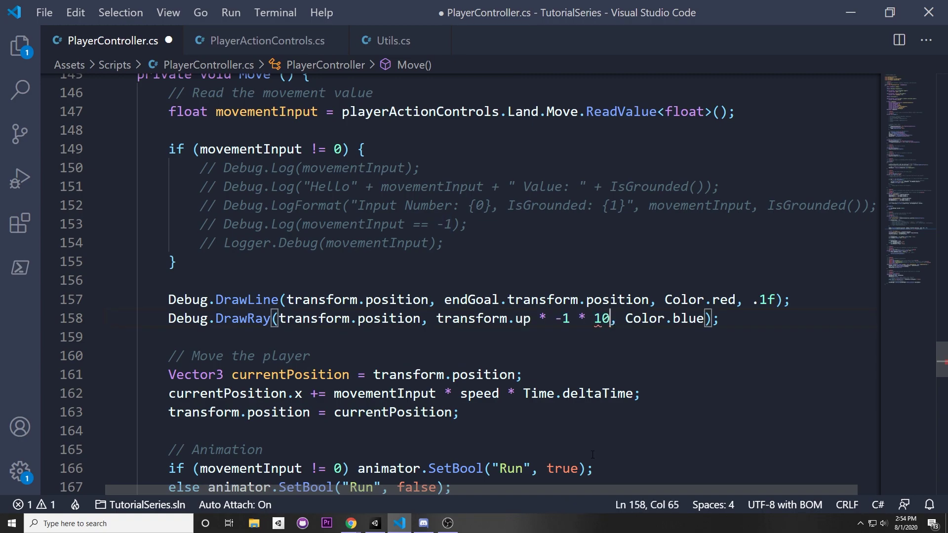
pyautogui.hotkey('ctrl', 's')
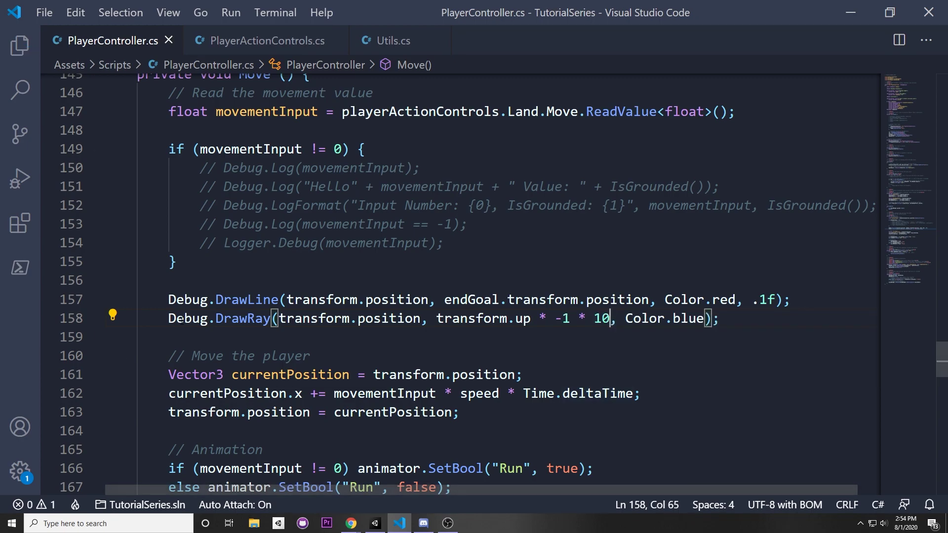
pyautogui.moveTo(182, 318)
pyautogui.mouseDown()
pyautogui.moveTo(522, 336)
pyautogui.moveTo(632, 318)
pyautogui.mouseUp()
pyautogui.click(632, 318)
pyautogui.hotkey('alt', 'Tab')
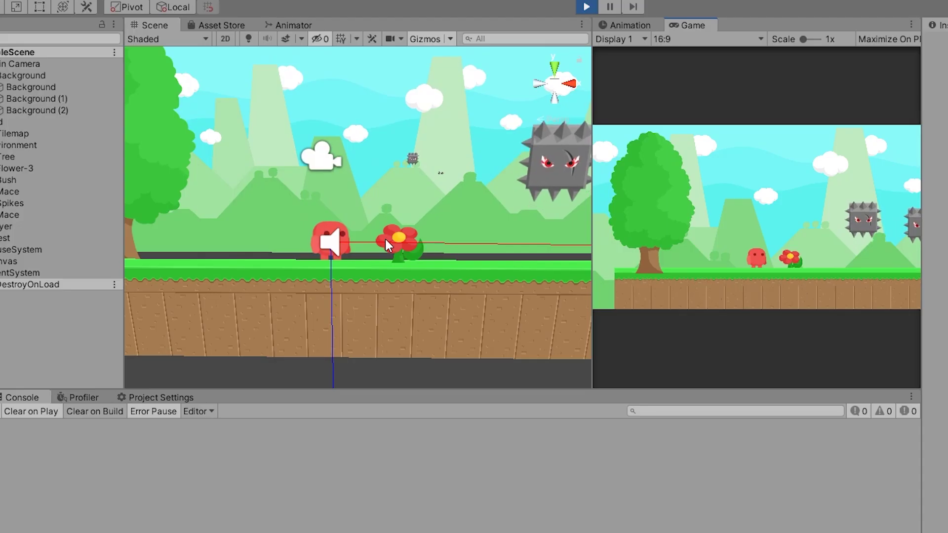
pyautogui.scroll(2, 383, 246)
pyautogui.moveTo(376, 262); pyautogui.dragTo(346, 262, button='right')
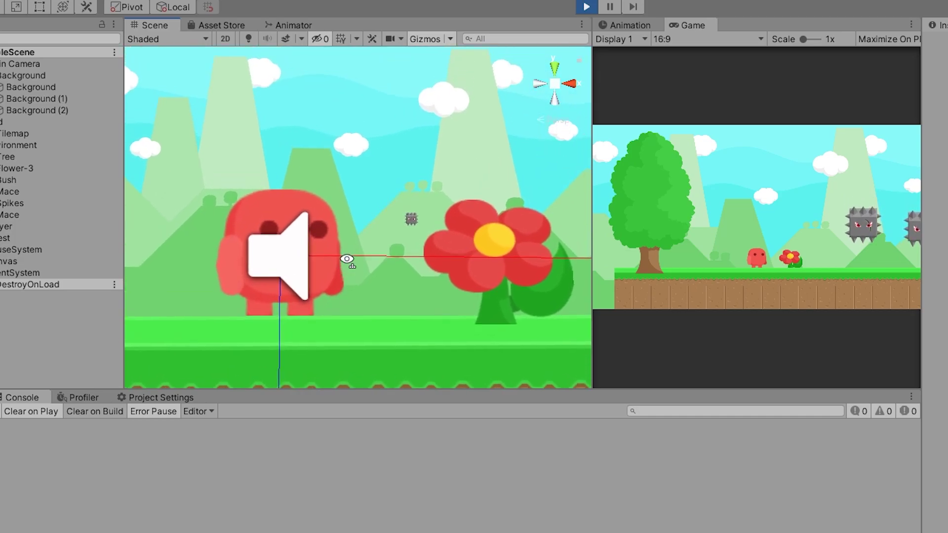
pyautogui.scroll(4, 341, 271)
pyautogui.moveTo(333, 286); pyautogui.dragTo(348, 230, button='middle')
pyautogui.moveTo(339, 299); pyautogui.dragTo(335, 275, button='middle')
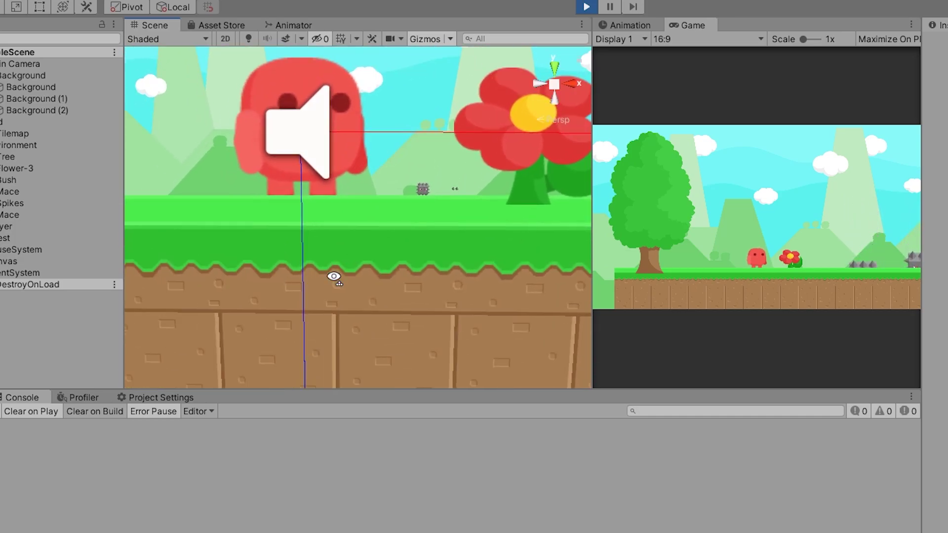
pyautogui.scroll(-3, 348, 225)
pyautogui.scroll(-3, 349, 219)
pyautogui.scroll(6, 365, 202)
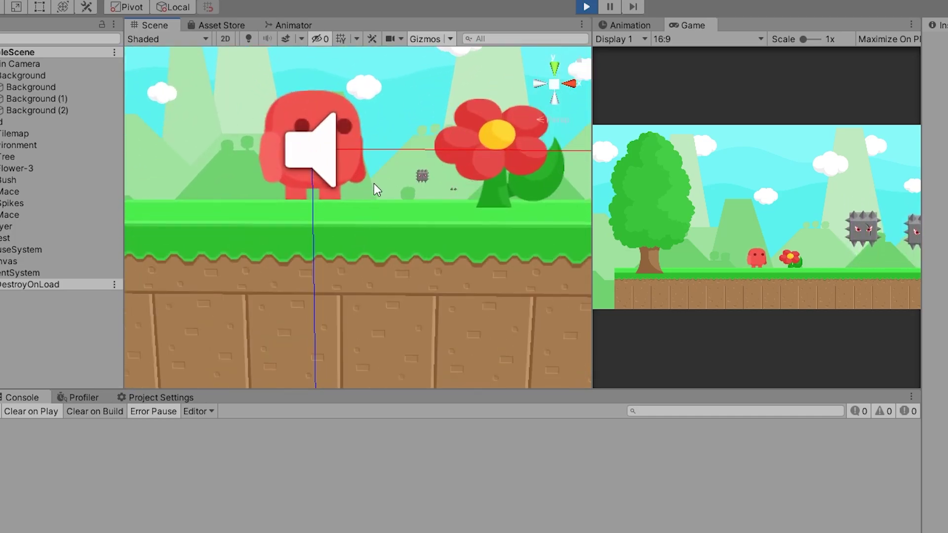
pyautogui.scroll(-3, 446, 152)
pyautogui.scroll(-3, 460, 154)
pyautogui.scroll(-1, 464, 198)
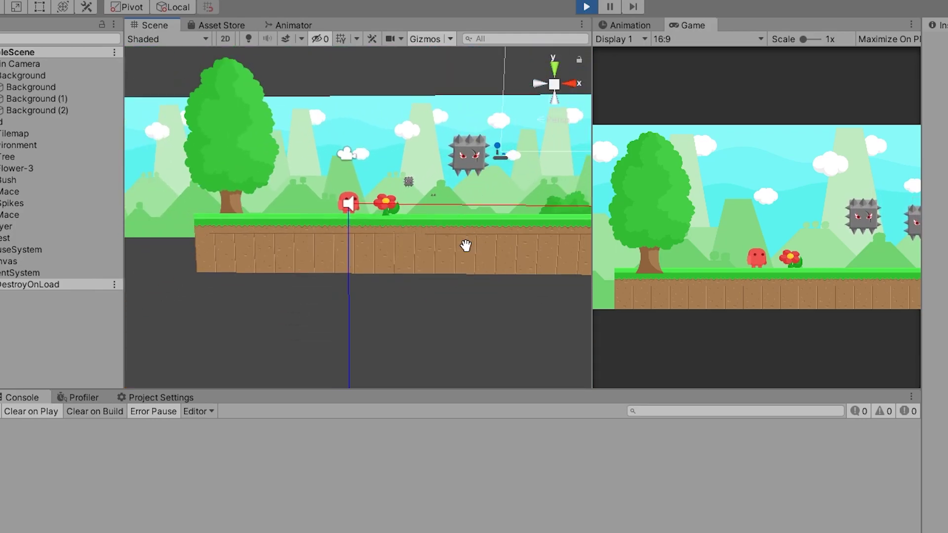
pyautogui.moveTo(465, 245); pyautogui.dragTo(232, 238, button='middle')
pyautogui.scroll(-2, 234, 241)
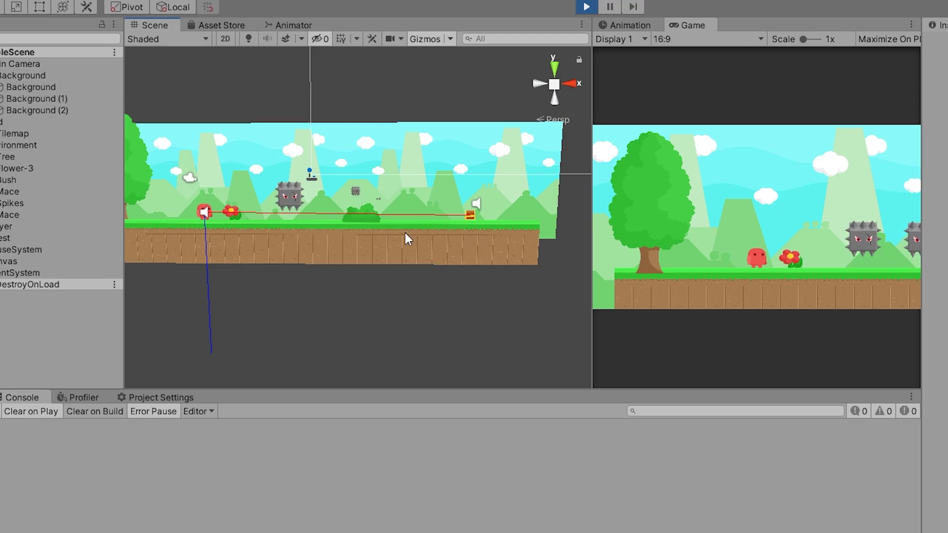
pyautogui.click(300, 239)
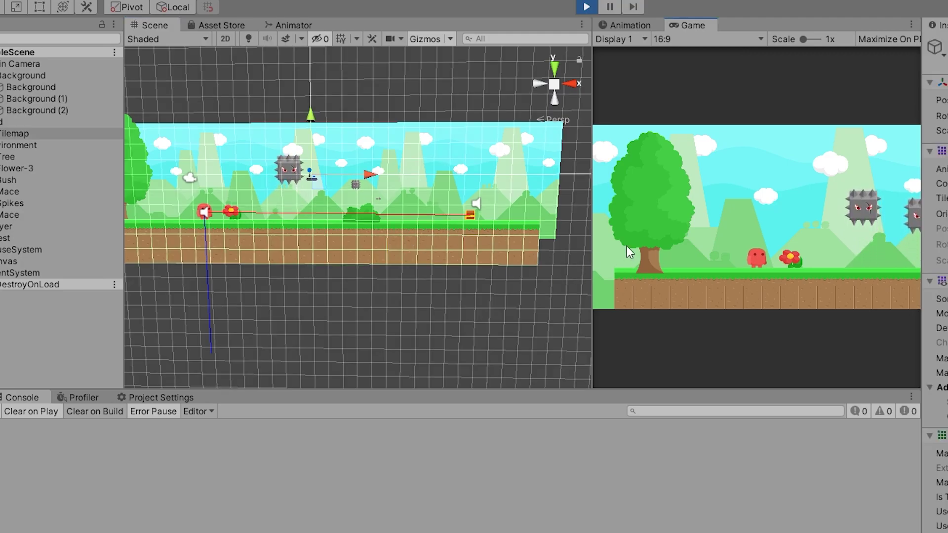
pyautogui.press('space')
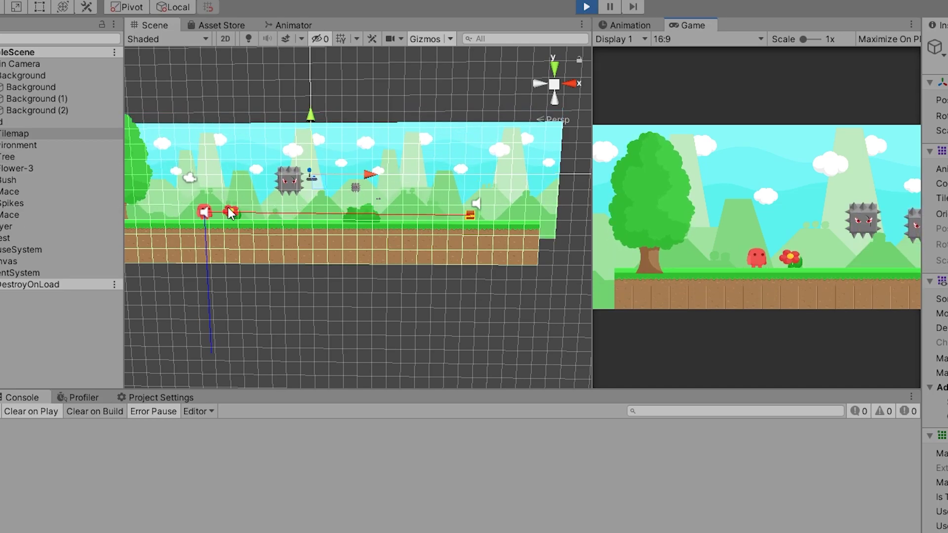
pyautogui.scroll(2, 215, 207)
pyautogui.scroll(2, 217, 208)
pyautogui.moveTo(217, 208); pyautogui.dragTo(368, 233, button='middle')
pyautogui.scroll(2, 366, 233)
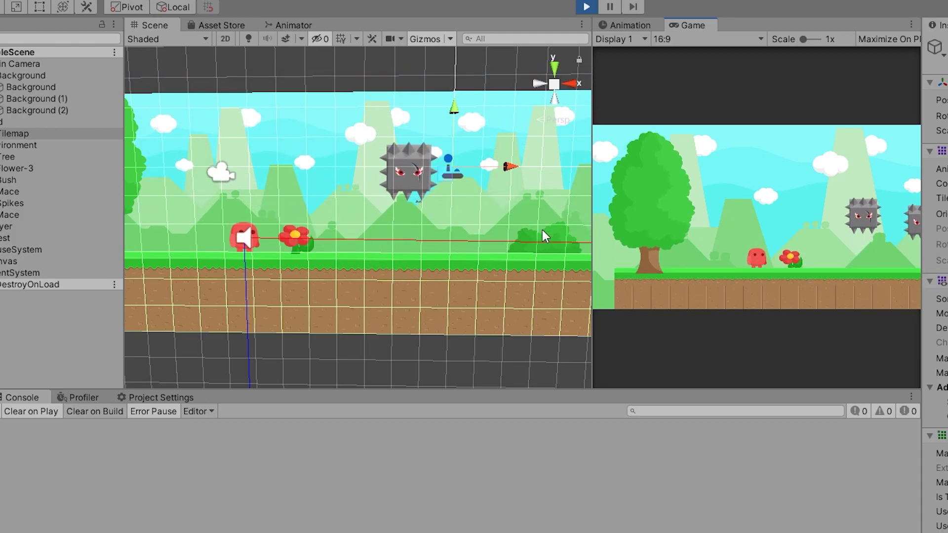
pyautogui.scroll(-2, 333, 247)
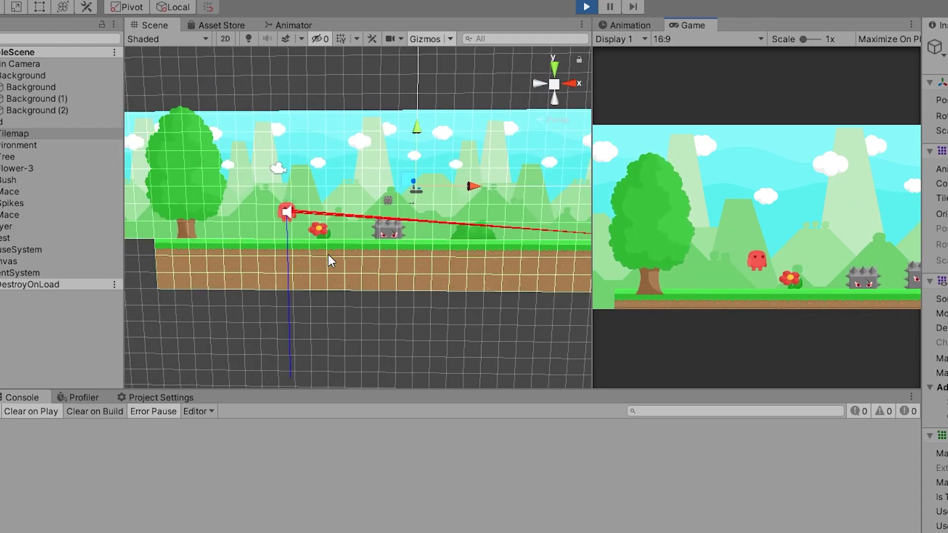
pyautogui.moveTo(326, 253)
pyautogui.mouseDown(button='middle')
pyautogui.moveTo(365, 192)
pyautogui.moveTo(372, 132)
pyautogui.mouseUp(button='middle')
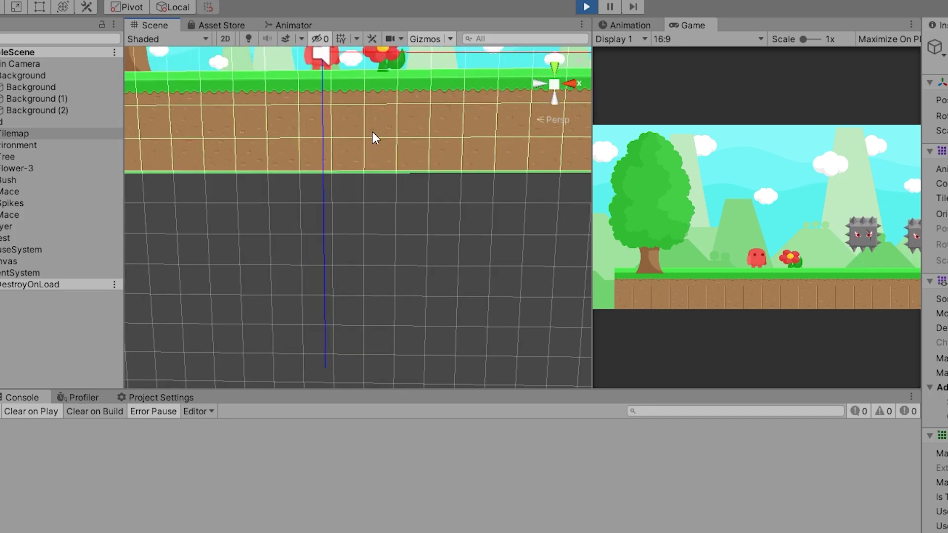
pyautogui.scroll(-1, 372, 131)
pyautogui.press('Left')
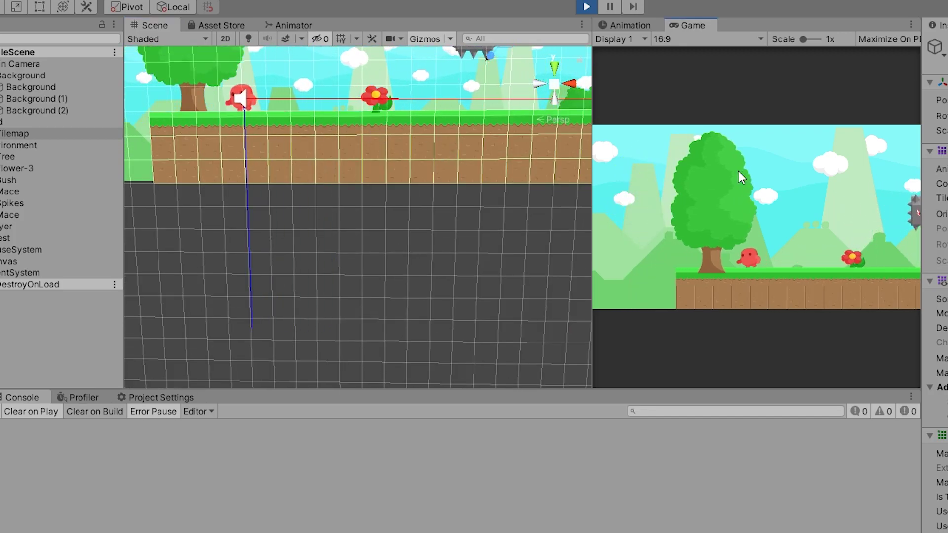
pyautogui.press('Right')
pyautogui.press('space')
pyautogui.scroll(-2, 316, 179)
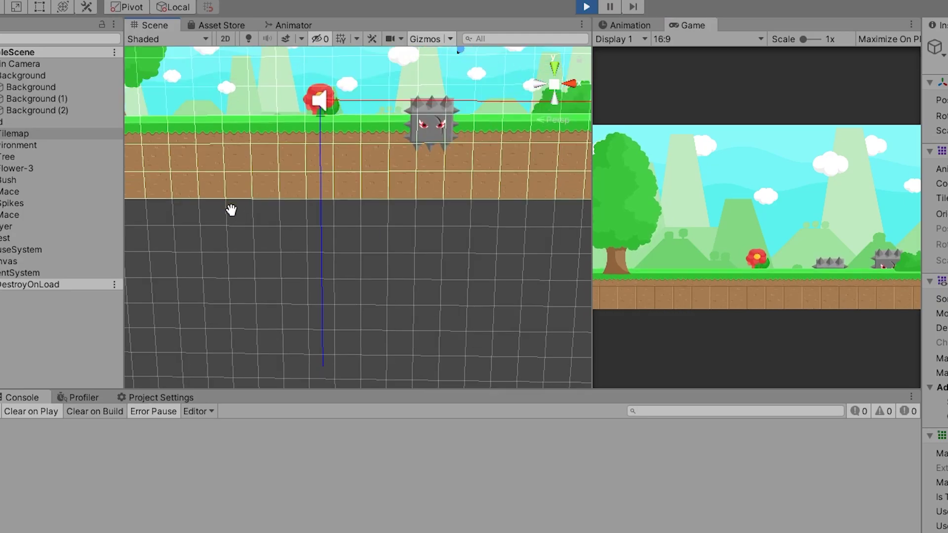
pyautogui.scroll(-2, 231, 209)
pyautogui.scroll(-1, 229, 202)
pyautogui.scroll(1, 306, 259)
pyautogui.moveTo(306, 258)
pyautogui.mouseDown(button='middle')
pyautogui.moveTo(281, 229)
pyautogui.moveTo(332, 265)
pyautogui.mouseUp(button='middle')
pyautogui.scroll(2, 333, 266)
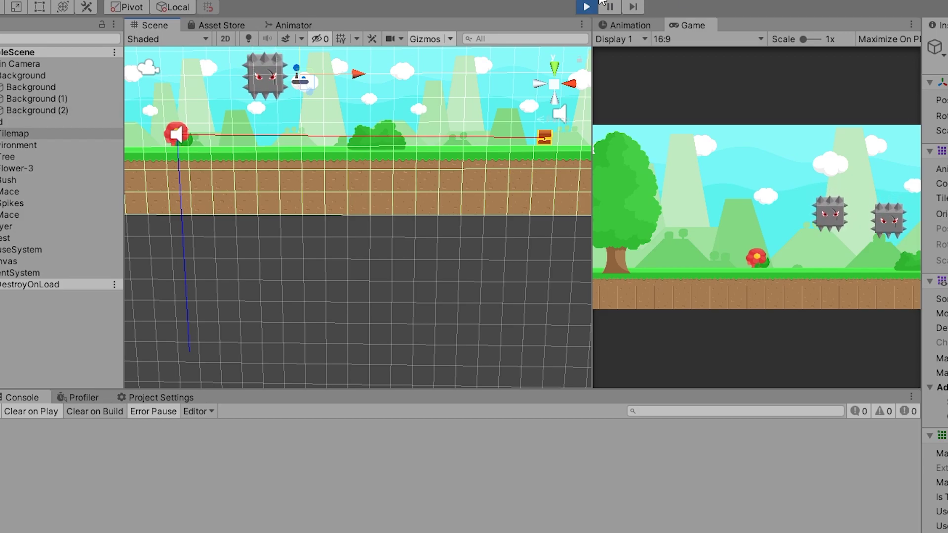
# - Stop play mode and search the Asset Store window for 'log viewer'
pyautogui.click(587, 7)
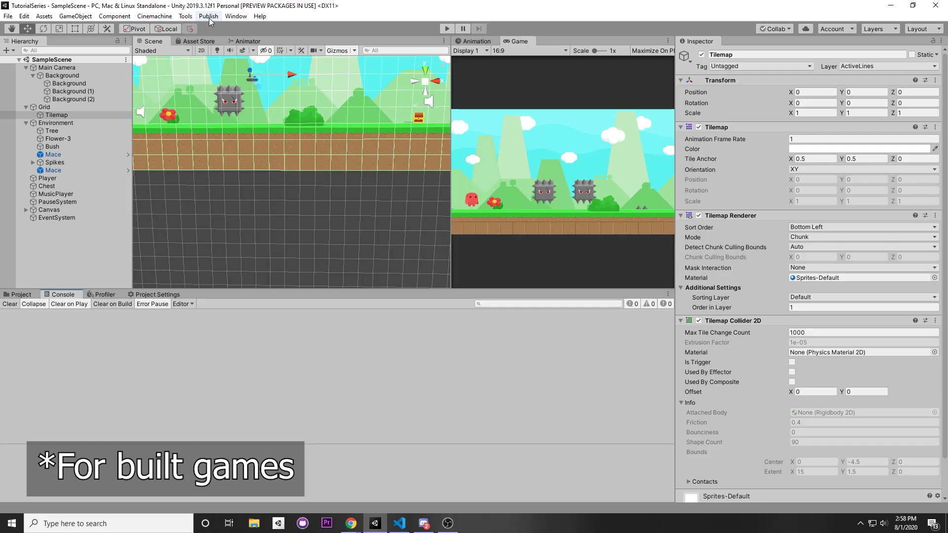
pyautogui.click(227, 18)
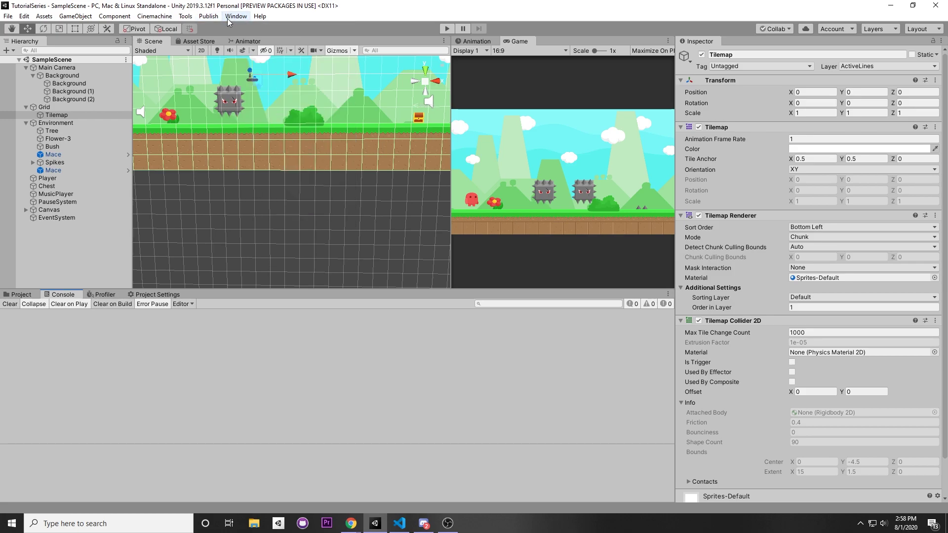
pyautogui.click(229, 22)
pyautogui.moveTo(250, 120)
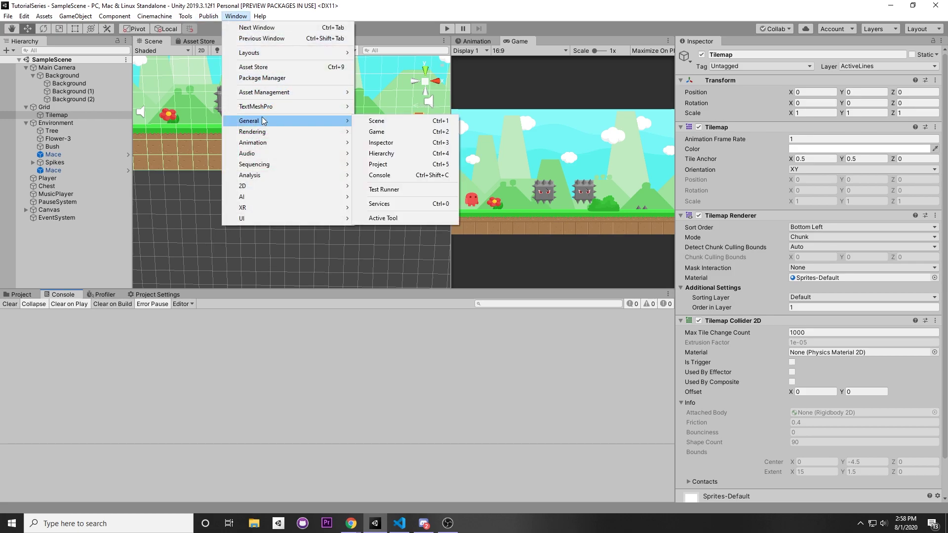
pyautogui.click(249, 67)
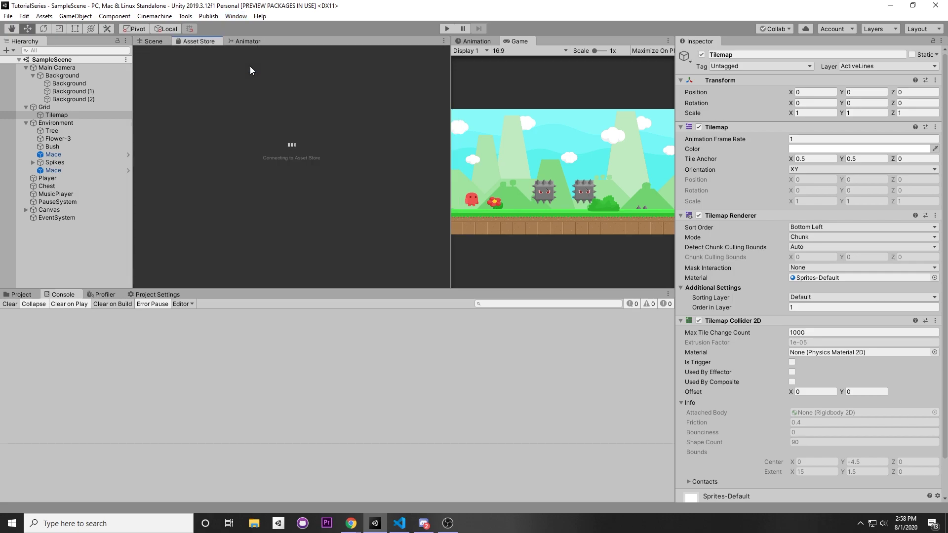
pyautogui.write('log vi')
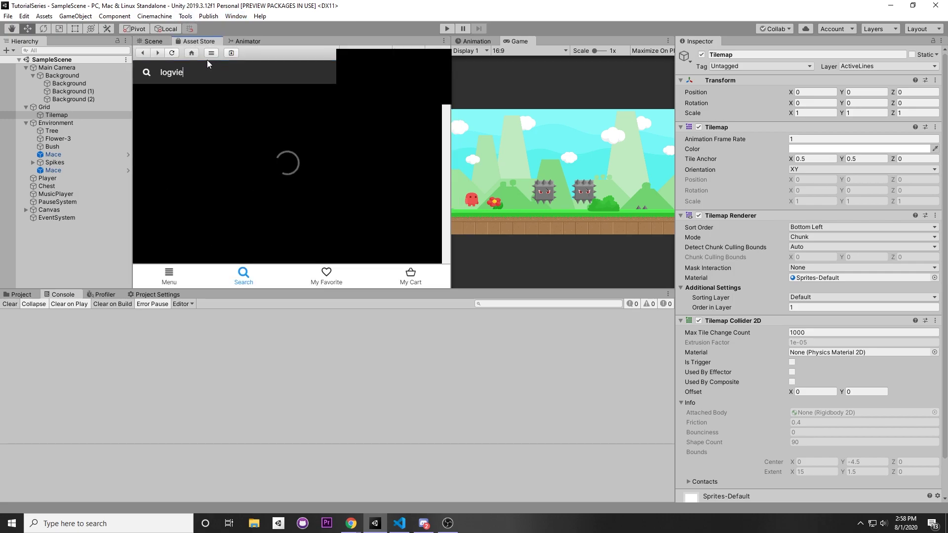
pyautogui.write('ewer')
pyautogui.press('Return')
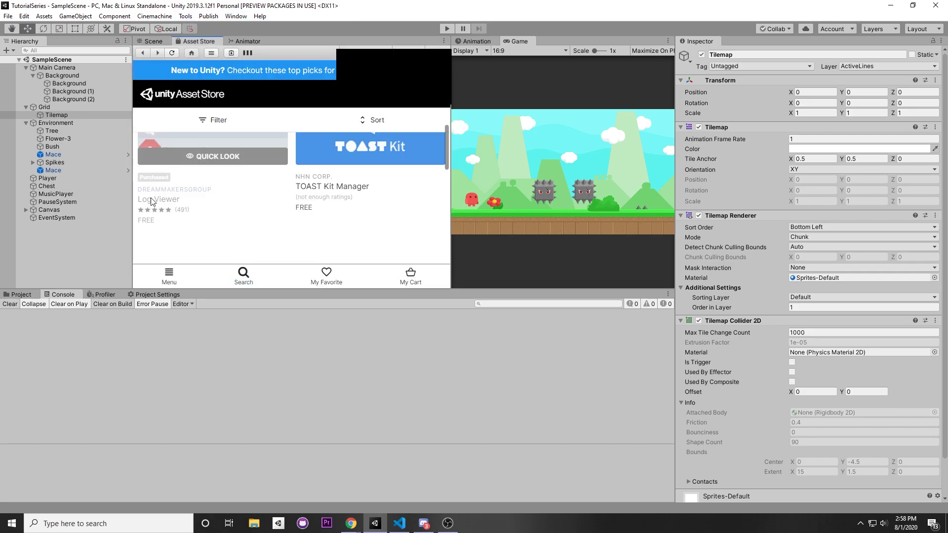
# - Import all files of the free Log Viewer package into the project
pyautogui.click(153, 199)
pyautogui.scroll(-5, 204, 185)
pyautogui.scroll(-2, 243, 204)
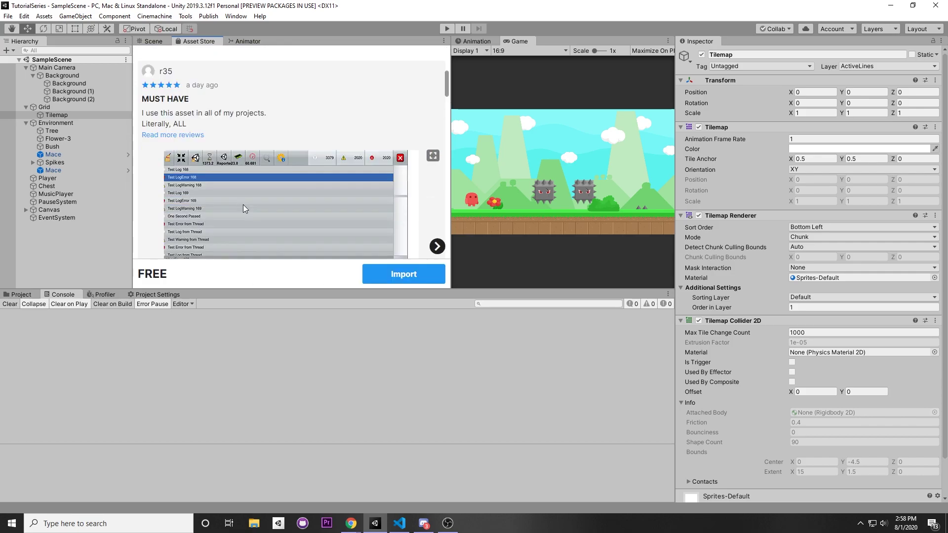
pyautogui.scroll(-5, 246, 178)
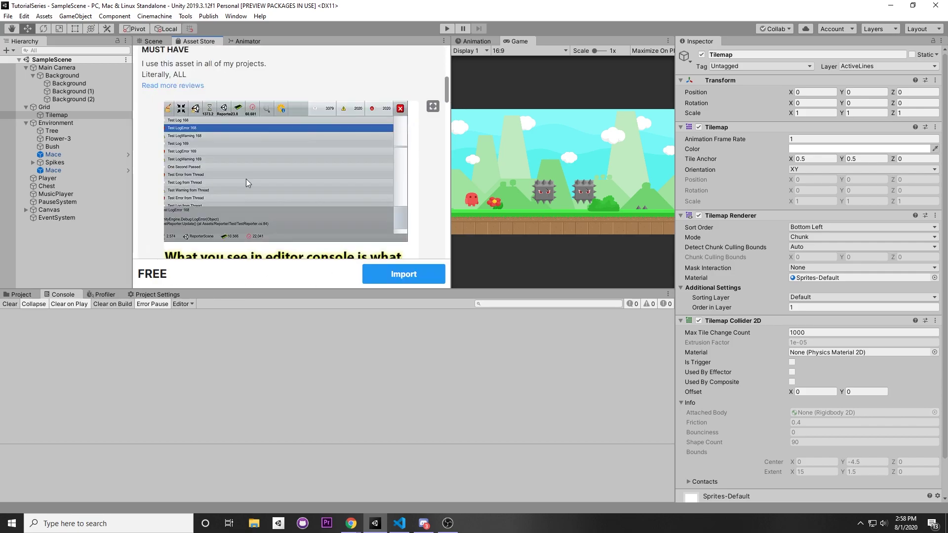
pyautogui.scroll(-3, 246, 179)
pyautogui.scroll(-3, 247, 182)
pyautogui.click(296, 101)
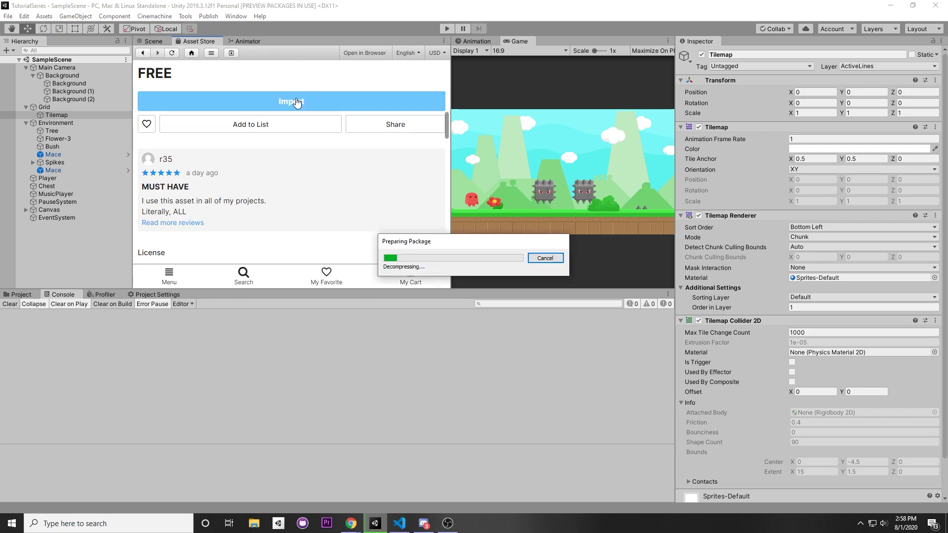
pyautogui.click(372, 293)
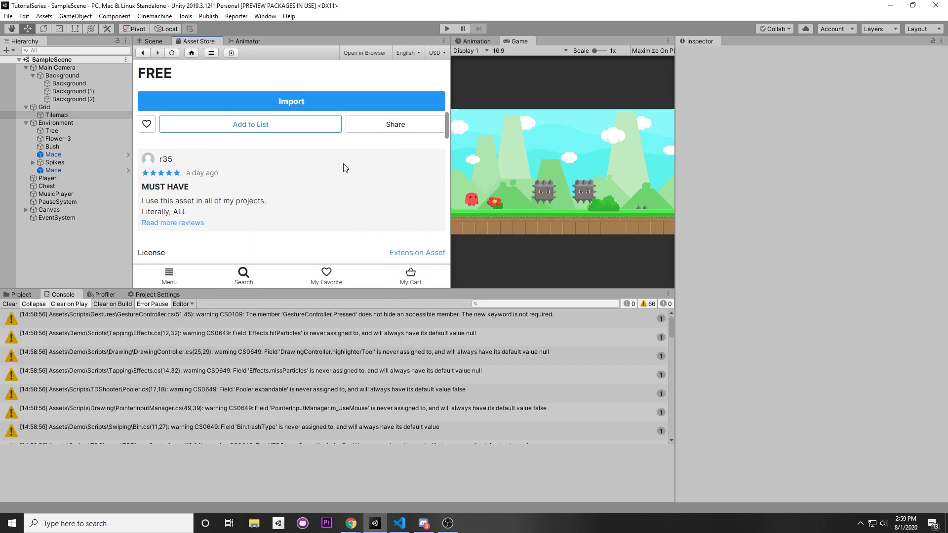
pyautogui.scroll(5, 300, 149)
pyautogui.scroll(2, 300, 149)
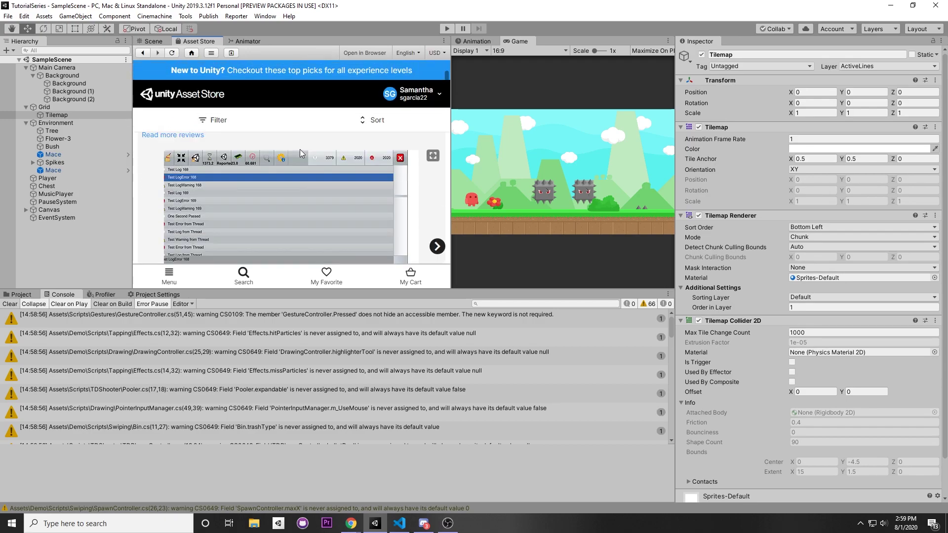
pyautogui.scroll(-1, 301, 150)
pyautogui.scroll(-1, 292, 165)
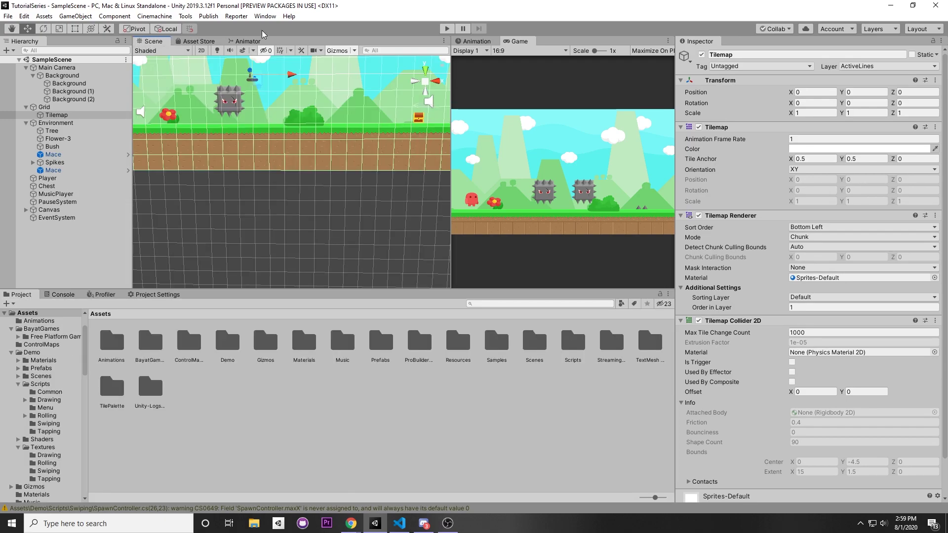
# - Create a Reporter object via Reporter > Create, select it, and save SampleScene
pyautogui.click(236, 17)
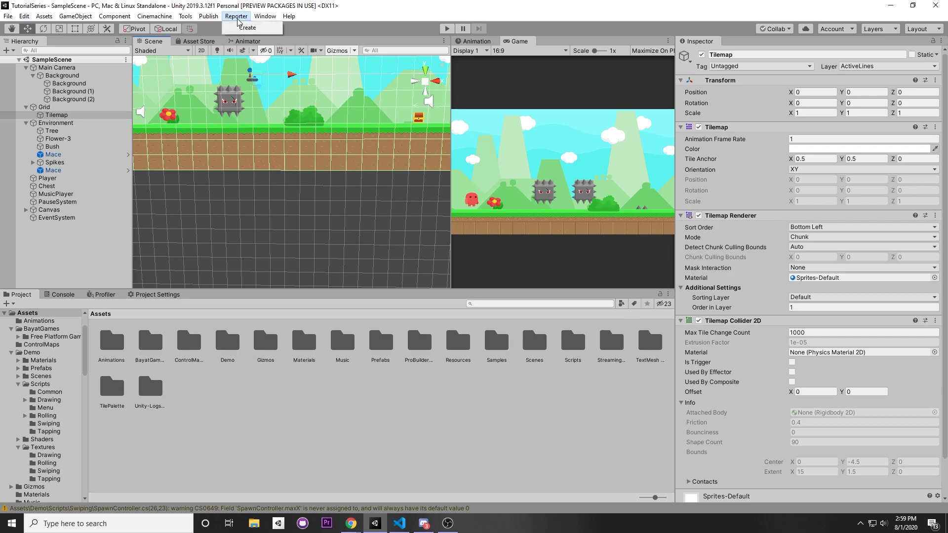
pyautogui.click(240, 29)
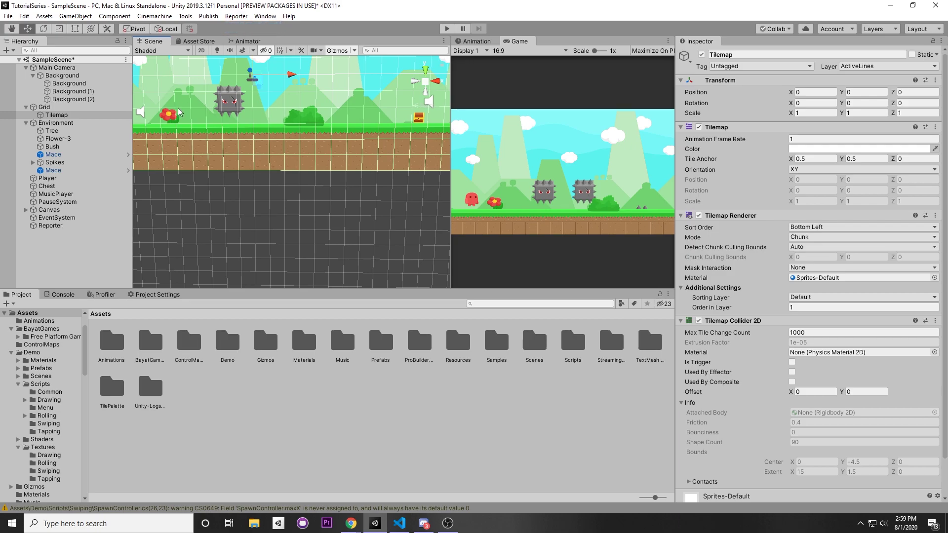
pyautogui.click(53, 227)
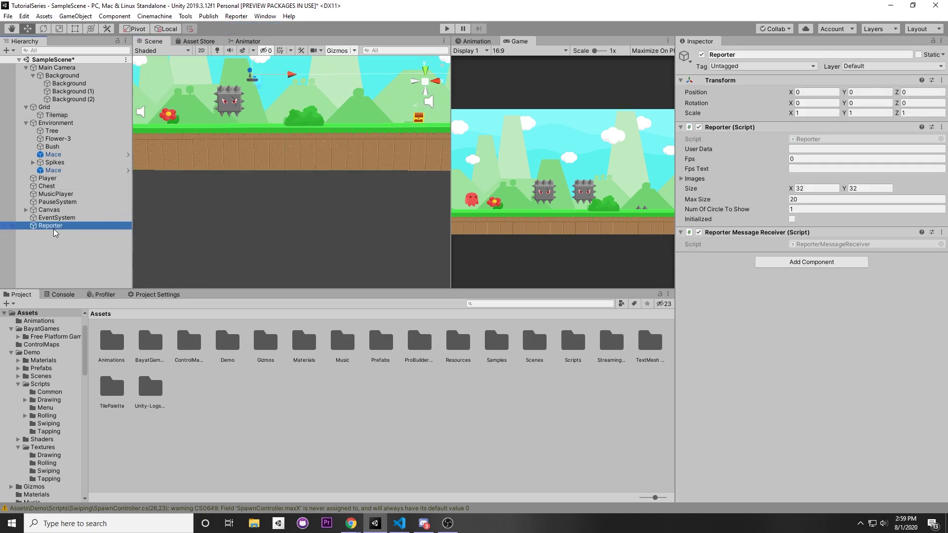
pyautogui.click(525, 46)
pyautogui.hotkey('ctrl', 's')
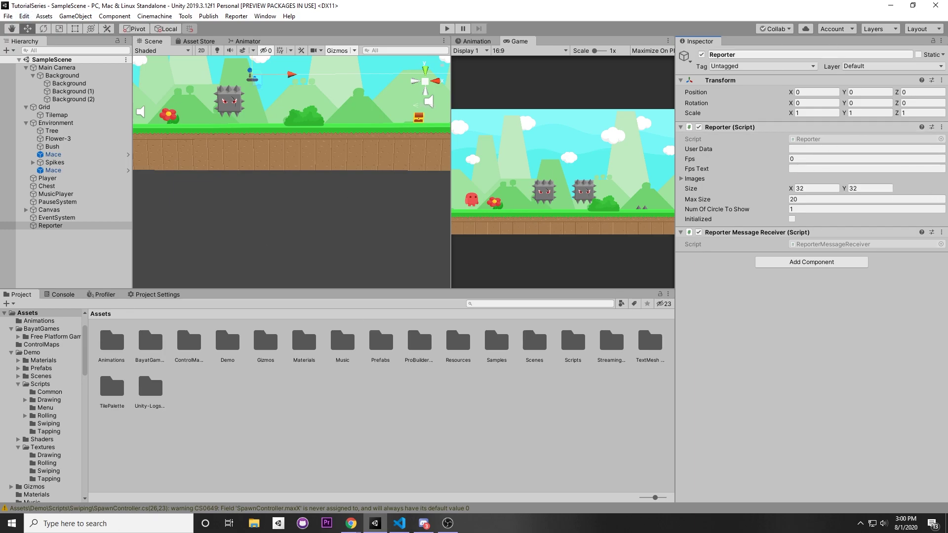
# - Open Project Settings enlarged to full screen and view Script Execution Order
pyautogui.click(23, 16)
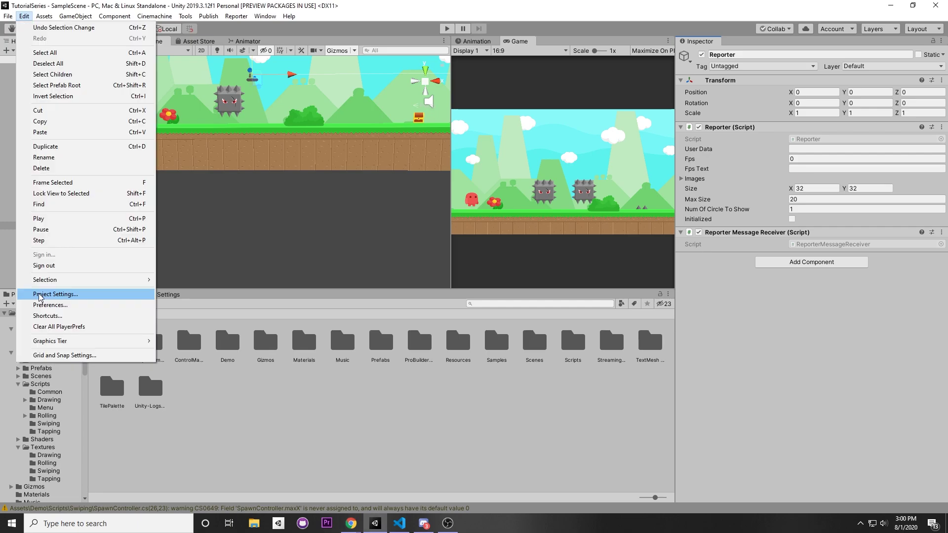
pyautogui.click(38, 294)
pyautogui.moveTo(168, 294); pyautogui.dragTo(662, 109)
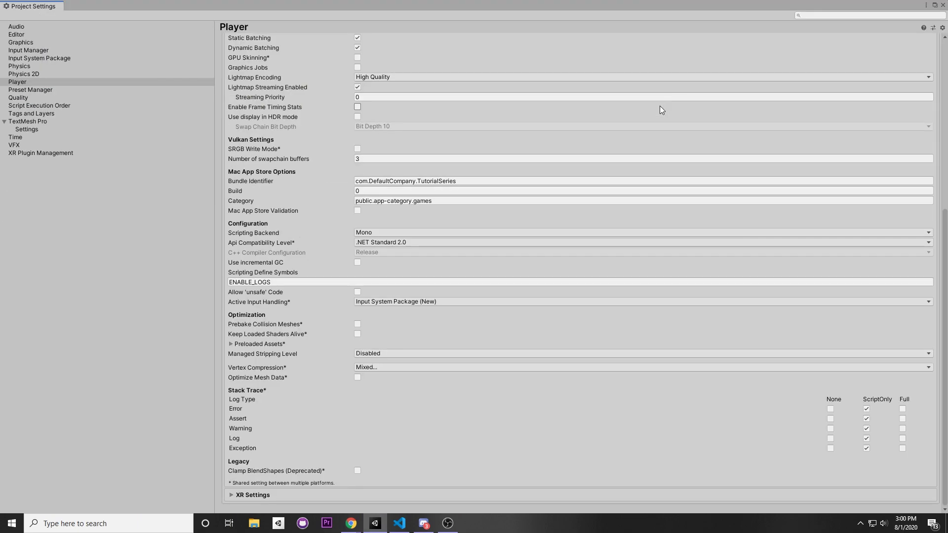
pyautogui.click(34, 106)
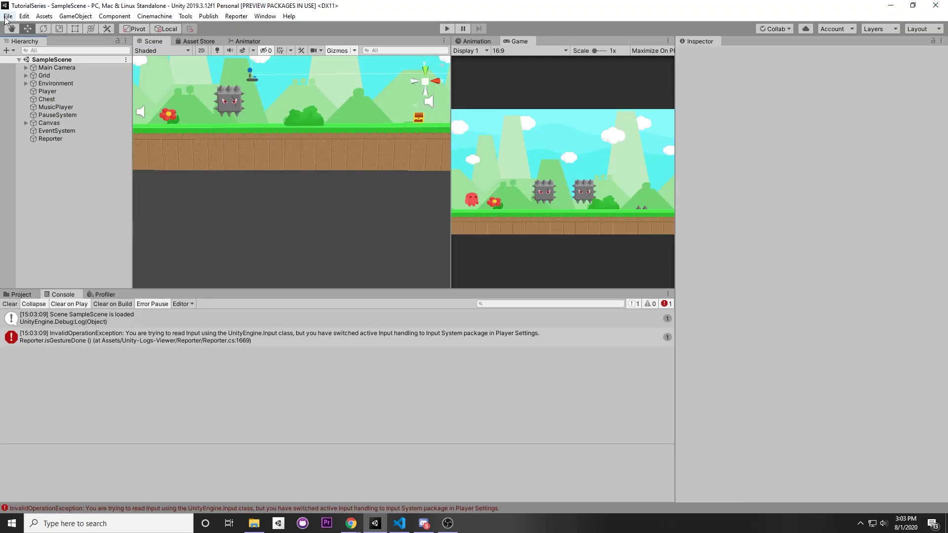
# - Set Player's Active Input Handling to Both and apply the editor restart
pyautogui.click(6, 16)
pyautogui.click(32, 118)
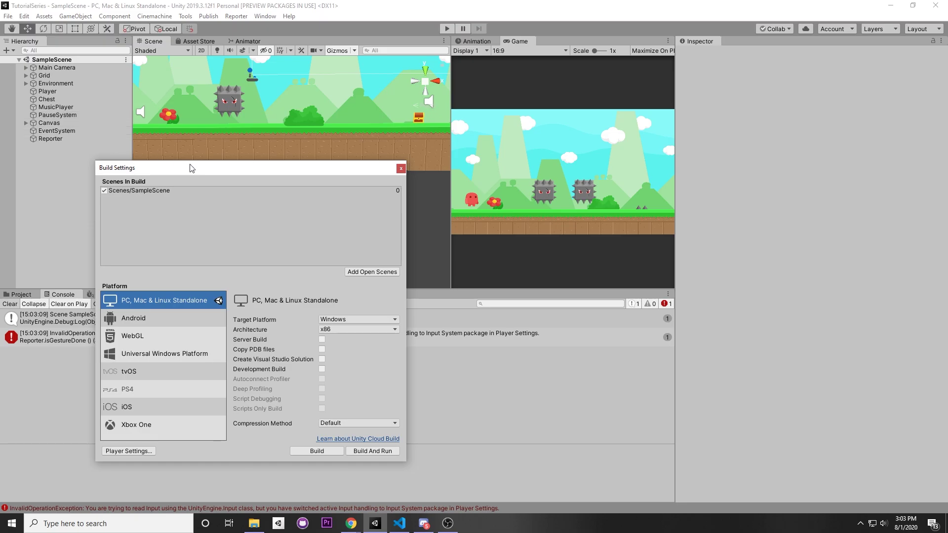
pyautogui.click(133, 452)
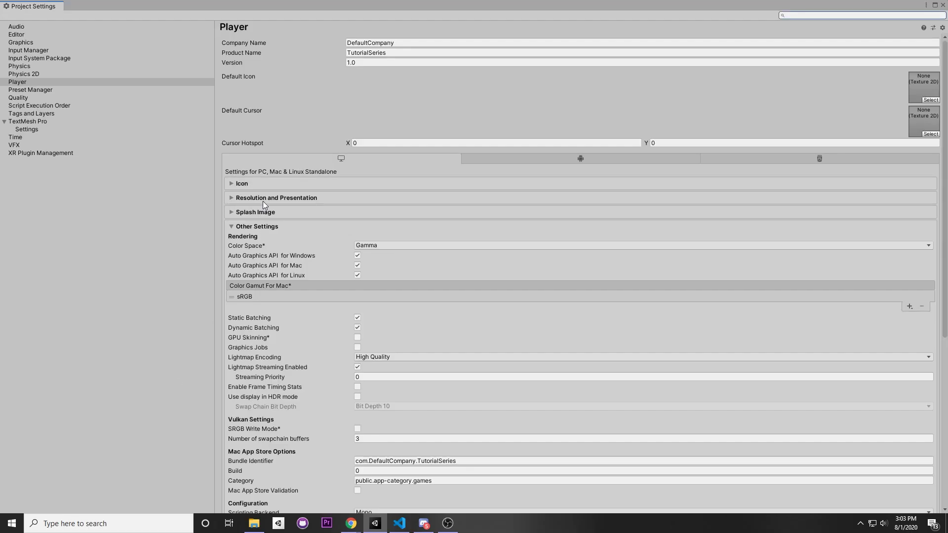
pyautogui.scroll(-2, 262, 200)
pyautogui.scroll(-3, 263, 200)
pyautogui.scroll(-3, 292, 259)
pyautogui.scroll(-1, 293, 258)
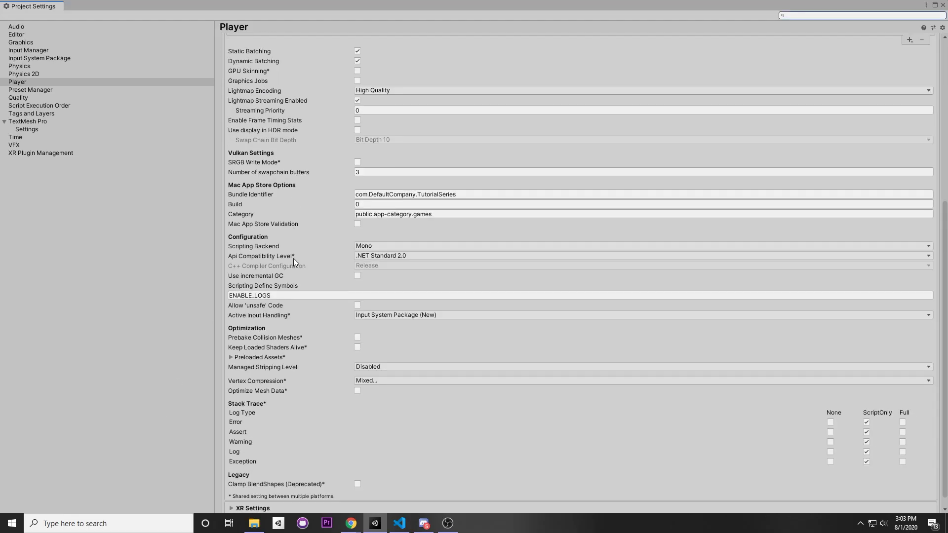
pyautogui.scroll(-1, 293, 259)
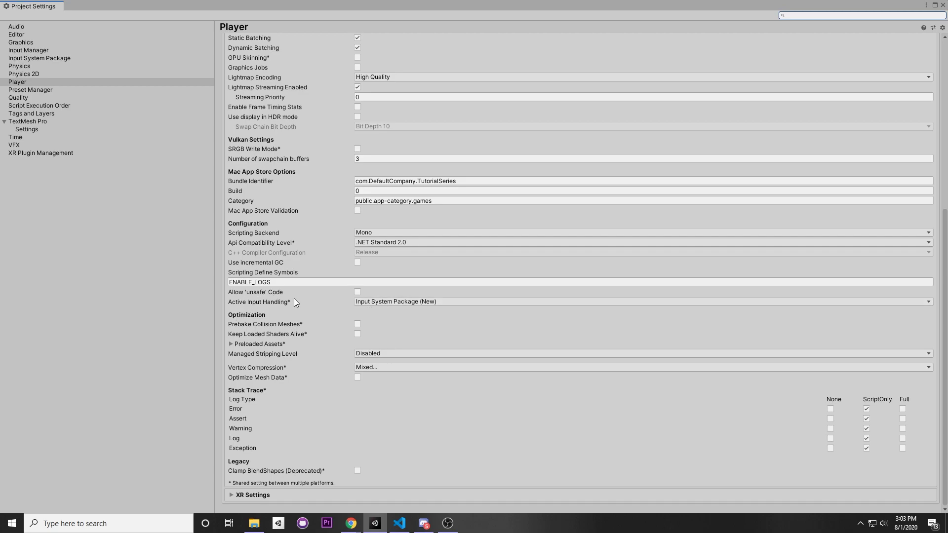
pyautogui.click(443, 301)
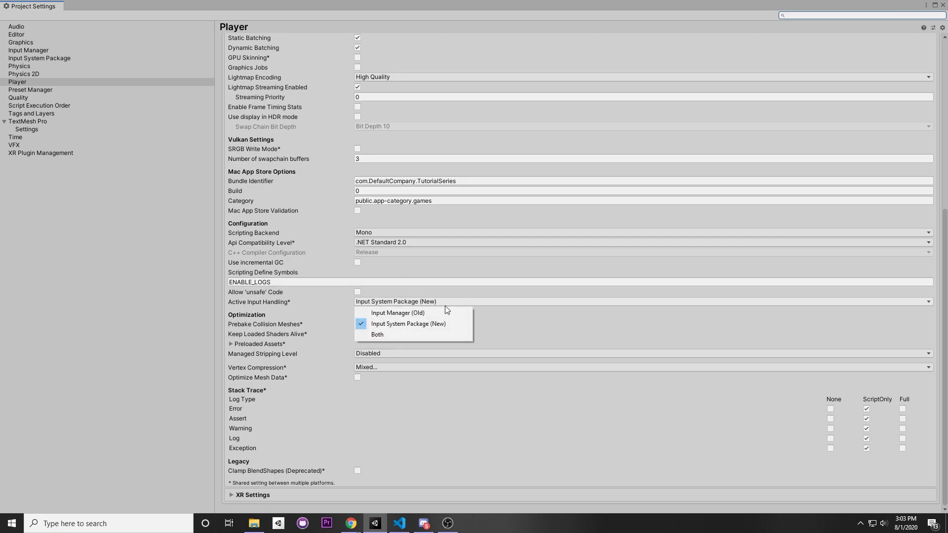
pyautogui.click(404, 333)
pyautogui.click(496, 279)
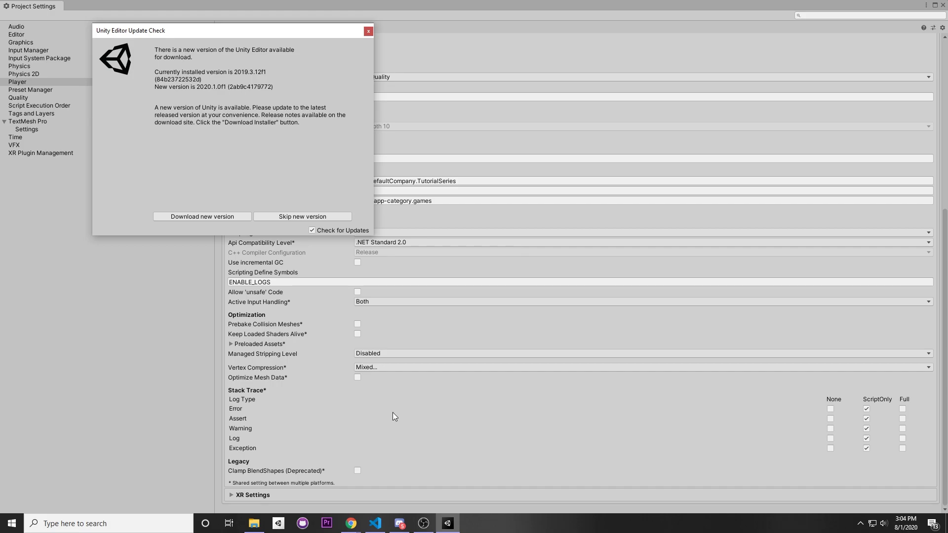
pyautogui.click(368, 31)
# - Close Project Settings and view the 'Scene SampleScene is loaded' entry details in the built game
pyautogui.click(943, 4)
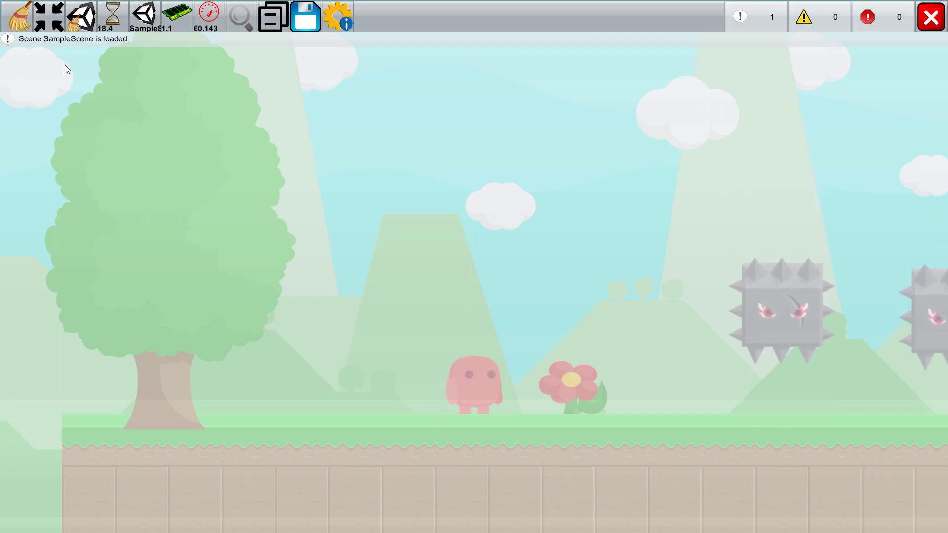
pyautogui.click(51, 40)
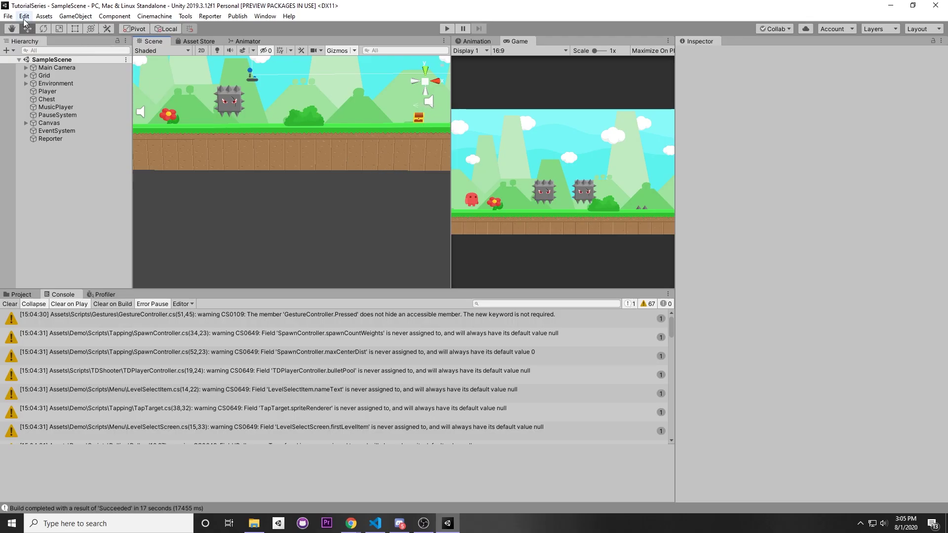
# - Set the Playmode tint to red (F16161) in Preferences > Colors, then enter play mode
pyautogui.click(24, 16)
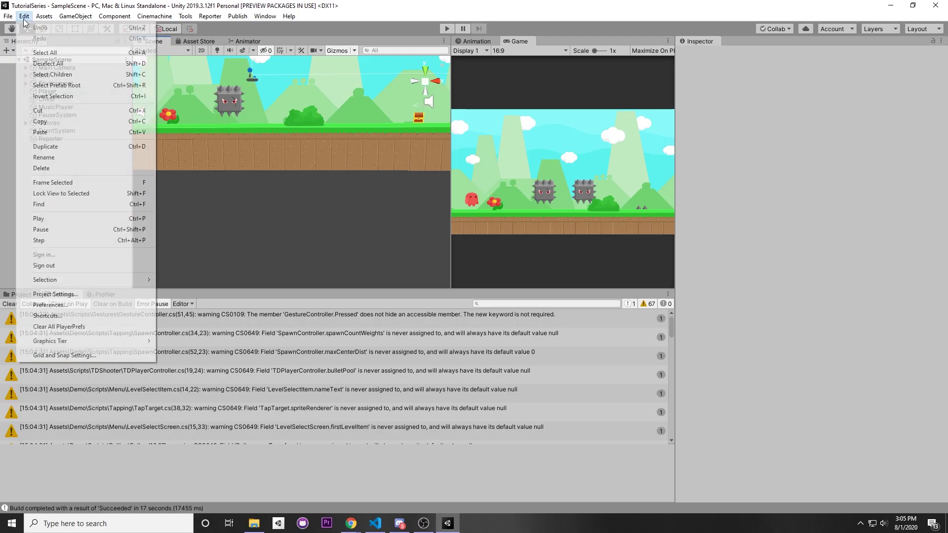
pyautogui.click(29, 305)
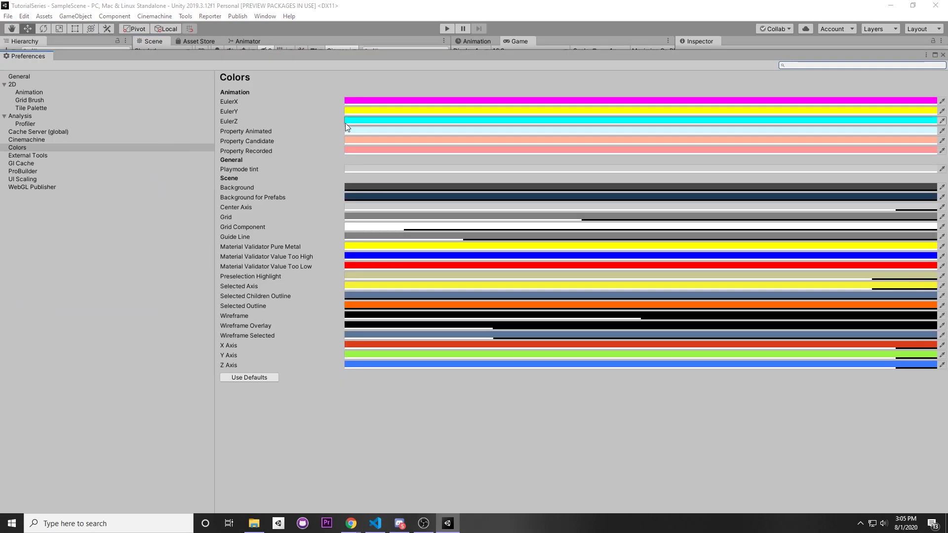
pyautogui.click(345, 170)
pyautogui.moveTo(861, 280); pyautogui.dragTo(891, 282)
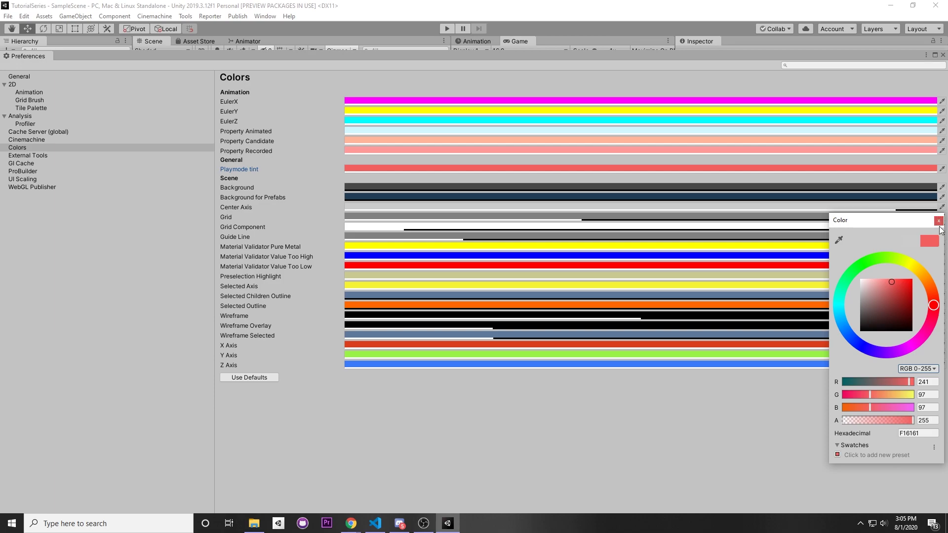
pyautogui.click(938, 220)
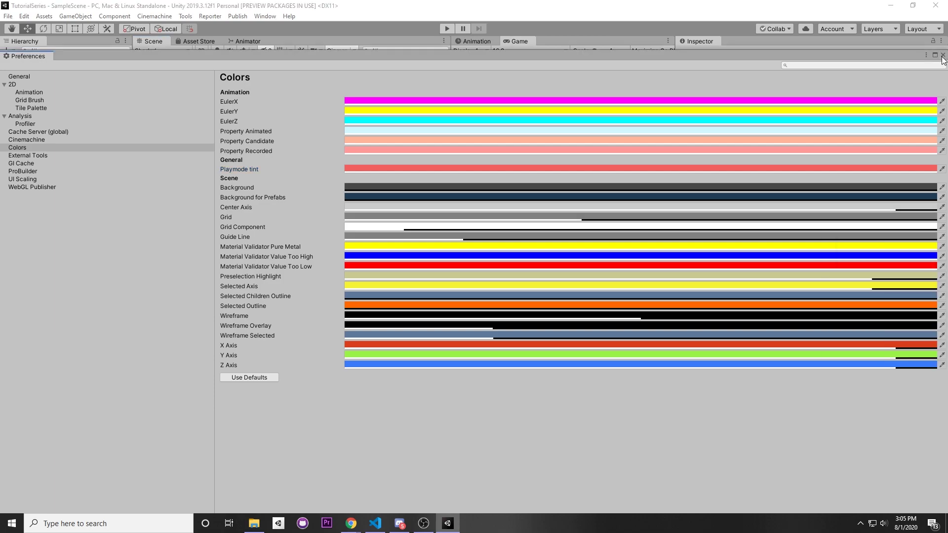
pyautogui.click(942, 55)
pyautogui.click(443, 28)
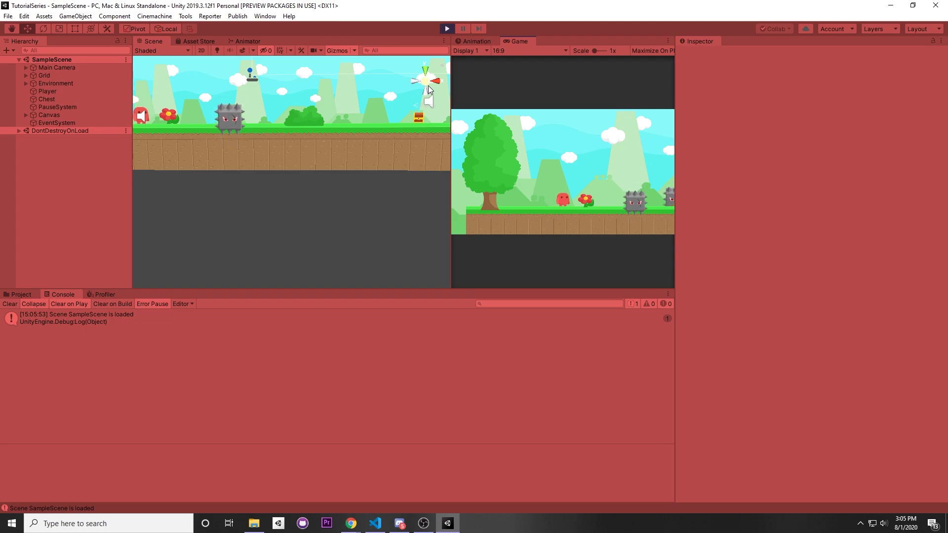
# - During play, raise the Player's Player Controller Speed to 5
pyautogui.click(63, 90)
pyautogui.click(804, 172)
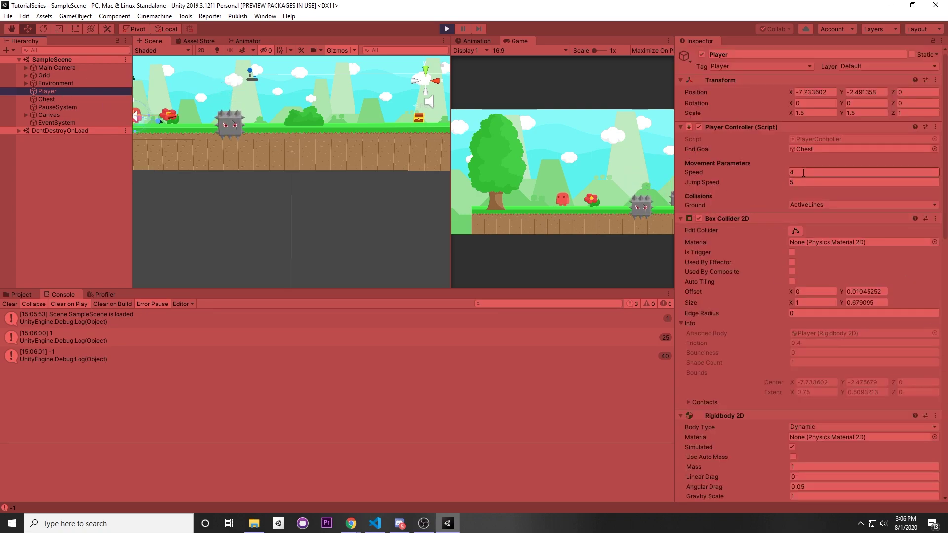
pyautogui.write('5')
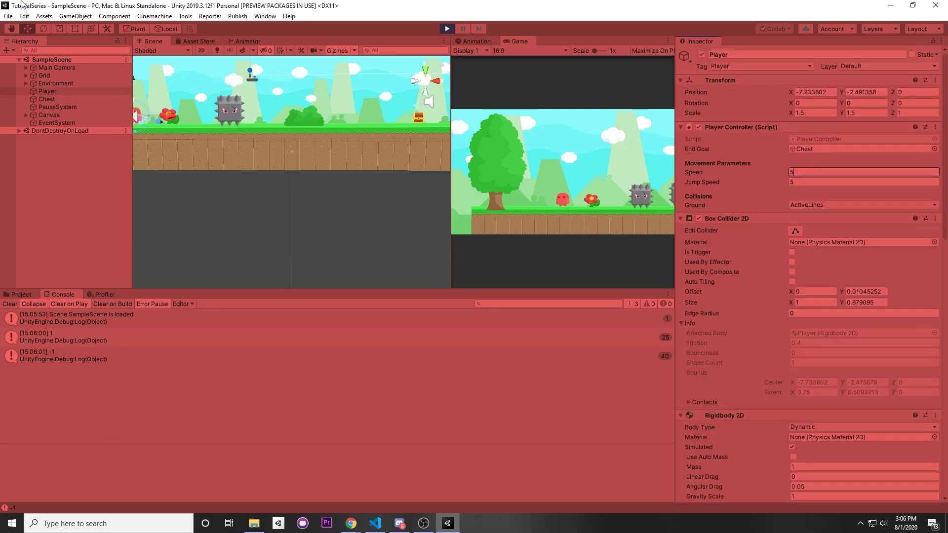
pyautogui.click(508, 134)
# - Test the faster movement with the Left and Right arrow keys, then stop play mode
pyautogui.press('Left')
pyautogui.press('Left')
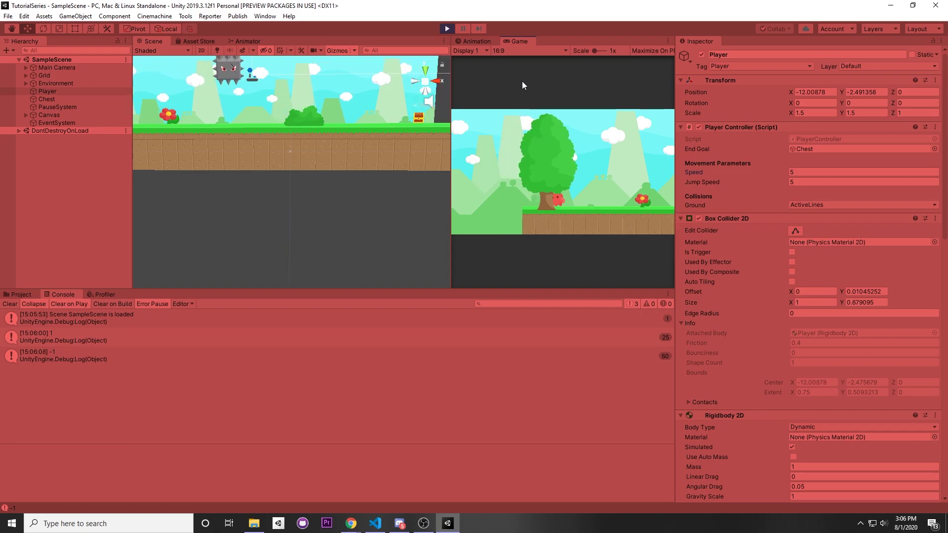
pyautogui.press('Right')
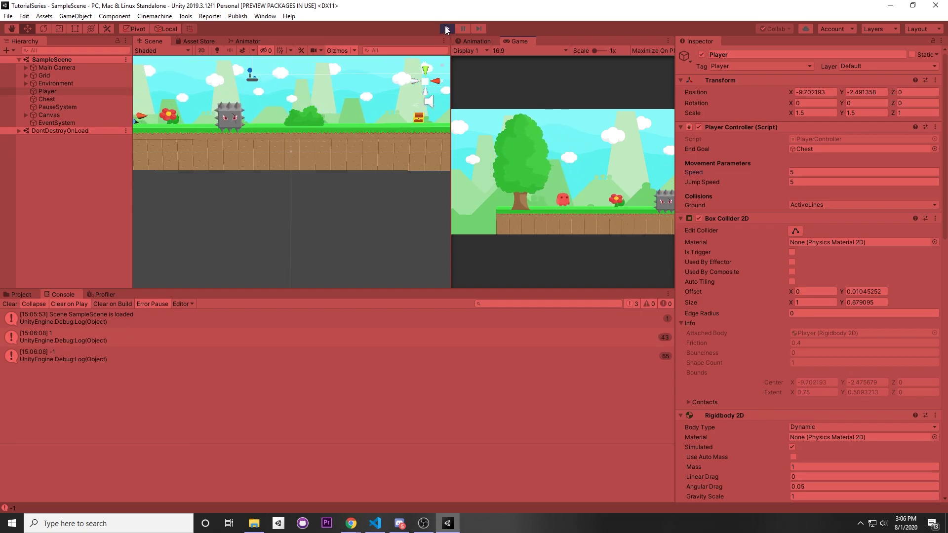
pyautogui.click(445, 30)
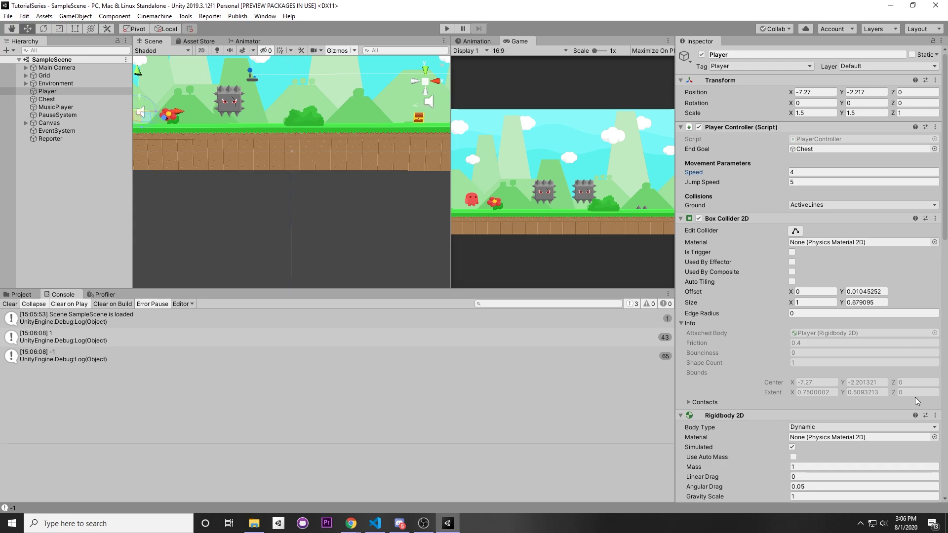
pyautogui.hotkey('alt', 'Tab')
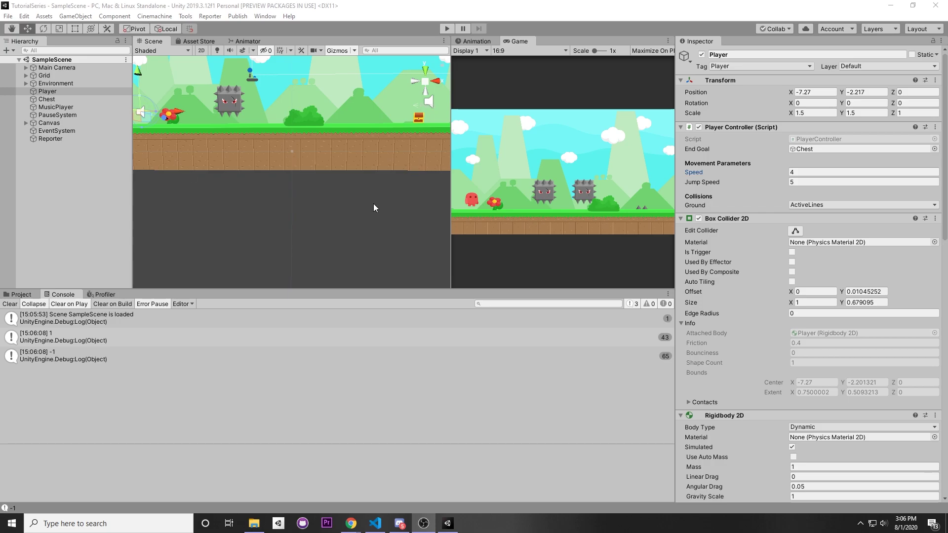